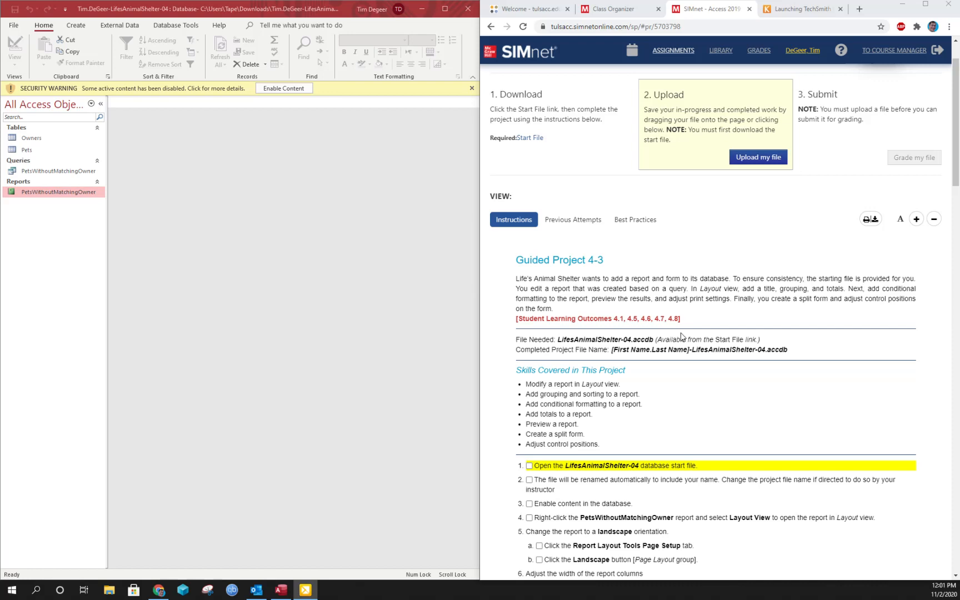
- Enable the database's disabled content and mark project instructions 1 through 3 as completed
{"action": "scroll", "coordinate": [676, 384], "scroll_direction": "down", "scroll_amount": 3}
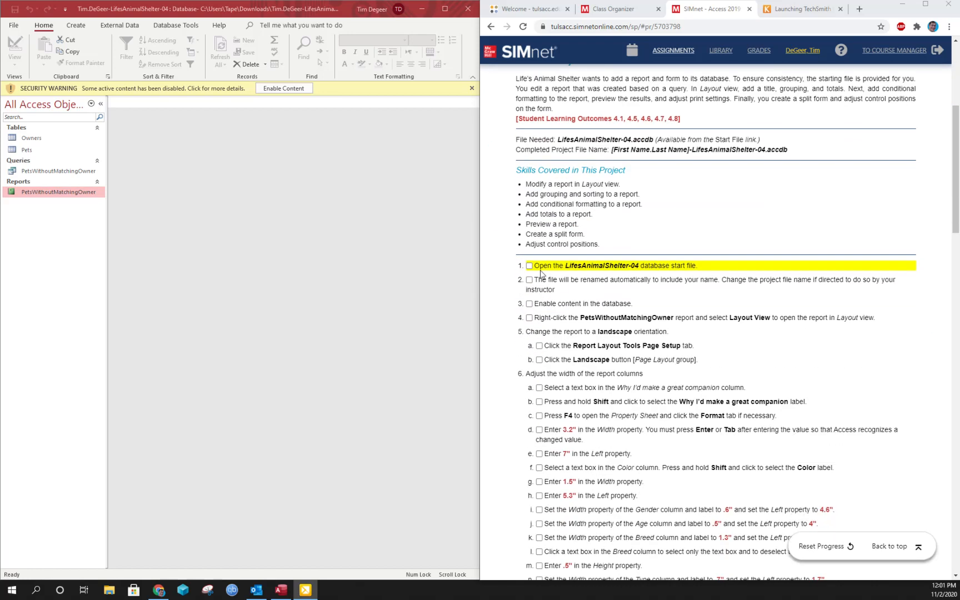
{"action": "left_click", "coordinate": [529, 266]}
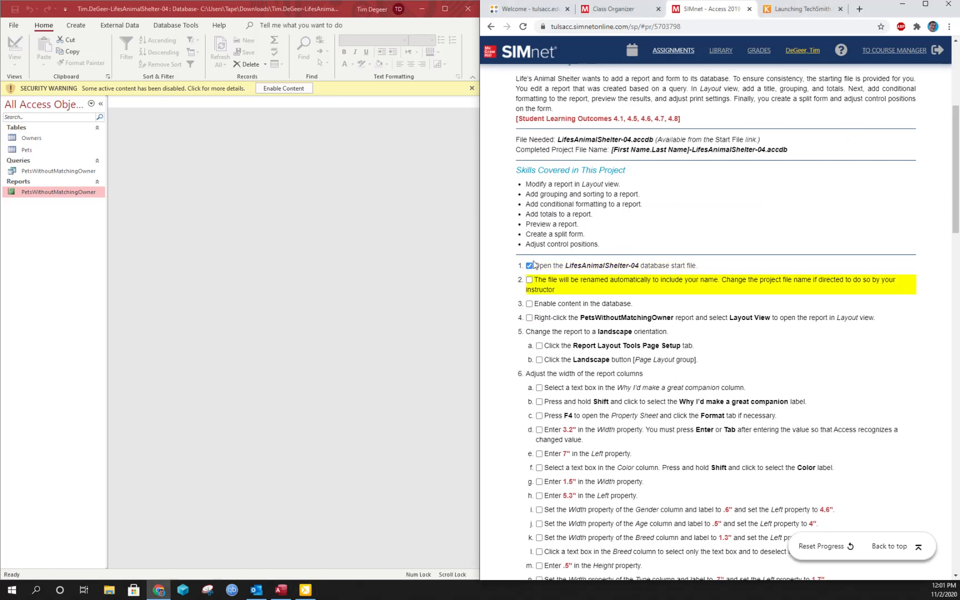
{"action": "left_click", "coordinate": [529, 280]}
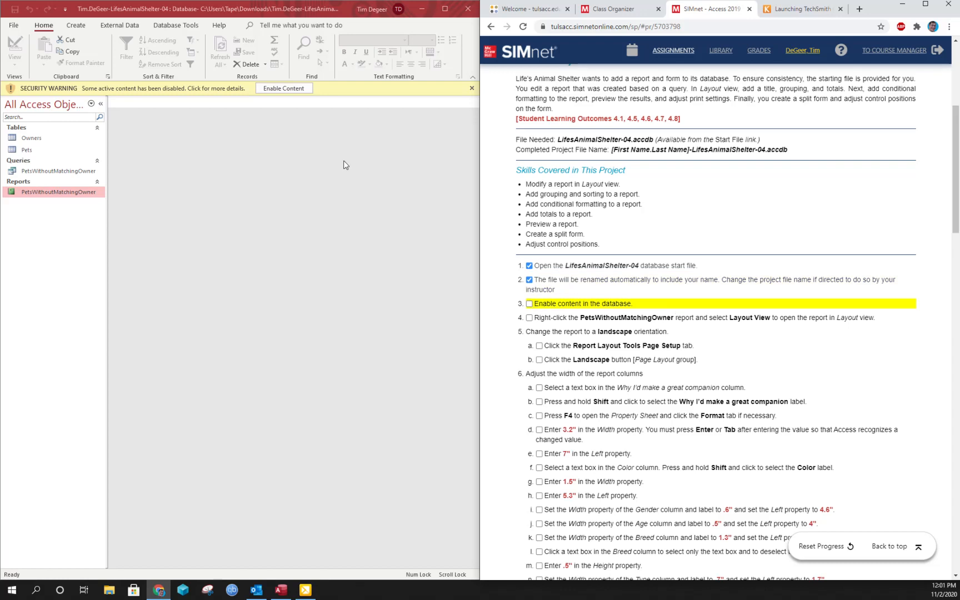
{"action": "left_click", "coordinate": [303, 88]}
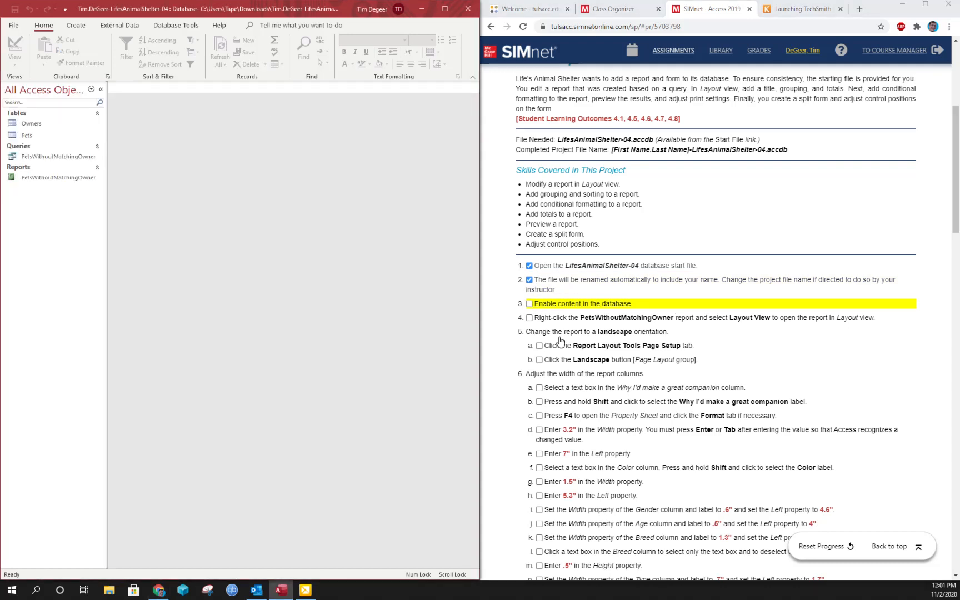
{"action": "left_click", "coordinate": [530, 305]}
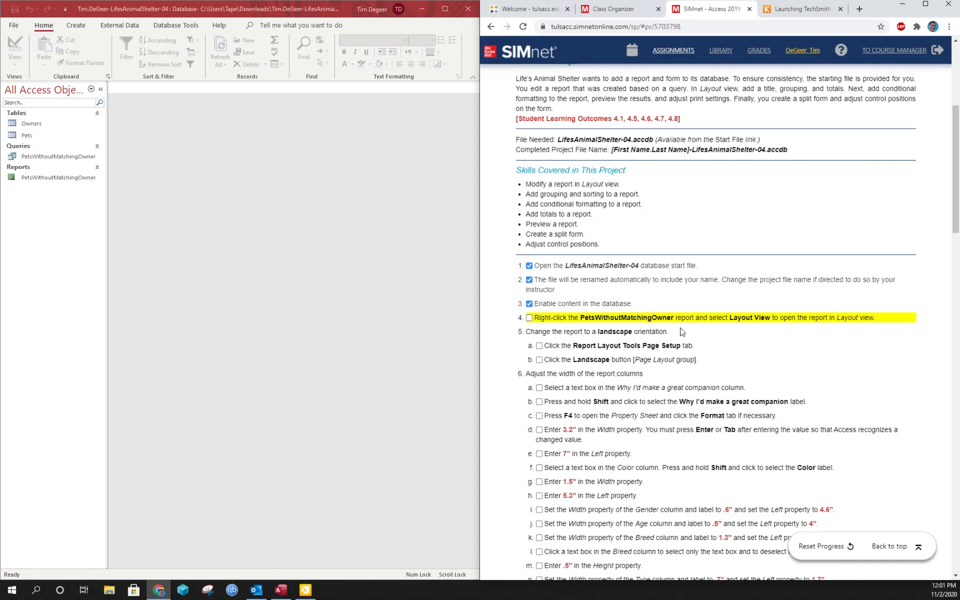
- Open the PetsWithoutMatchingOwner report in Layout view and mark instruction 4 as completed
{"action": "right_click", "coordinate": [36, 180]}
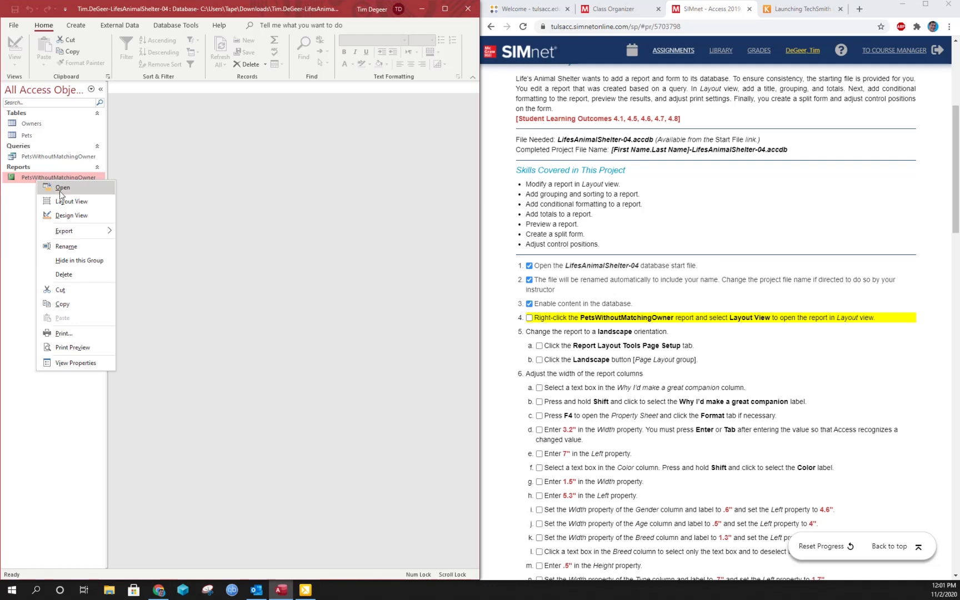
{"action": "left_click", "coordinate": [62, 201]}
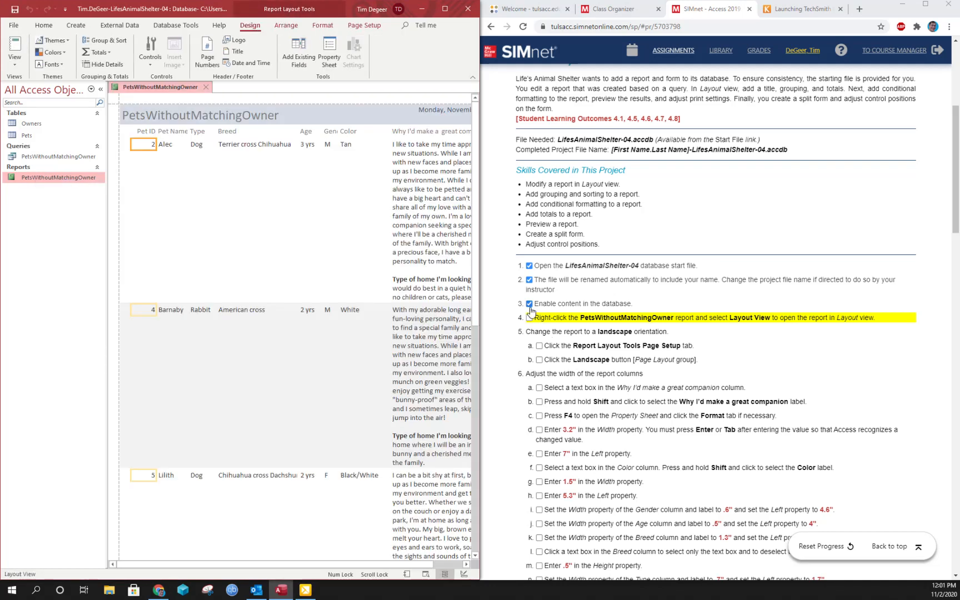
{"action": "left_click", "coordinate": [530, 317]}
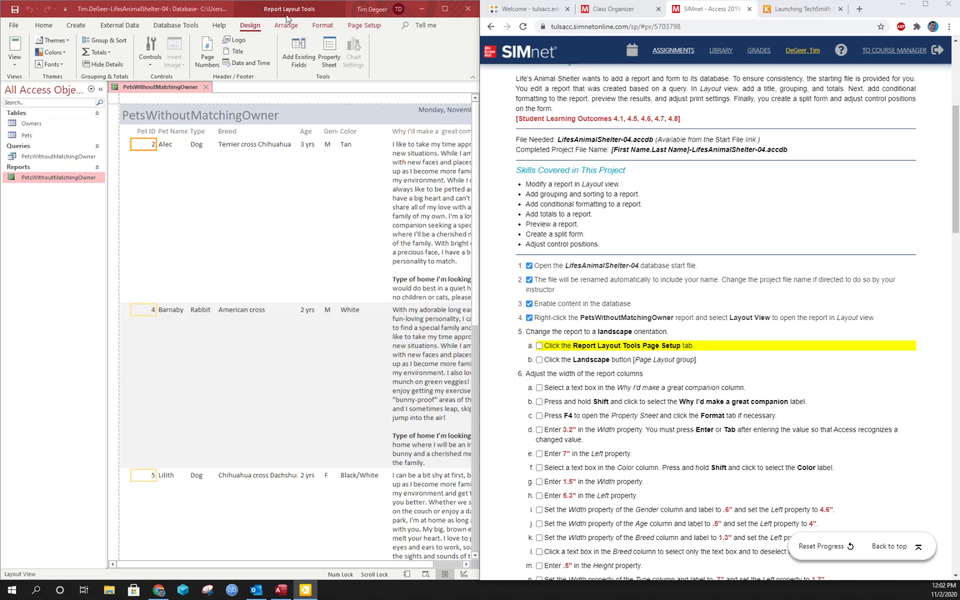
- Change the report's page orientation to landscape and mark instructions 5a and 5b as completed
{"action": "left_click", "coordinate": [365, 26]}
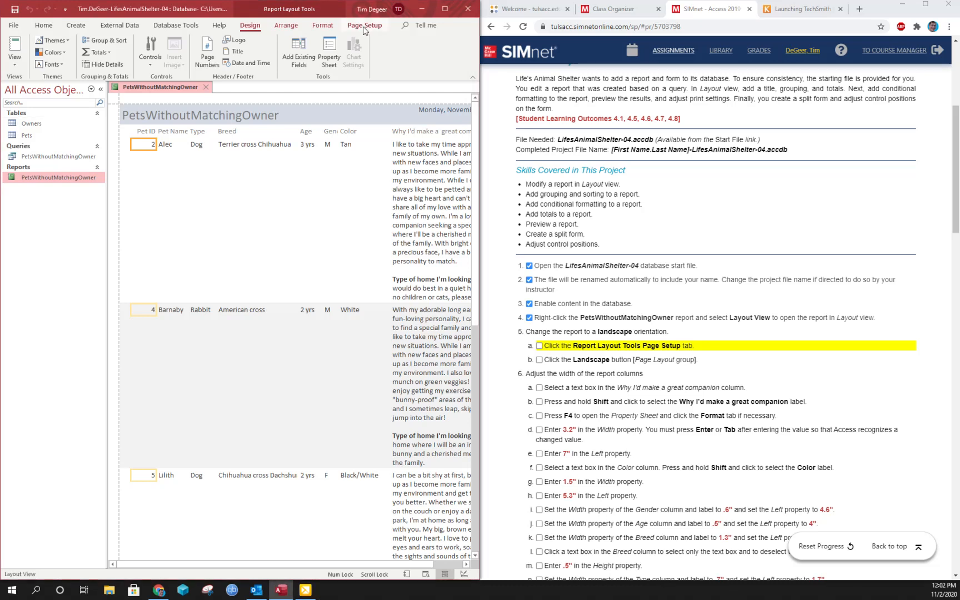
{"action": "left_click", "coordinate": [366, 26]}
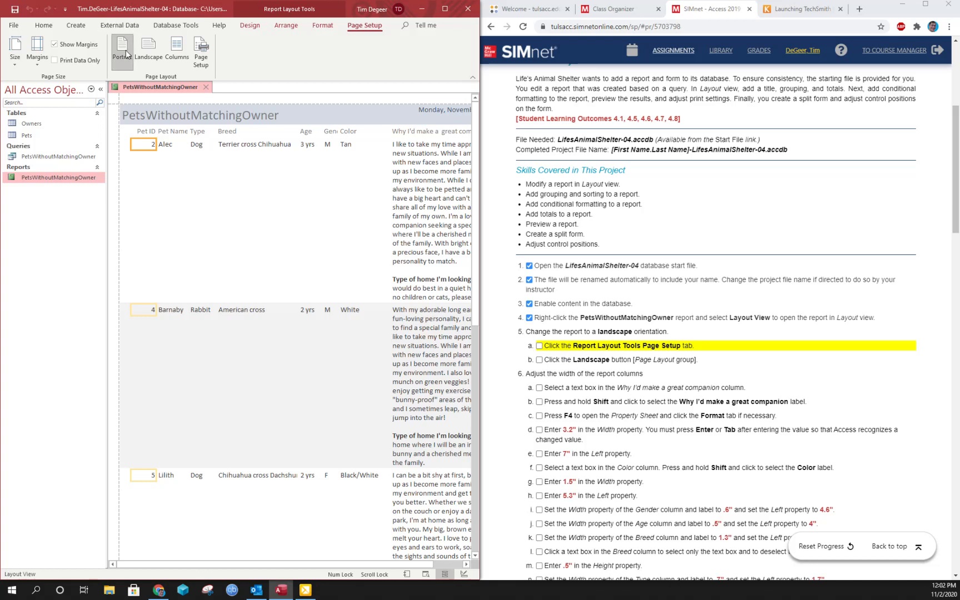
{"action": "left_click", "coordinate": [148, 51]}
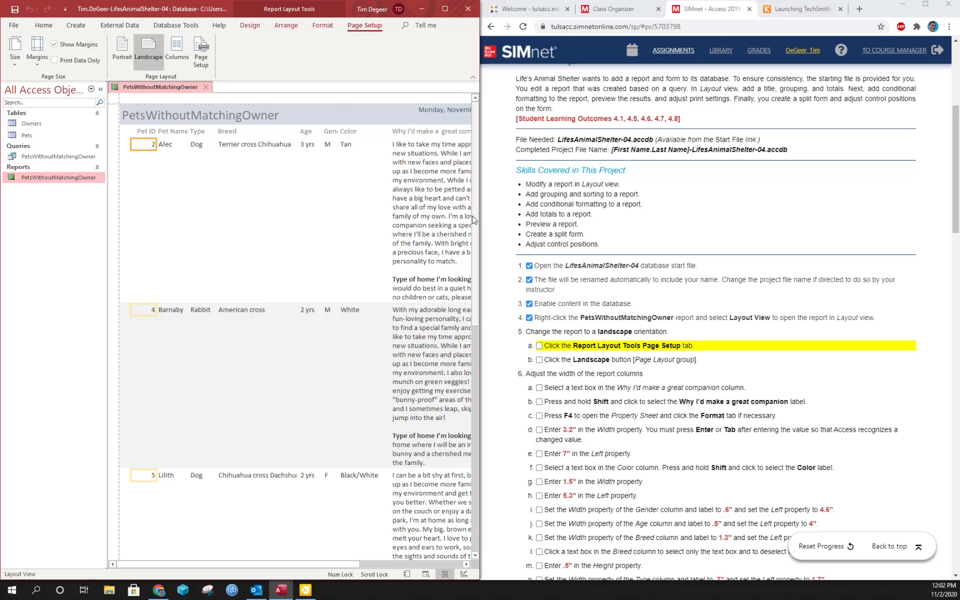
{"action": "left_click", "coordinate": [539, 346]}
{"action": "left_click", "coordinate": [539, 360]}
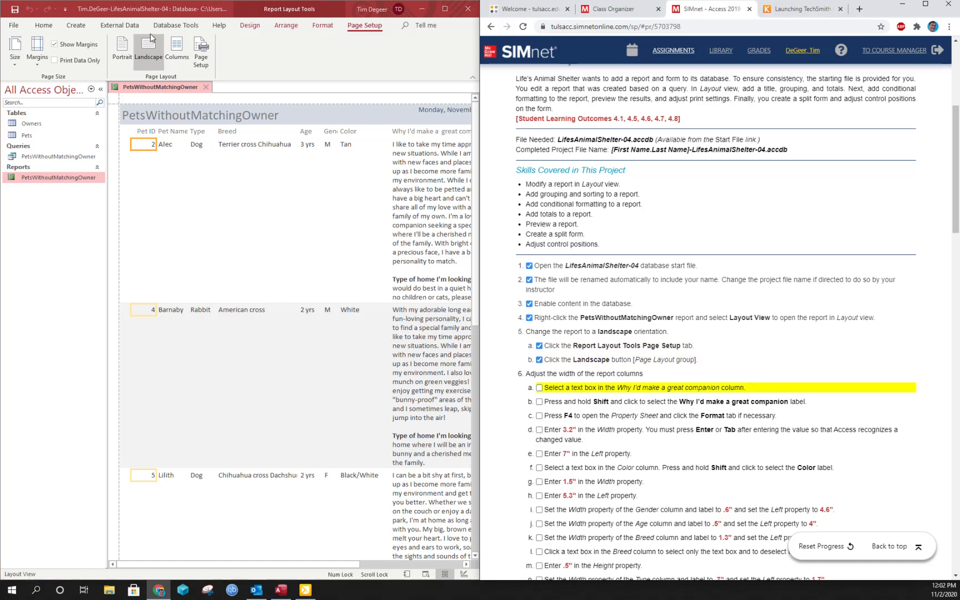
- Show the Format properties for the "Why I'd make a great companion" text box and label together, and mark instructions 6a to 6c as completed
{"action": "scroll", "coordinate": [599, 346], "scroll_direction": "down", "scroll_amount": 1}
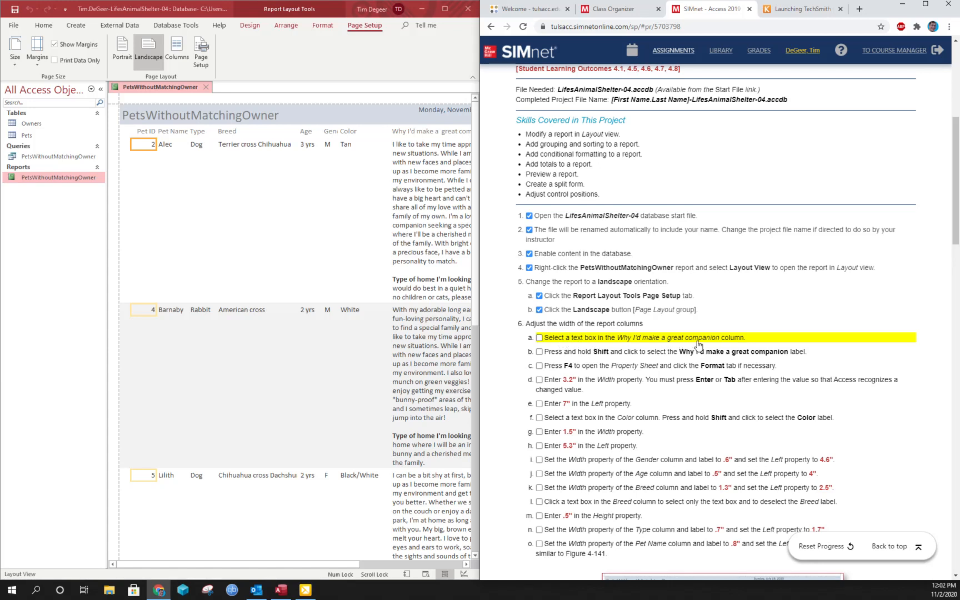
{"action": "left_click", "coordinate": [466, 566]}
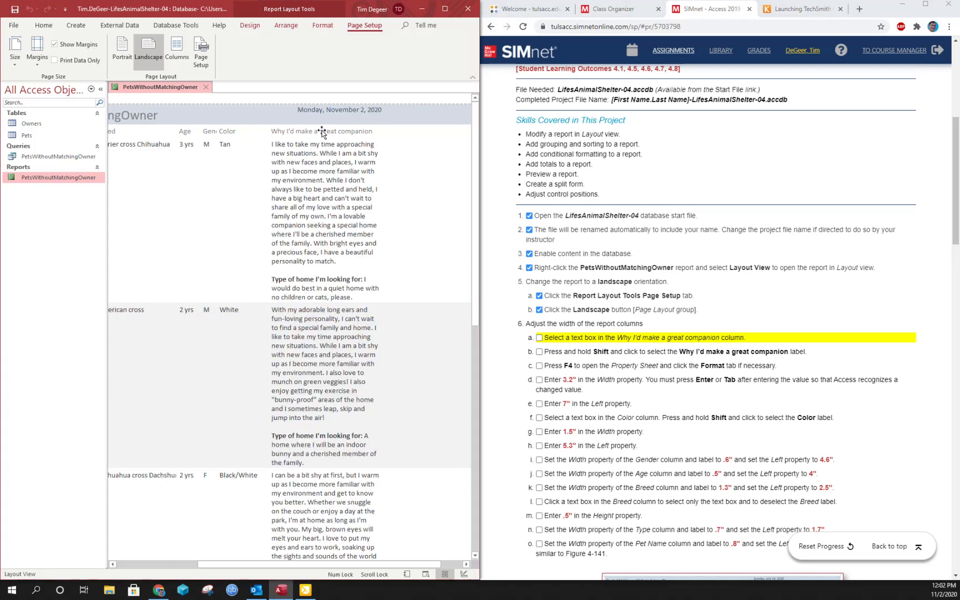
{"action": "left_click", "coordinate": [310, 204]}
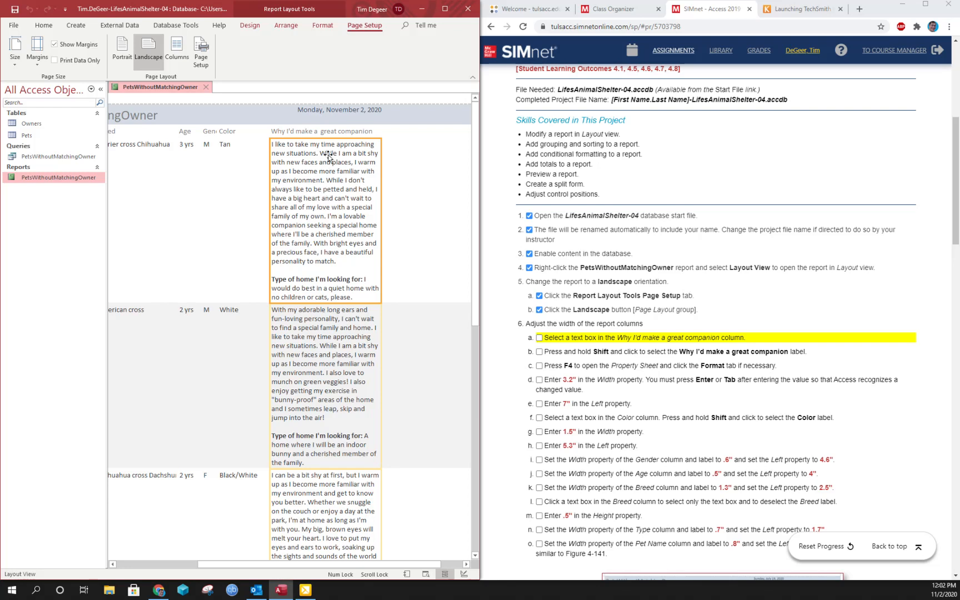
{"action": "left_click", "coordinate": [330, 132], "text": "shift"}
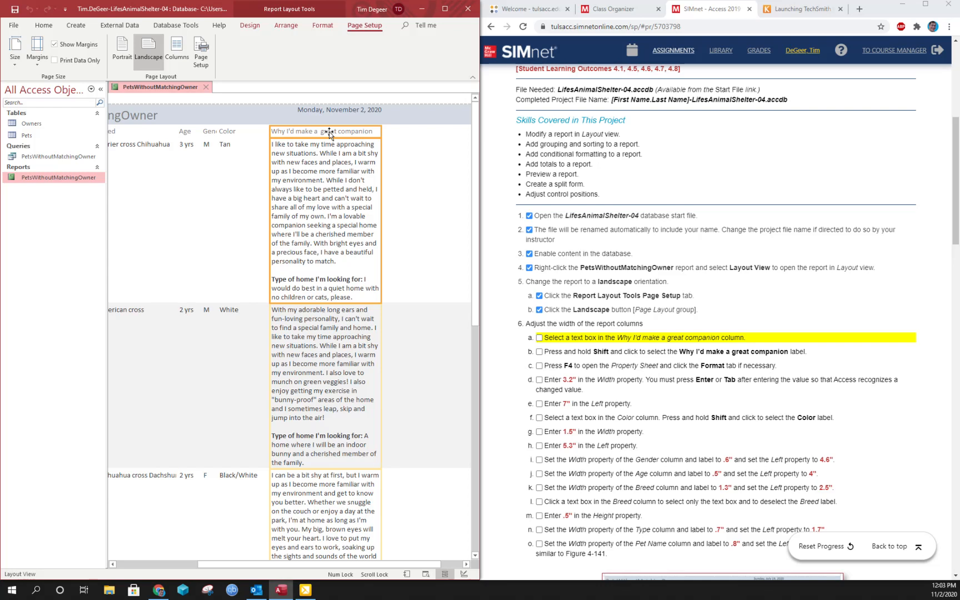
{"action": "key", "text": "F4"}
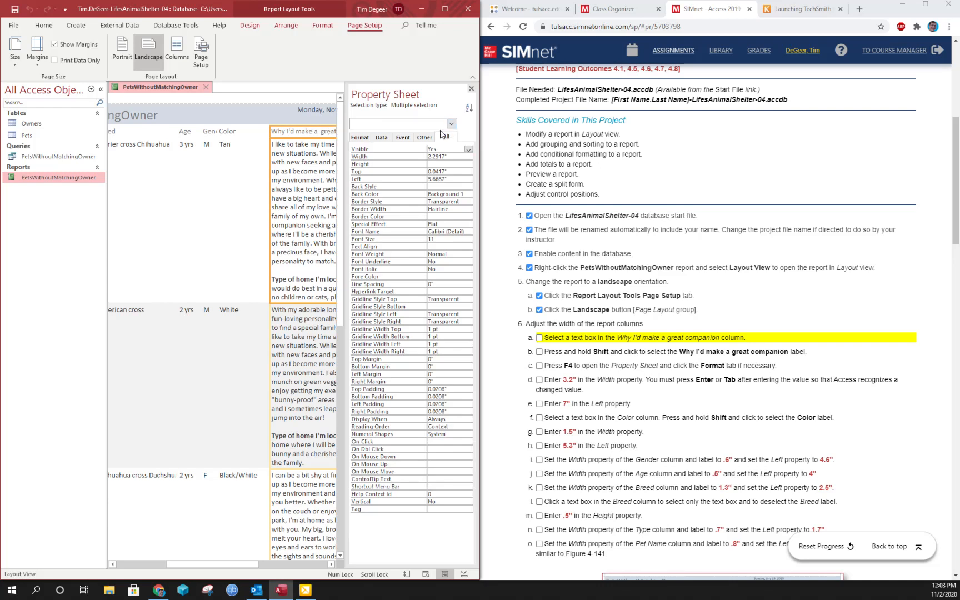
{"action": "left_click", "coordinate": [360, 137]}
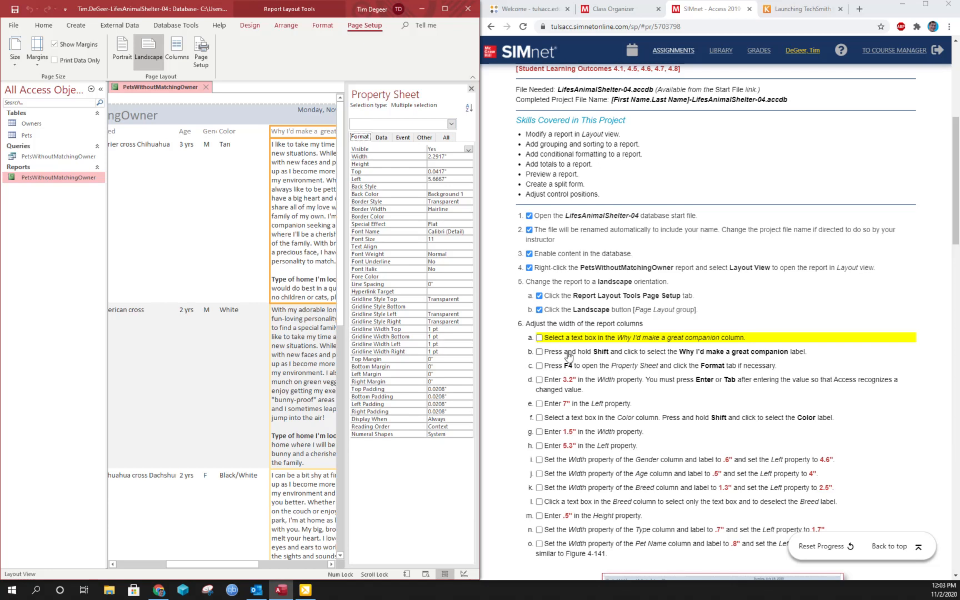
{"action": "left_click", "coordinate": [538, 352]}
{"action": "left_click", "coordinate": [538, 367]}
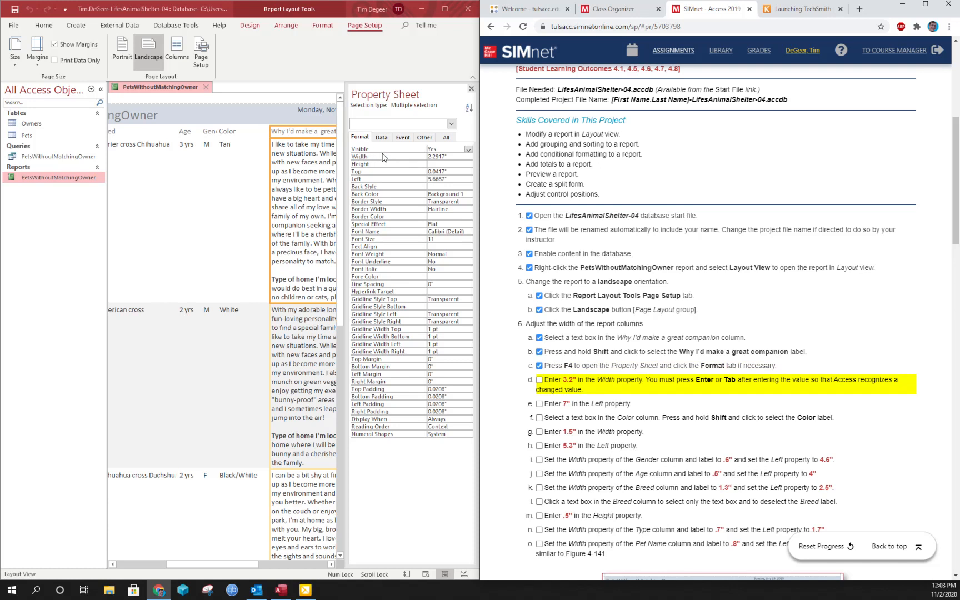
- Set the Width of the "Why I'd make a great companion" column and label to 3.2" and mark instruction 6d as completed
{"action": "left_click", "coordinate": [452, 156]}
{"action": "left_click", "coordinate": [451, 155]}
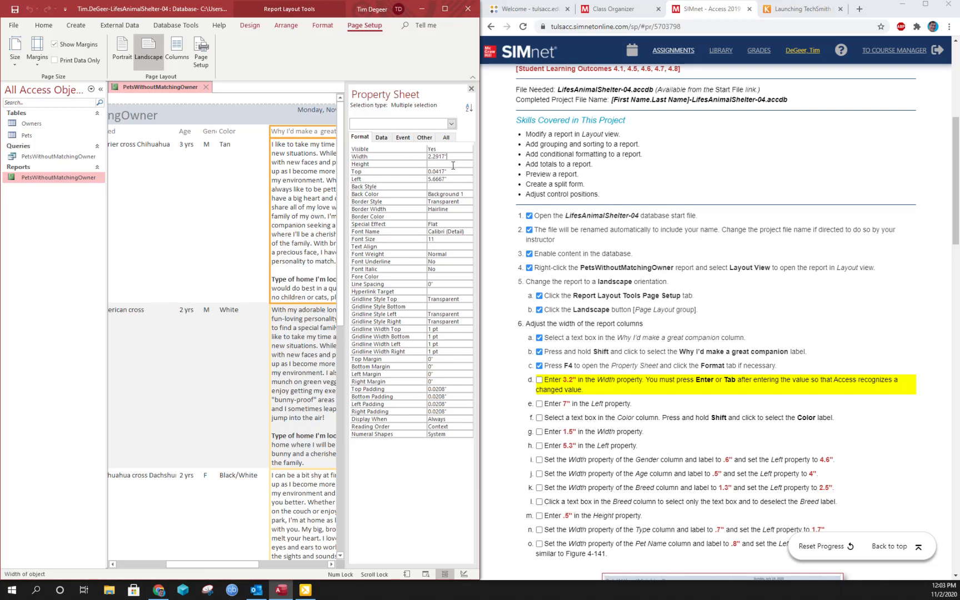
{"action": "key", "text": "BackSpace"}
{"action": "key", "text": "BackSpace"}
{"action": "key", "text": "BackSpace"}
{"action": "key", "text": "BackSpace"}
{"action": "key", "text": "BackSpace"}
{"action": "key", "text": "BackSpace"}
{"action": "key", "text": "BackSpace"}
{"action": "type", "text": "3.2"}
{"action": "key", "text": "Return"}
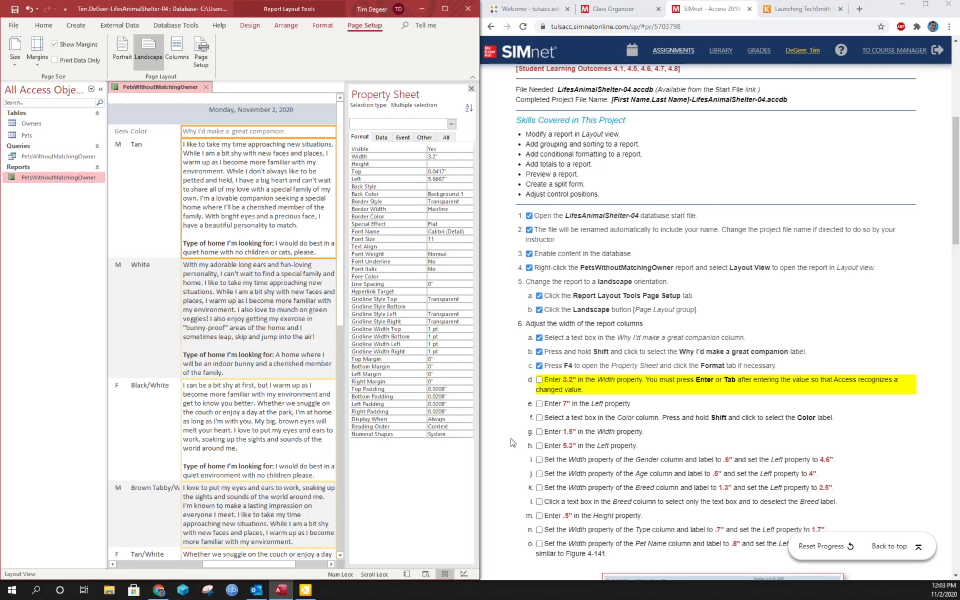
{"action": "left_click", "coordinate": [539, 380]}
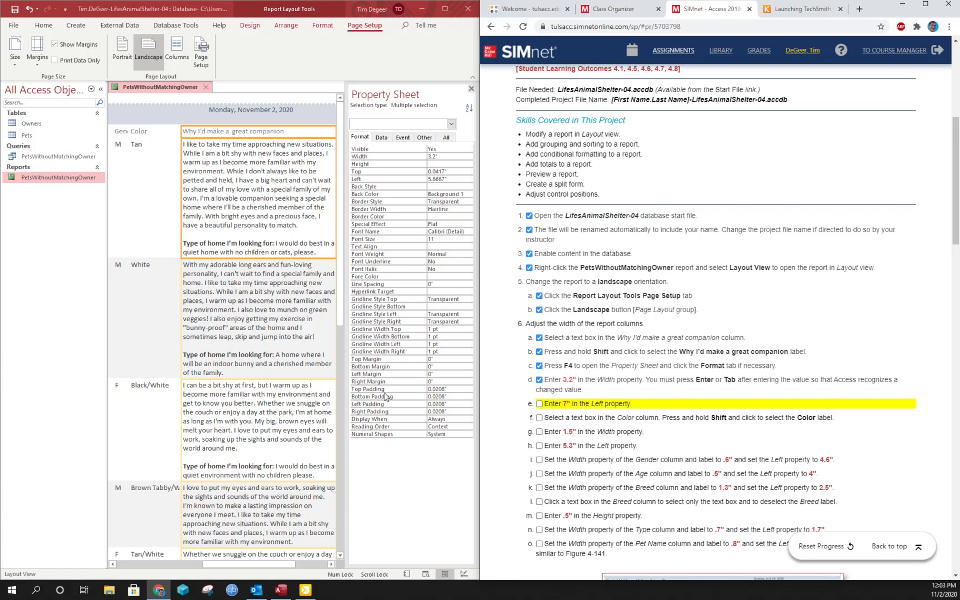
- Set the Left property of the "Why I'd make a great companion" column and label to 7" and mark instruction 6e as completed
{"action": "left_click", "coordinate": [454, 179]}
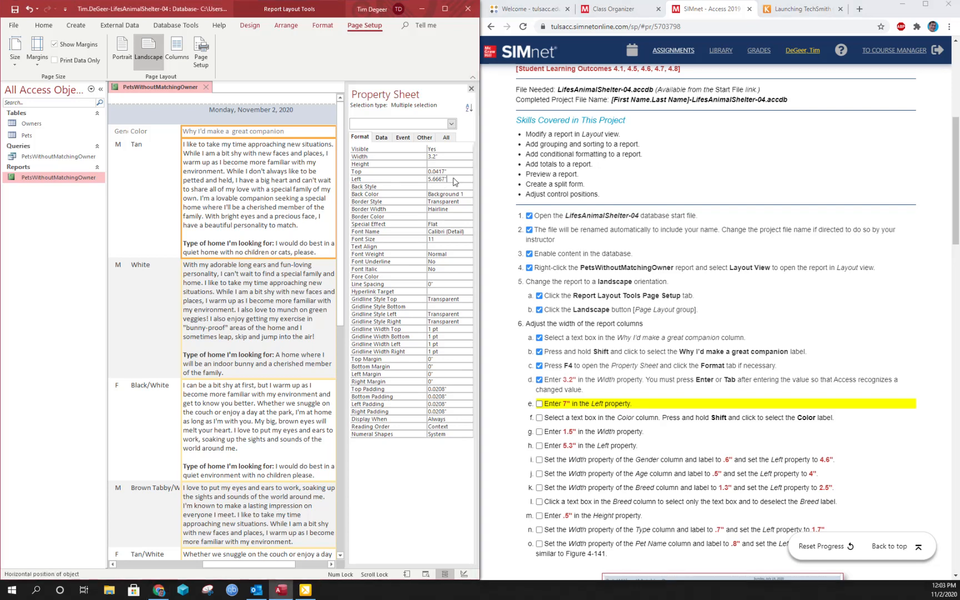
{"action": "key", "text": "BackSpace"}
{"action": "key", "text": "BackSpace"}
{"action": "key", "text": "BackSpace"}
{"action": "key", "text": "BackSpace"}
{"action": "key", "text": "BackSpace"}
{"action": "key", "text": "BackSpace"}
{"action": "key", "text": "BackSpace"}
{"action": "type", "text": "7"}
{"action": "key", "text": "Return"}
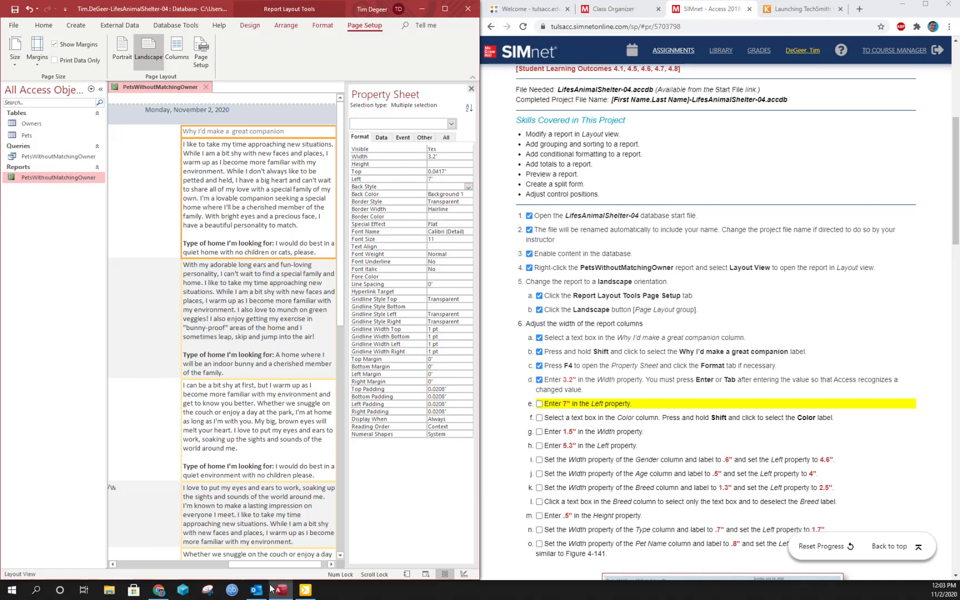
{"action": "left_click", "coordinate": [540, 405]}
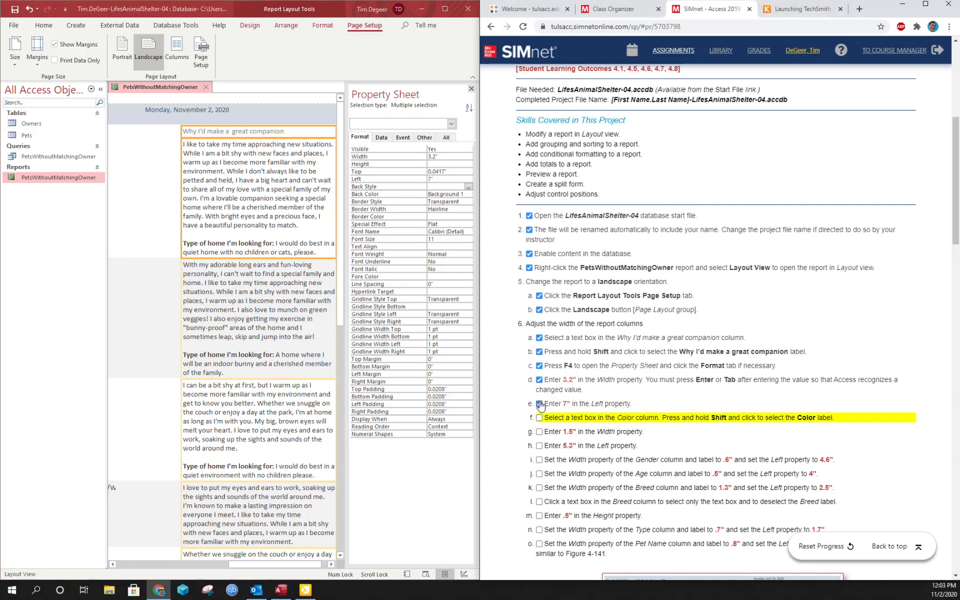
- View the whole report layout with the database window enlarged, and restore the side-by-side arrangement with the instructions
{"action": "left_click", "coordinate": [446, 10]}
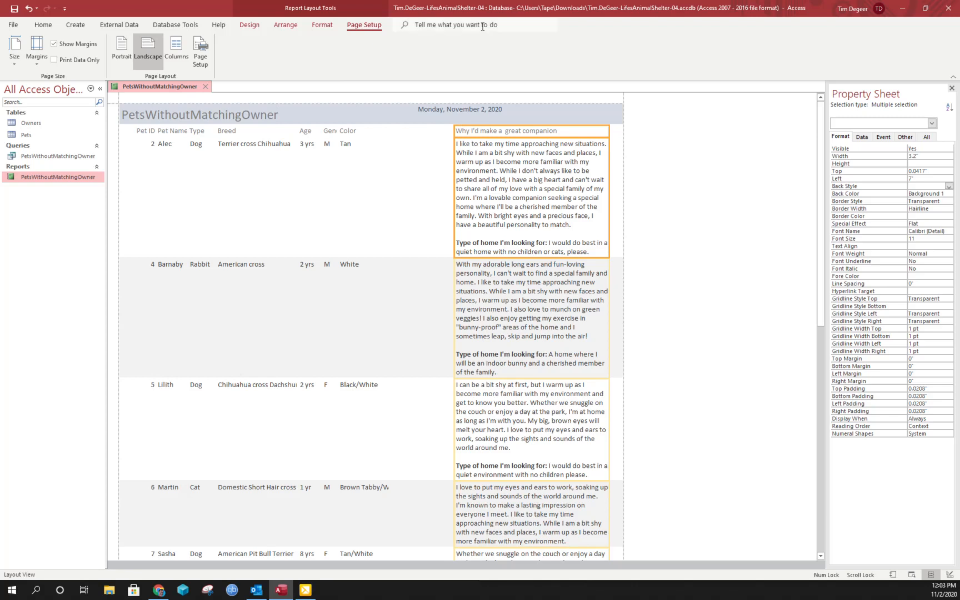
{"action": "left_click_drag", "start_coordinate": [525, 9], "coordinate": [0, 267]}
{"action": "left_click", "coordinate": [676, 123]}
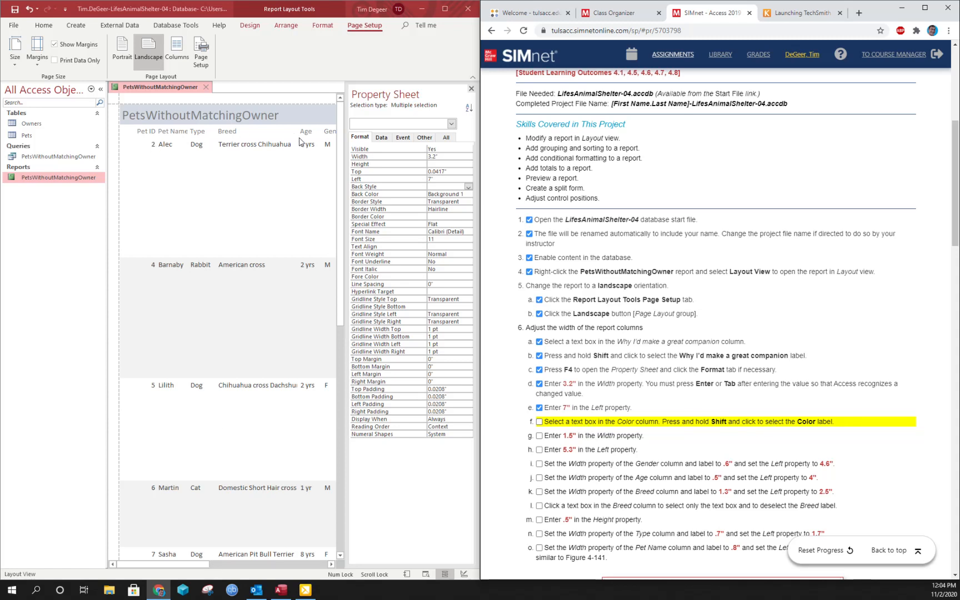
- Set the Width of the Color column's text box and label together to 1.5" and mark instructions 6f and 6g as completed
{"action": "left_click", "coordinate": [332, 564]}
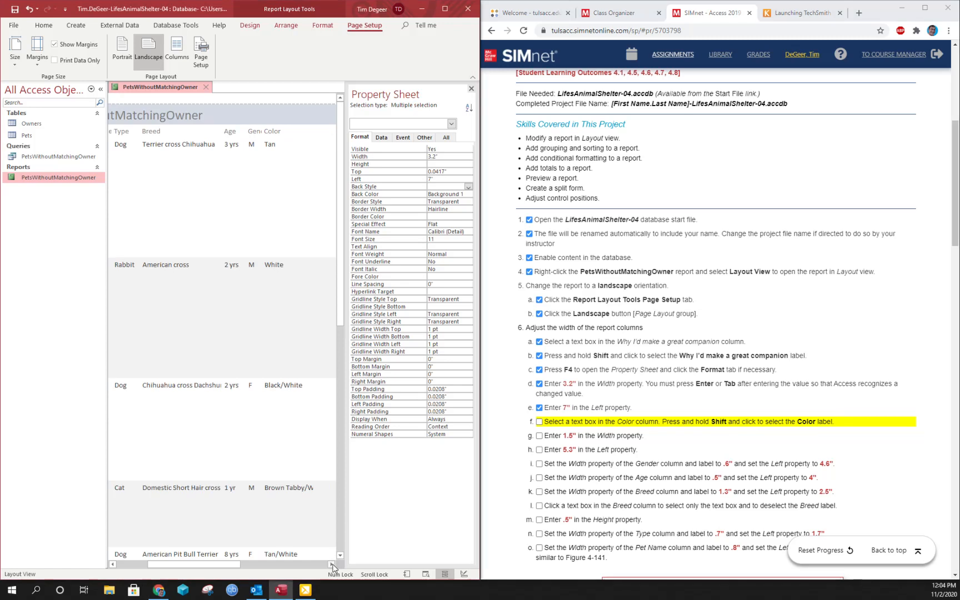
{"action": "left_click", "coordinate": [282, 180]}
{"action": "left_click", "coordinate": [284, 146]}
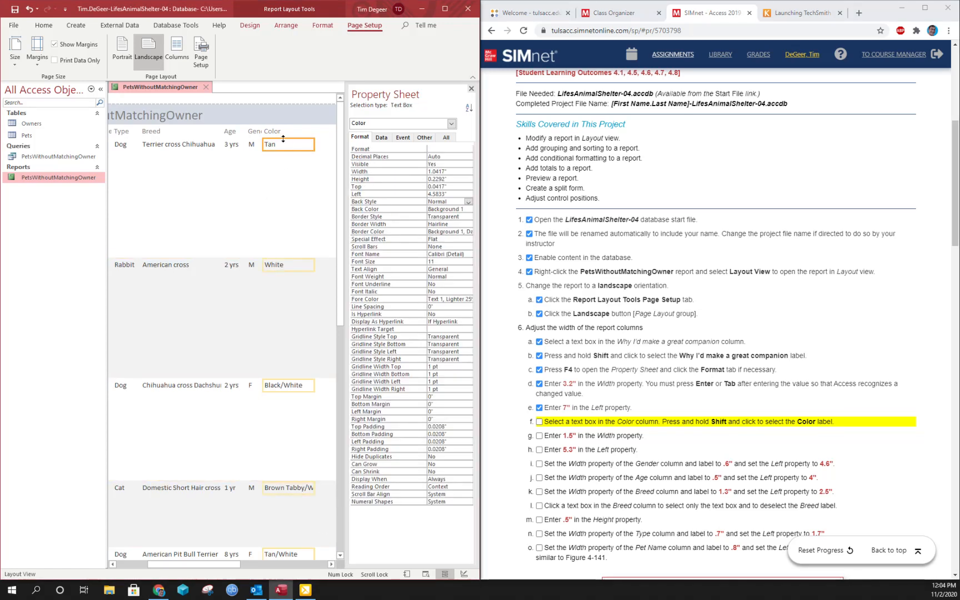
{"action": "left_click", "coordinate": [282, 266]}
{"action": "left_click", "coordinate": [274, 384]}
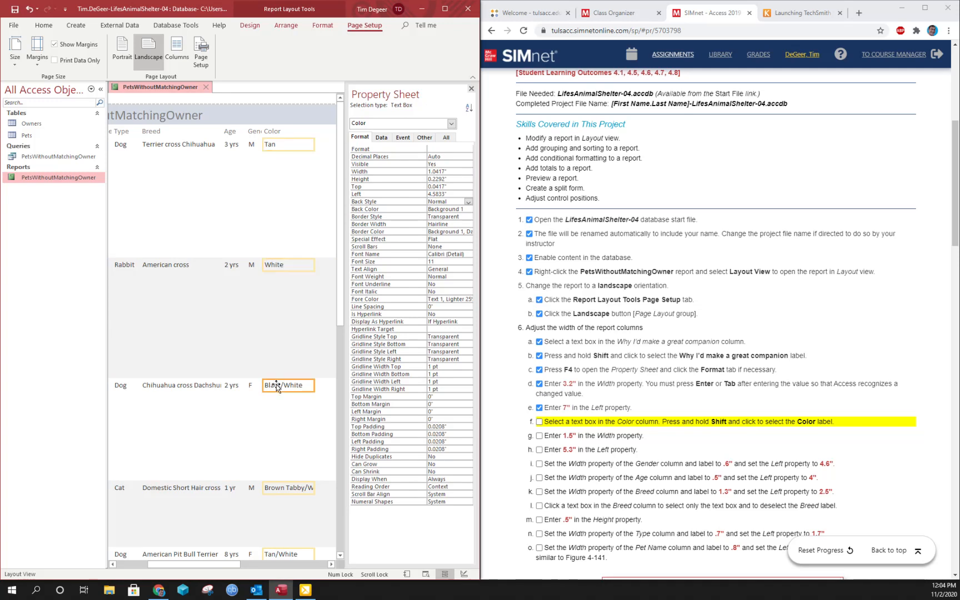
{"action": "left_click", "coordinate": [278, 133], "text": "shift"}
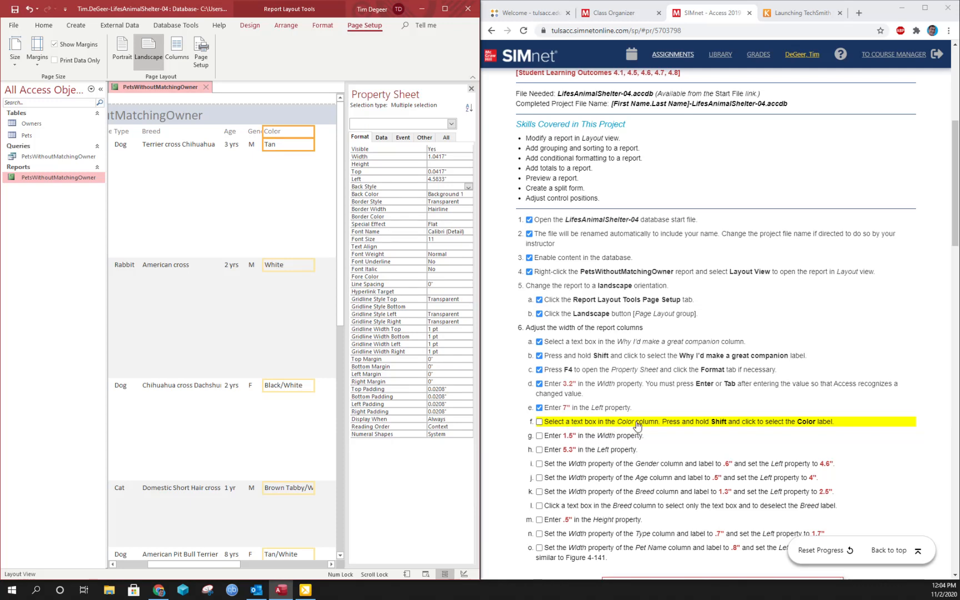
{"action": "left_click", "coordinate": [539, 422]}
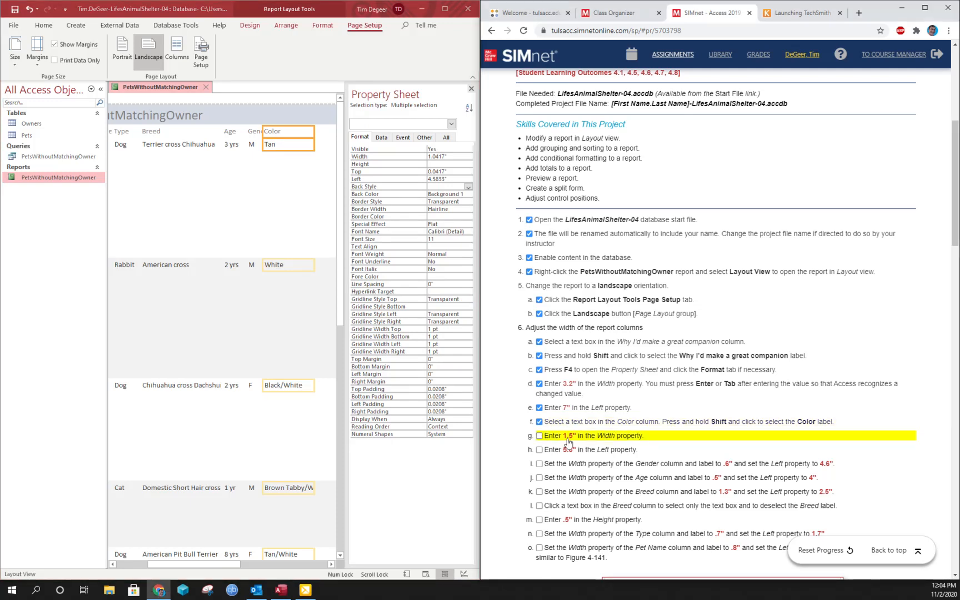
{"action": "left_click", "coordinate": [451, 157]}
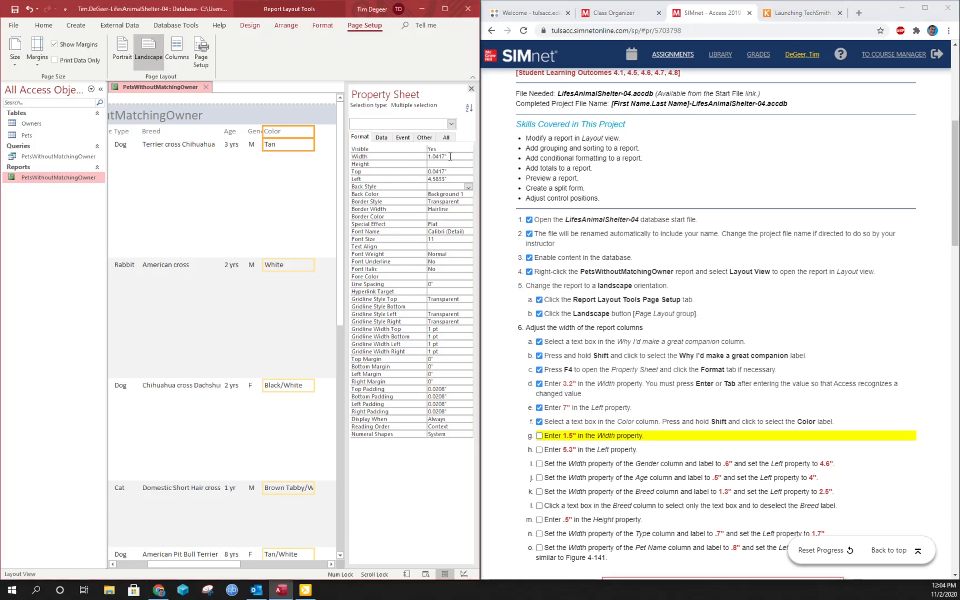
{"action": "left_click", "coordinate": [451, 157]}
{"action": "type", "text": "1.5"}
{"action": "key", "text": "Return"}
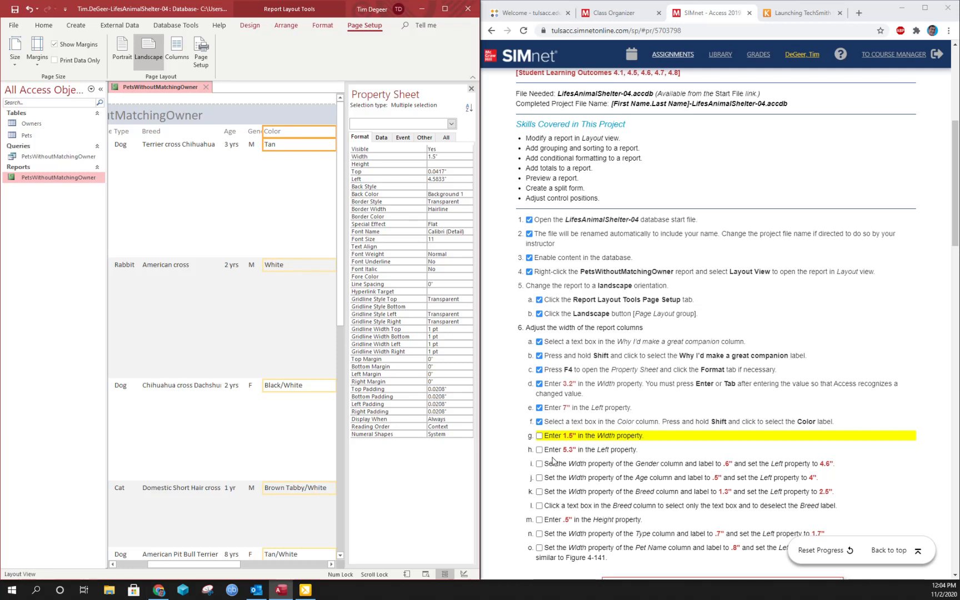
{"action": "left_click", "coordinate": [539, 435]}
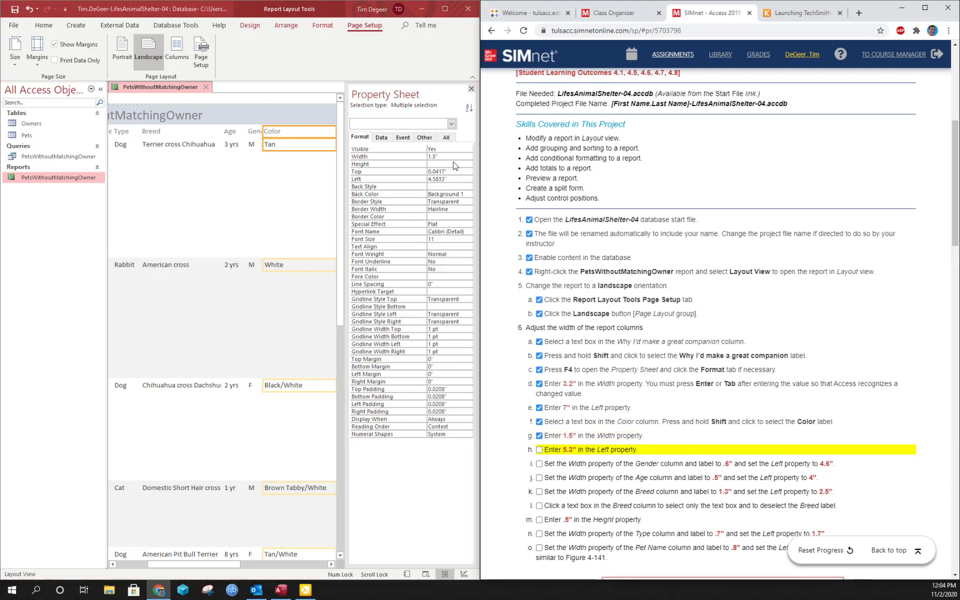
- Set the Left property of the Color column and label to 5.3" and mark instruction 6h as completed
{"action": "left_click", "coordinate": [454, 178]}
{"action": "left_click", "coordinate": [454, 178]}
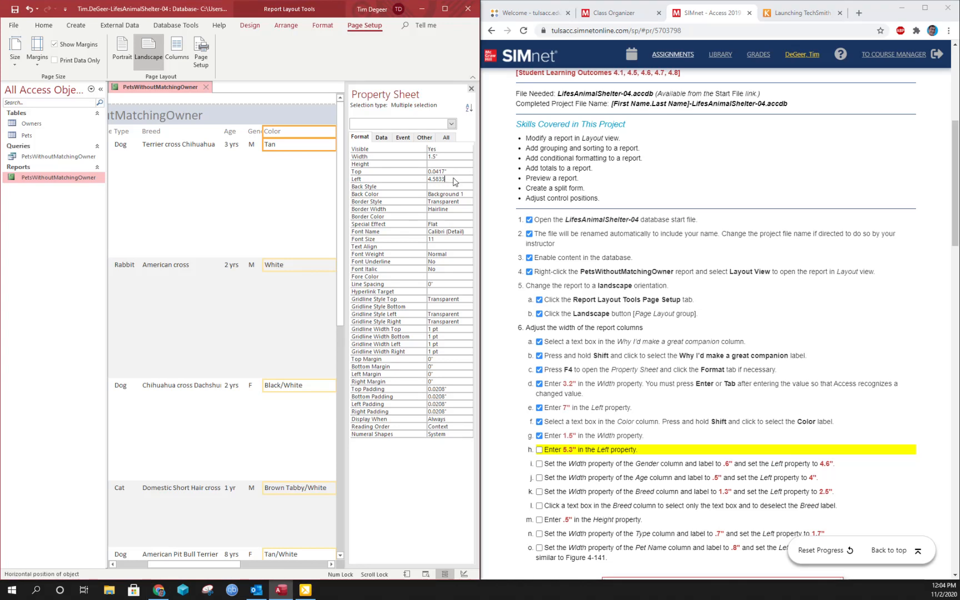
{"action": "type", "text": "5.3"}
{"action": "key", "text": "Return"}
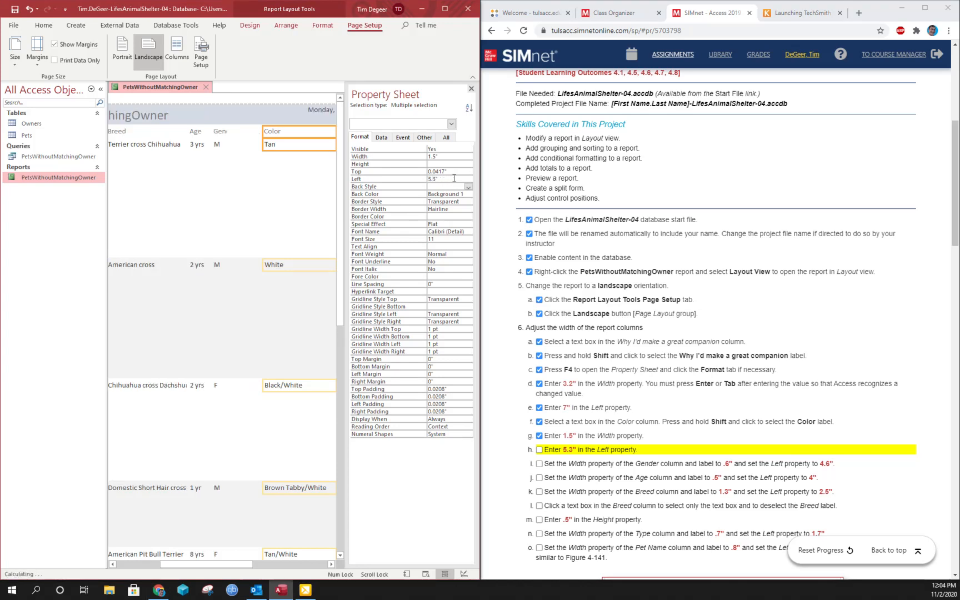
{"action": "left_click", "coordinate": [539, 450]}
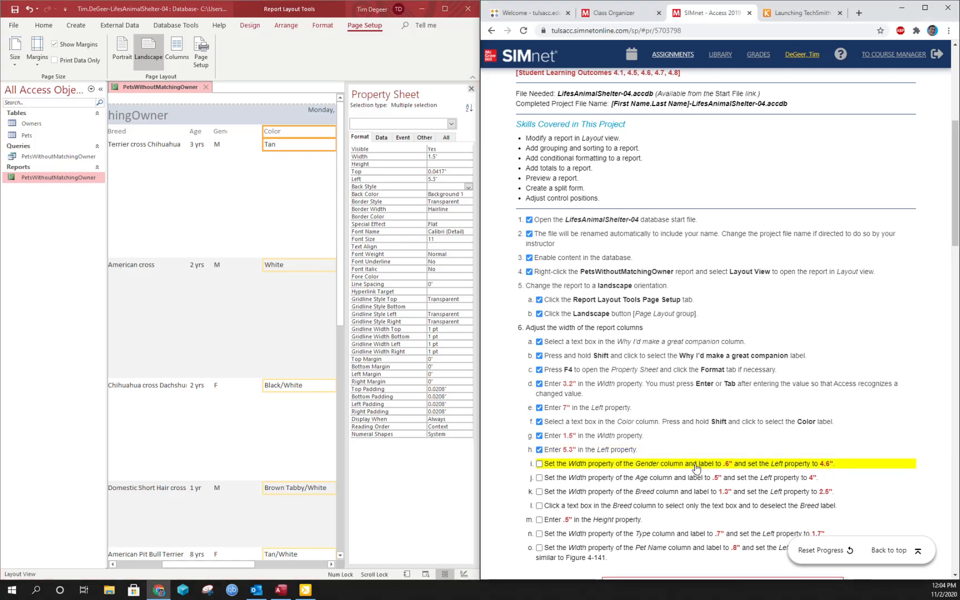
- Set the Gender column and label to Width 0.6" and Left 4.6", and mark instruction 6i as completed
{"action": "left_click", "coordinate": [222, 156]}
{"action": "left_click", "coordinate": [218, 145]}
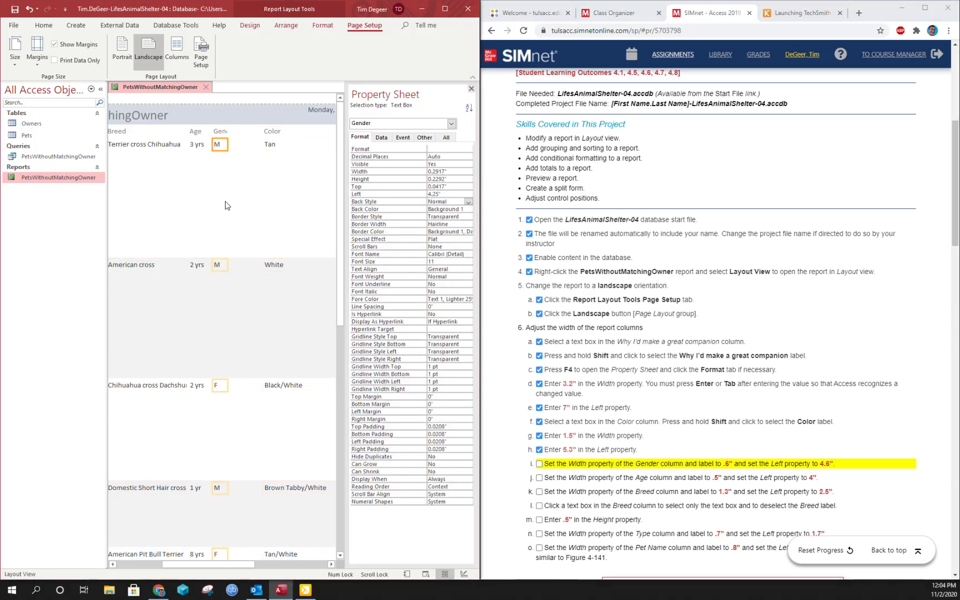
{"action": "left_click", "coordinate": [218, 132], "text": "shift"}
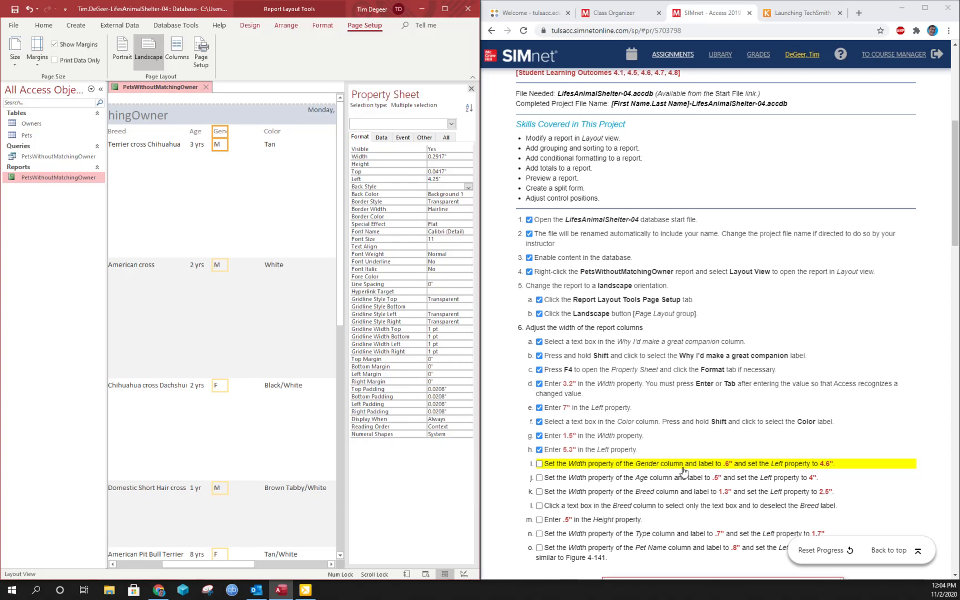
{"action": "left_click", "coordinate": [450, 157]}
{"action": "type", "text": "0.6"}
{"action": "key", "text": "Return"}
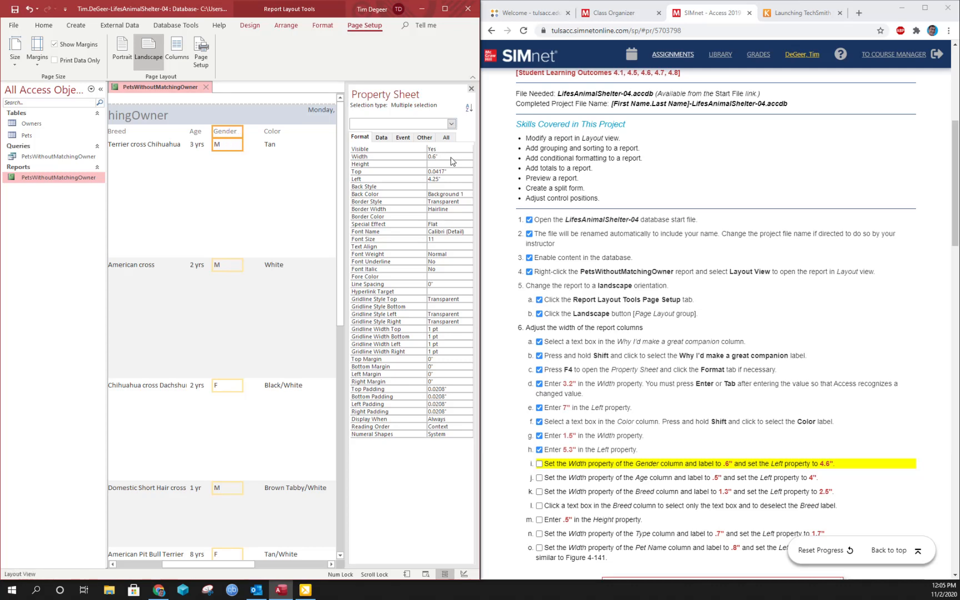
{"action": "left_click", "coordinate": [447, 179]}
{"action": "type", "text": "6"}
{"action": "key", "text": "Return"}
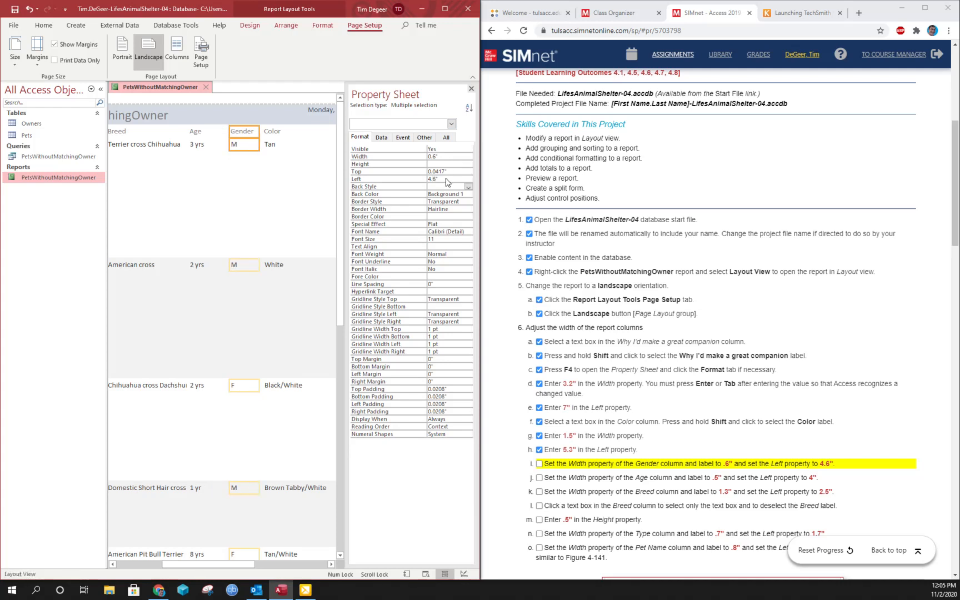
{"action": "left_click", "coordinate": [538, 464]}
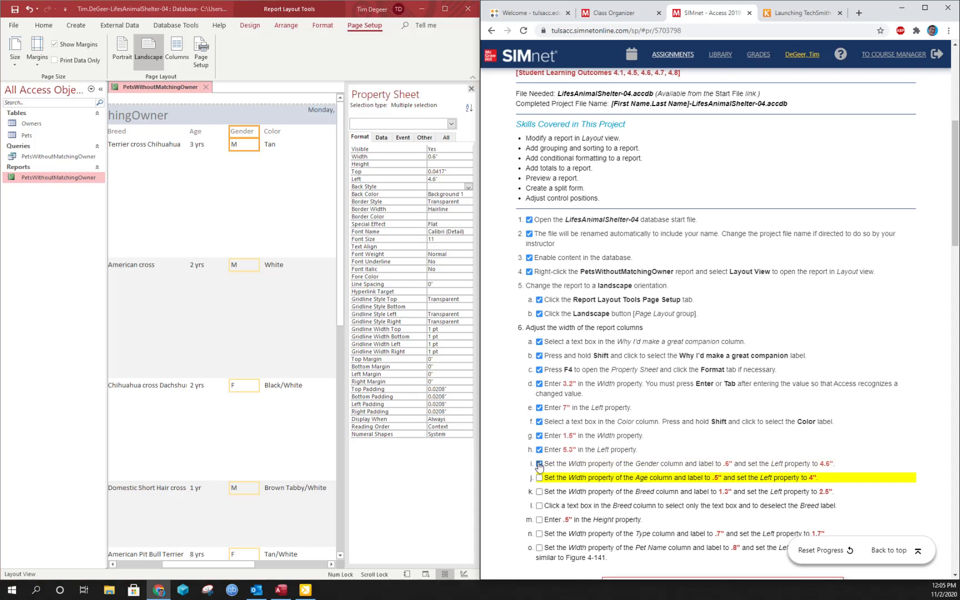
- Set the Age column and label to Width 0.5" and Left 4", and mark instruction 6j as completed
{"action": "left_click", "coordinate": [195, 144]}
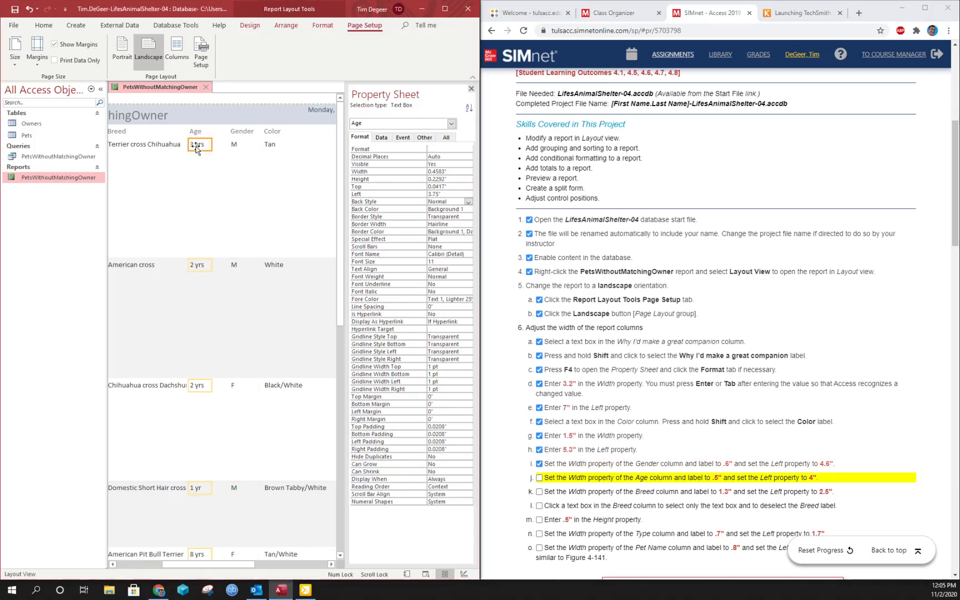
{"action": "left_click", "coordinate": [195, 132], "text": "shift"}
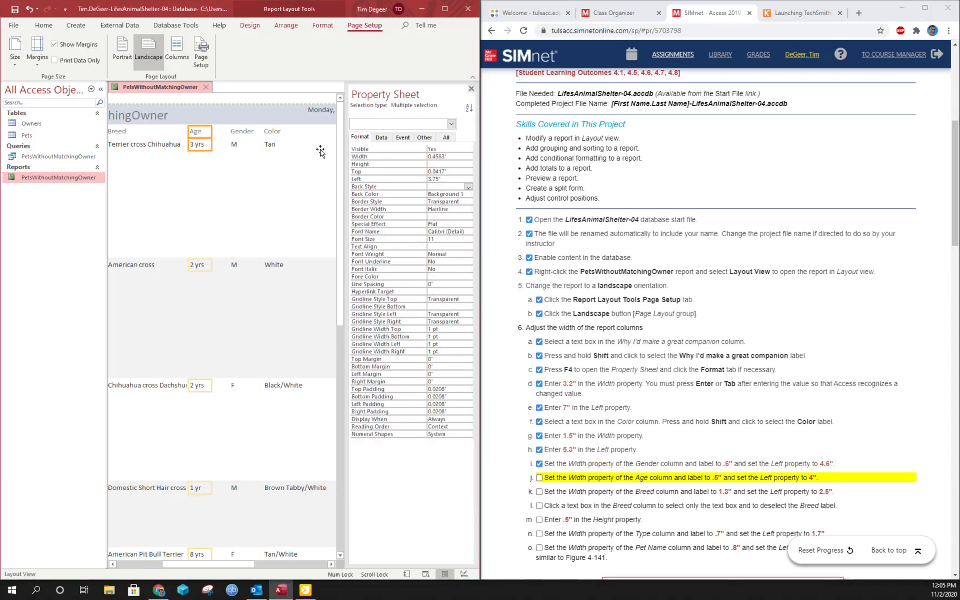
{"action": "left_click", "coordinate": [458, 158]}
{"action": "type", "text": "5"}
{"action": "key", "text": "Return"}
{"action": "left_click", "coordinate": [445, 179]}
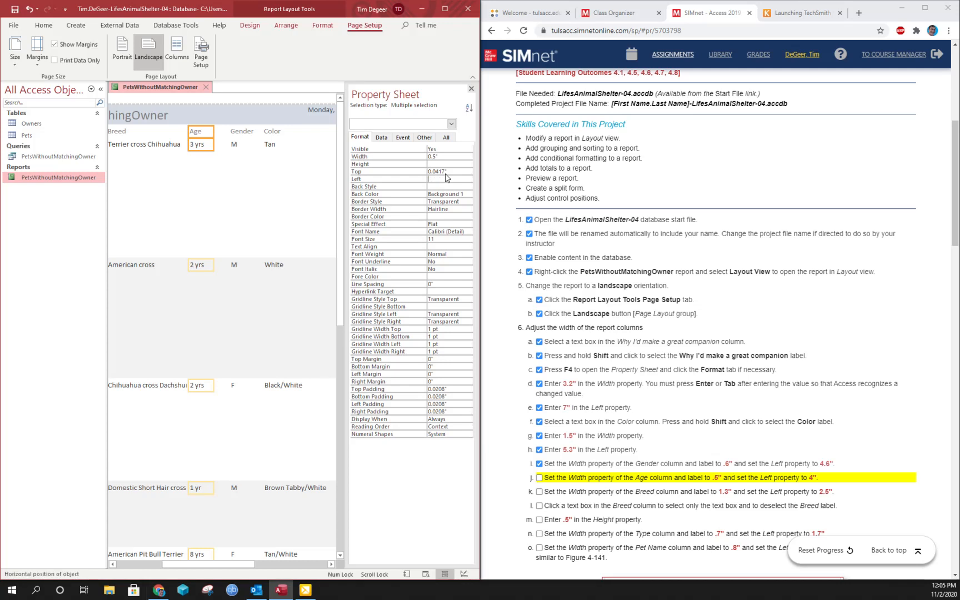
{"action": "type", "text": "4"}
{"action": "key", "text": "Return"}
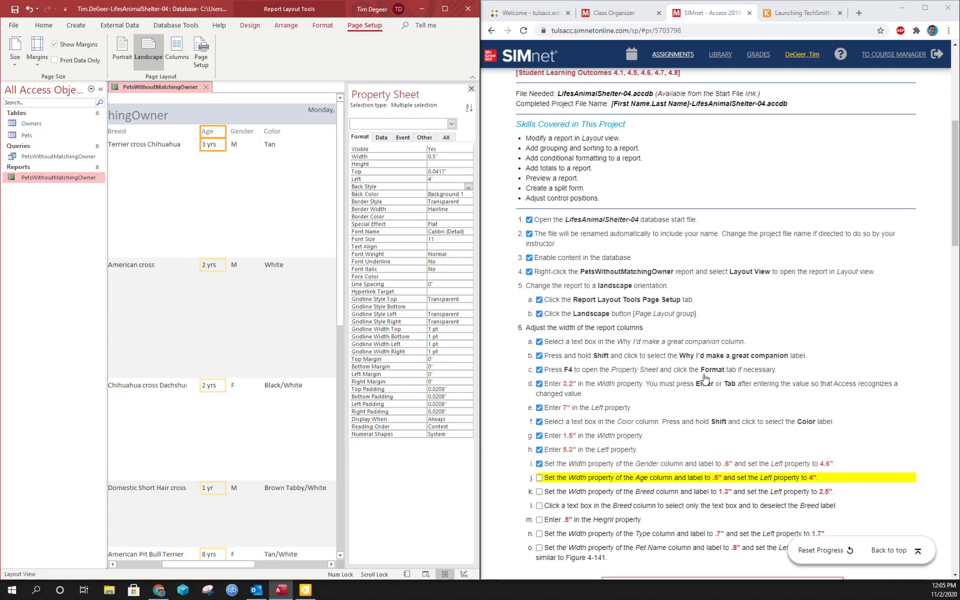
{"action": "left_click", "coordinate": [539, 478]}
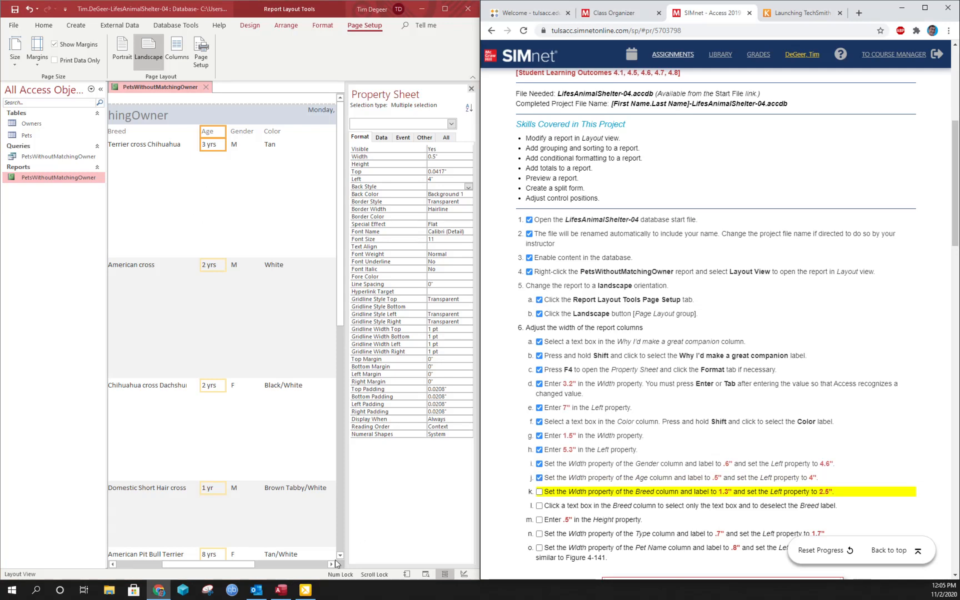
- Set the Width of the Breed column's text box and label together to 1.3"
{"action": "left_click", "coordinate": [113, 564]}
{"action": "left_click", "coordinate": [215, 146]}
{"action": "left_click", "coordinate": [215, 146]}
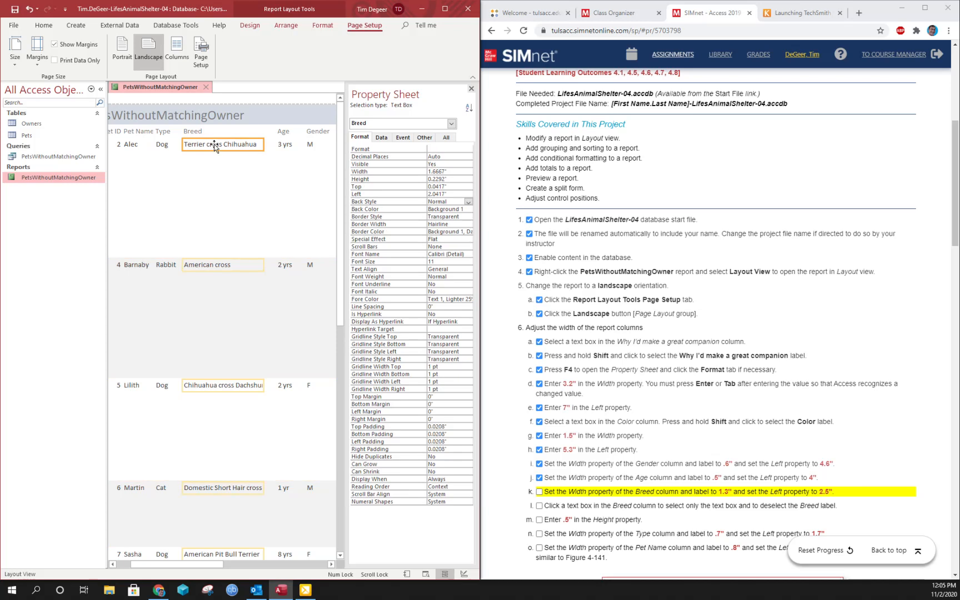
{"action": "left_click", "coordinate": [199, 134], "text": "shift"}
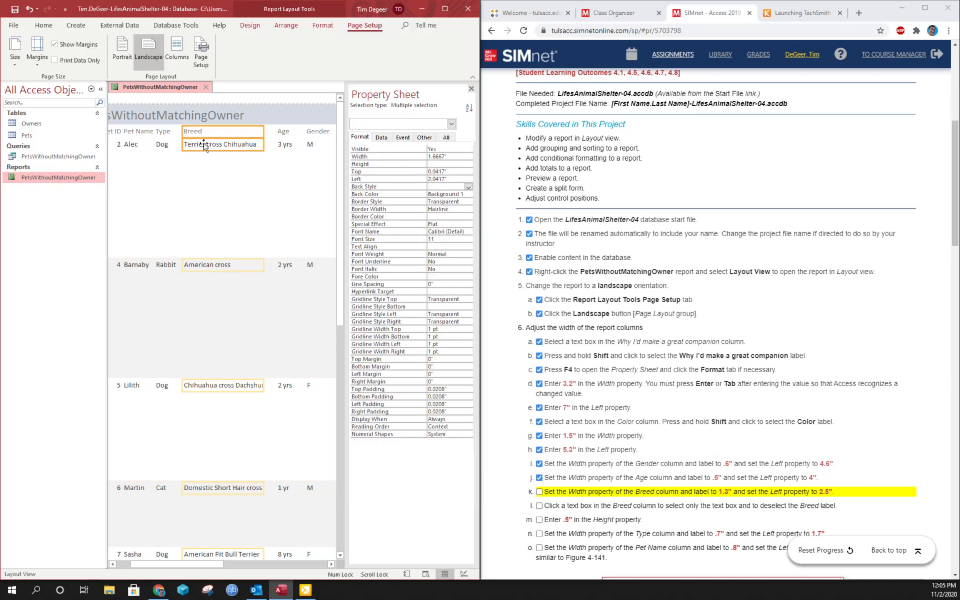
{"action": "left_click", "coordinate": [451, 156]}
{"action": "type", "text": "3"}
{"action": "key", "text": "Return"}
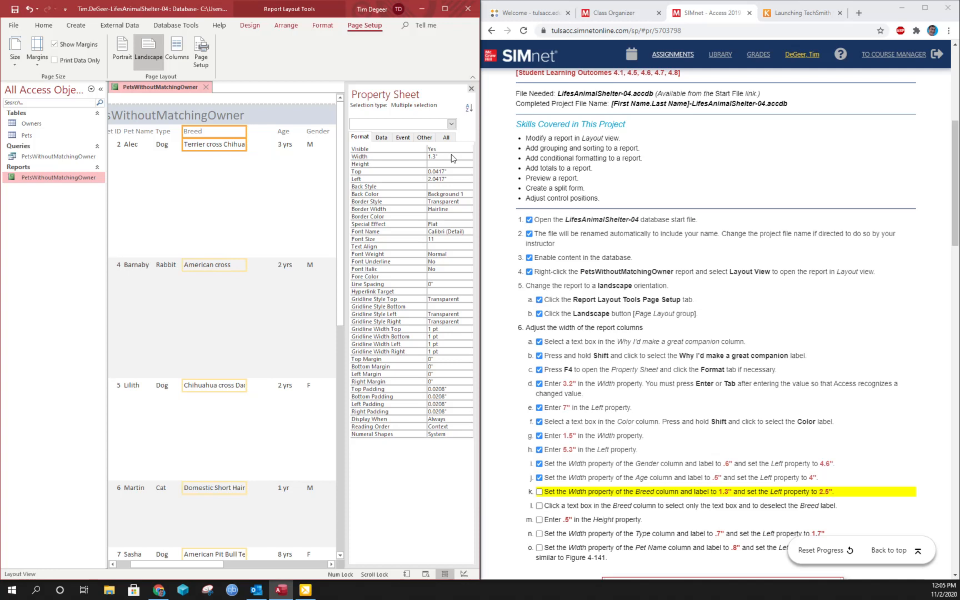
- Set the Left property of the Breed column and label to 2.5" and mark instruction 6k as completed
{"action": "left_click", "coordinate": [449, 179]}
{"action": "key", "text": "BackSpace"}
{"action": "key", "text": "BackSpace"}
{"action": "key", "text": "BackSpace"}
{"action": "key", "text": "BackSpace"}
{"action": "type", "text": "5"}
{"action": "key", "text": "Return"}
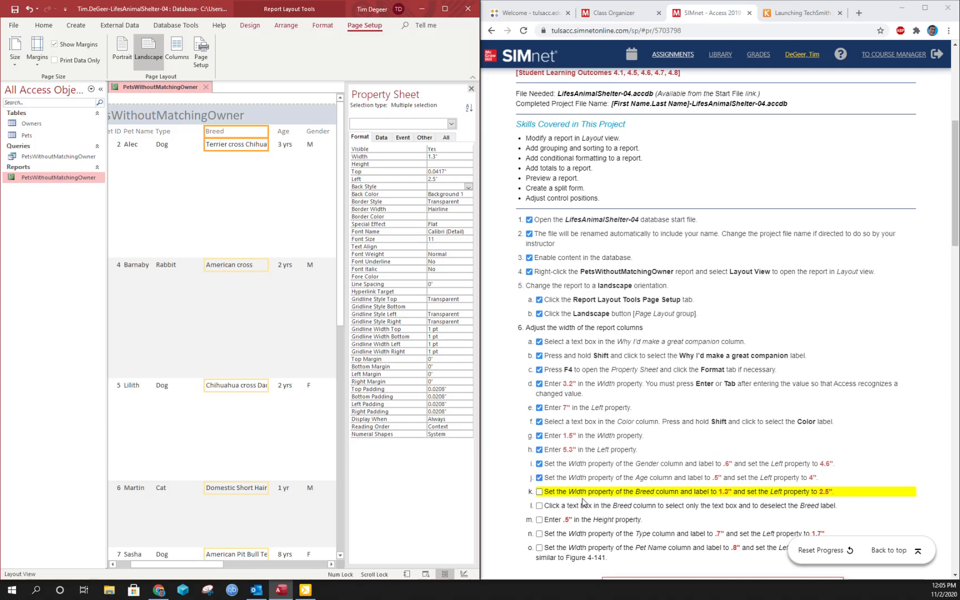
{"action": "left_click", "coordinate": [539, 492]}
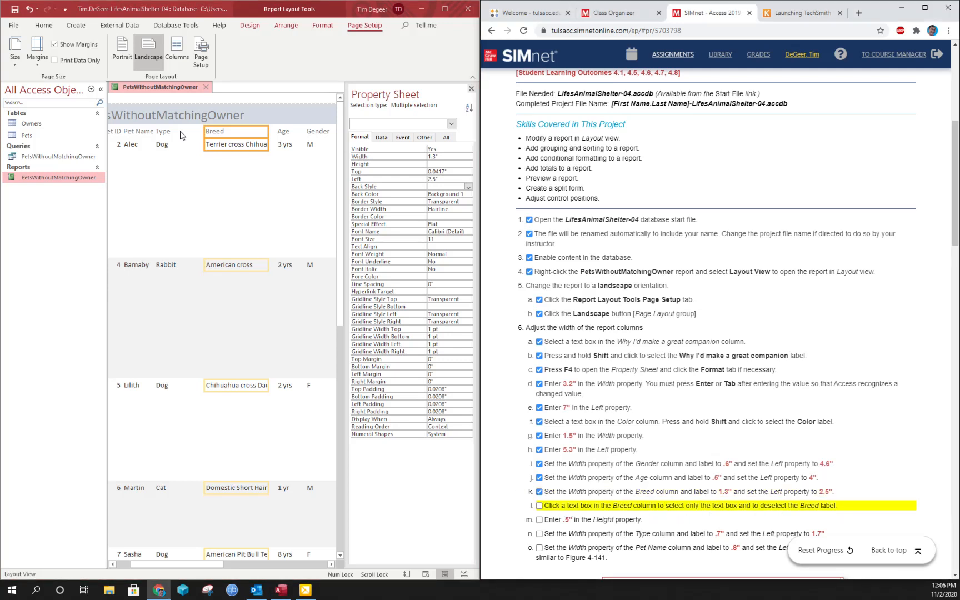
- Select only the Breed column's text box, without its label, and mark instruction 6l as completed
{"action": "left_click", "coordinate": [226, 146]}
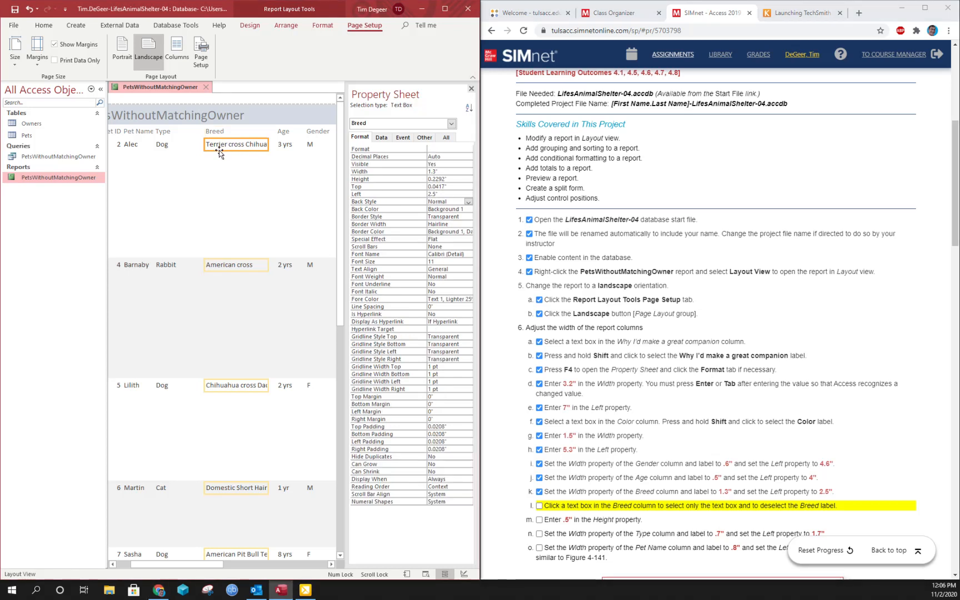
{"action": "left_click", "coordinate": [539, 506]}
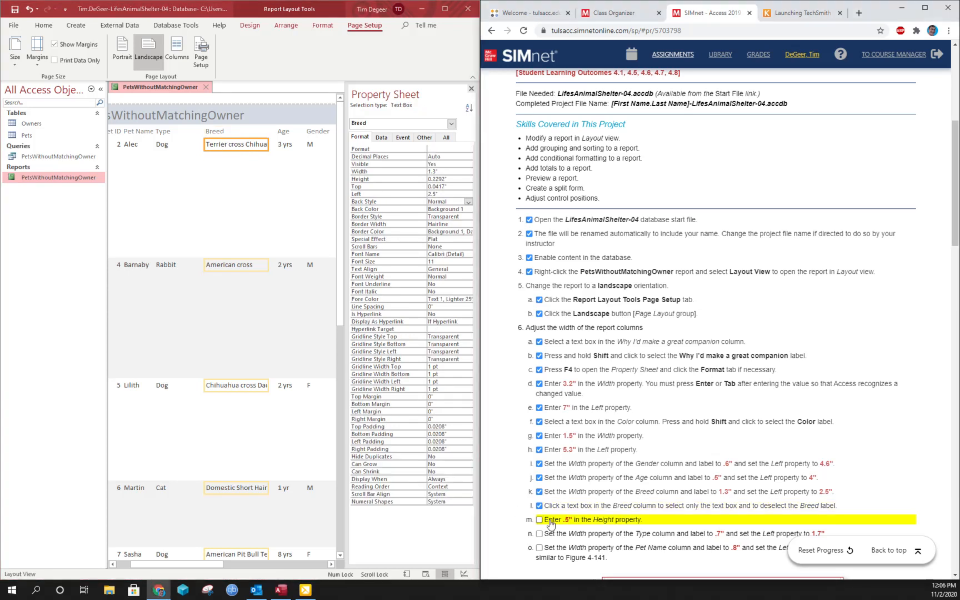
{"action": "left_click", "coordinate": [453, 179]}
{"action": "key", "text": "Delete"}
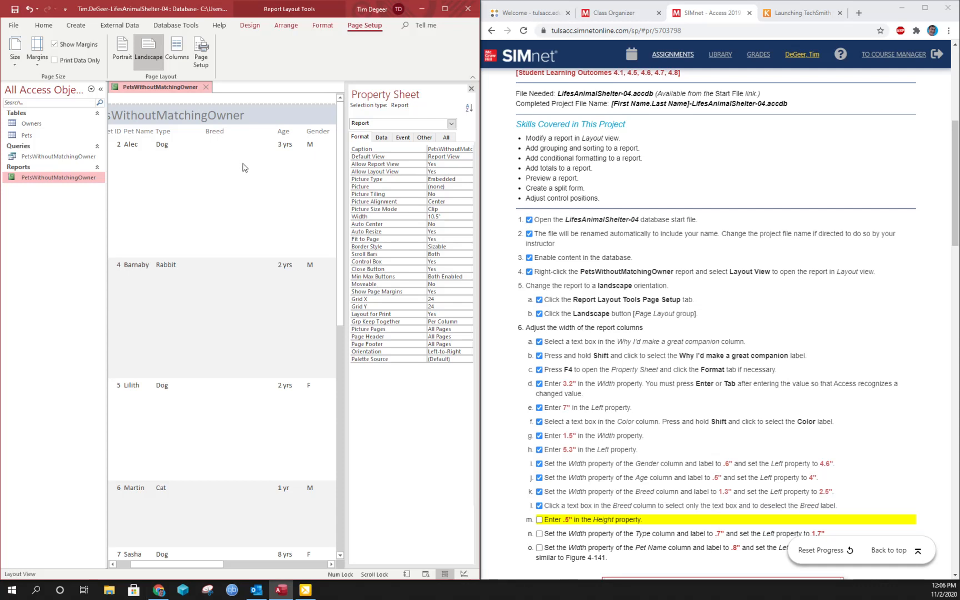
{"action": "key", "text": "ctrl+z"}
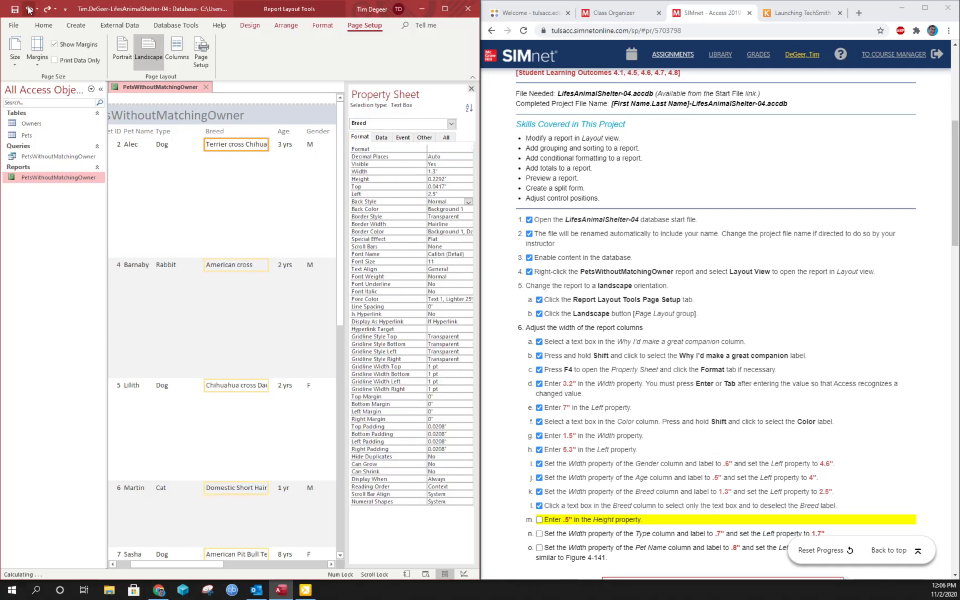
- Set the Height of the Breed text box to .5" and mark instruction 6m as completed
{"action": "left_click", "coordinate": [449, 179]}
{"action": "key", "text": "BackSpace"}
{"action": "key", "text": "BackSpace"}
{"action": "key", "text": "BackSpace"}
{"action": "key", "text": "BackSpace"}
{"action": "key", "text": "BackSpace"}
{"action": "key", "text": "BackSpace"}
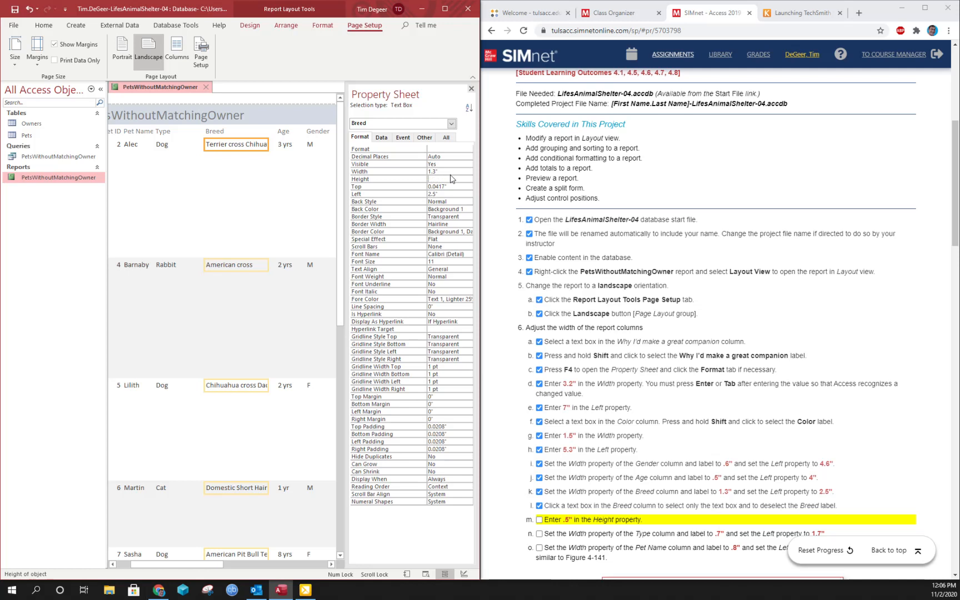
{"action": "type", "text": ".5"}
{"action": "key", "text": "Return"}
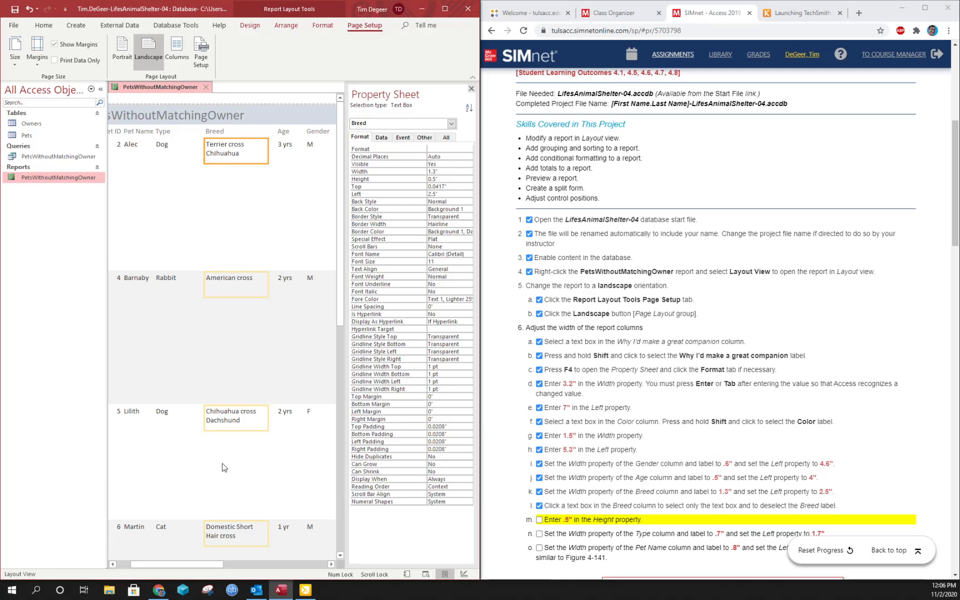
{"action": "left_click", "coordinate": [539, 520]}
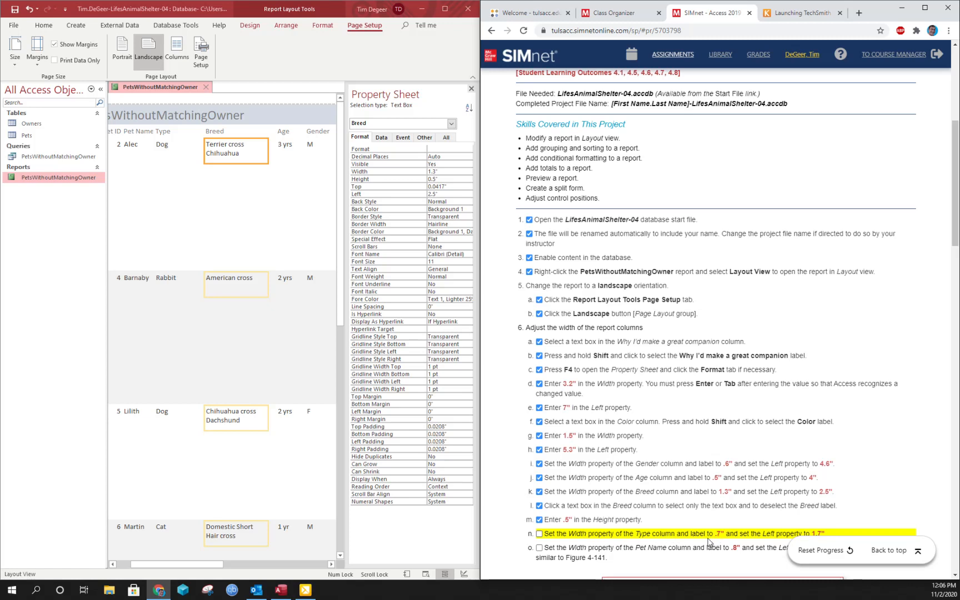
- Set the Type column and label to Width 0.7" and Left 1.7", and mark instruction 6n as completed
{"action": "left_click", "coordinate": [166, 145]}
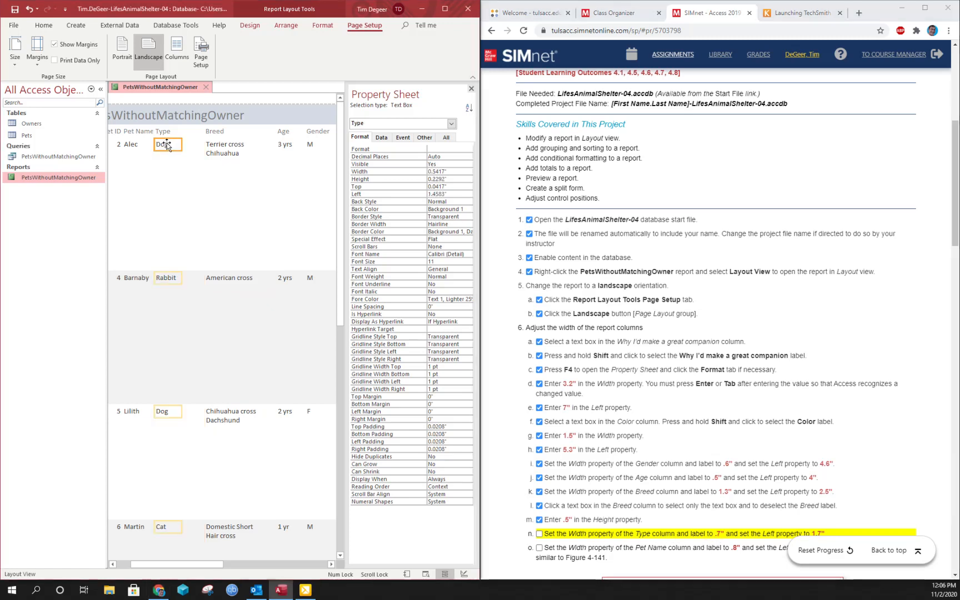
{"action": "left_click", "coordinate": [165, 133], "text": "shift"}
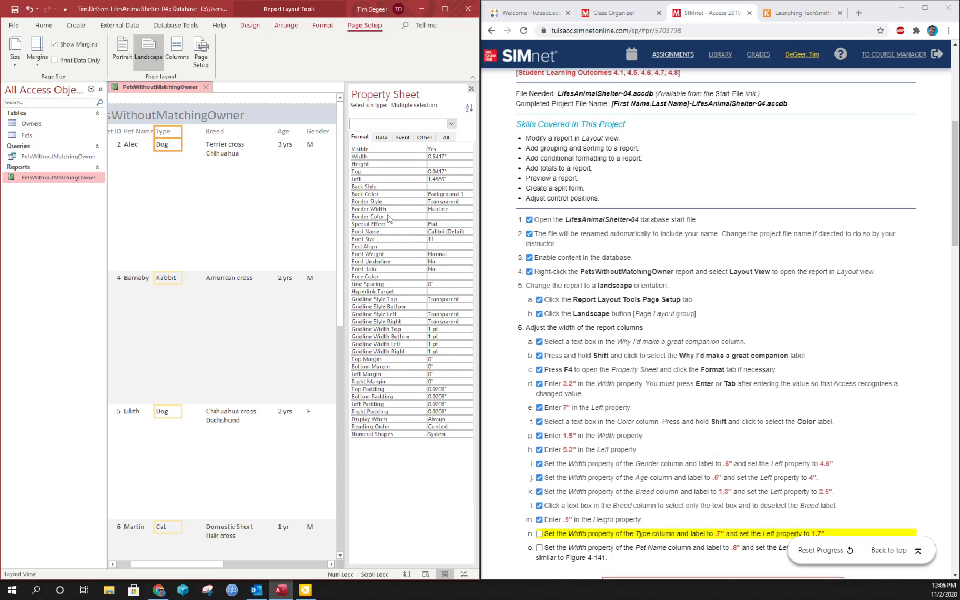
{"action": "left_click", "coordinate": [459, 158]}
{"action": "type", "text": "7"}
{"action": "key", "text": "Return"}
{"action": "left_click", "coordinate": [452, 179]}
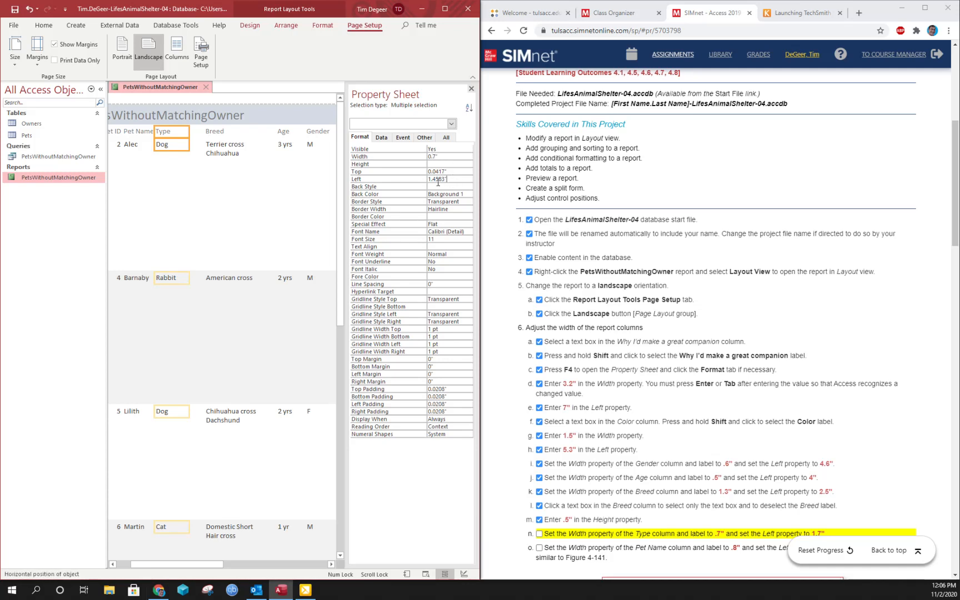
{"action": "type", "text": ".7"}
{"action": "key", "text": "Return"}
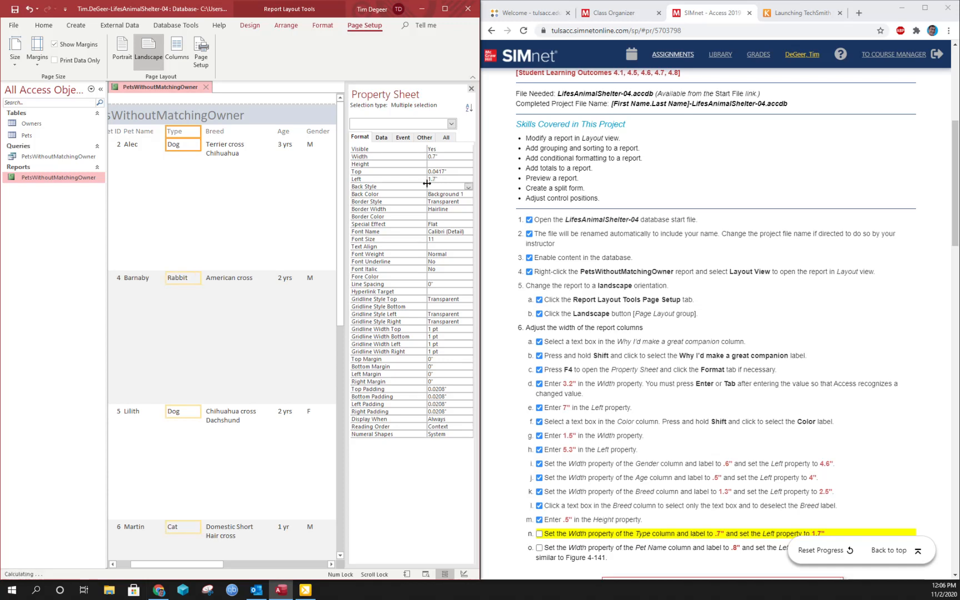
{"action": "left_click", "coordinate": [538, 534]}
- Set the Width of the Pet Name column's label and text box together to 0.8"
{"action": "scroll", "coordinate": [654, 411], "scroll_direction": "down", "scroll_amount": 5}
{"action": "scroll", "coordinate": [654, 411], "scroll_direction": "down", "scroll_amount": 2}
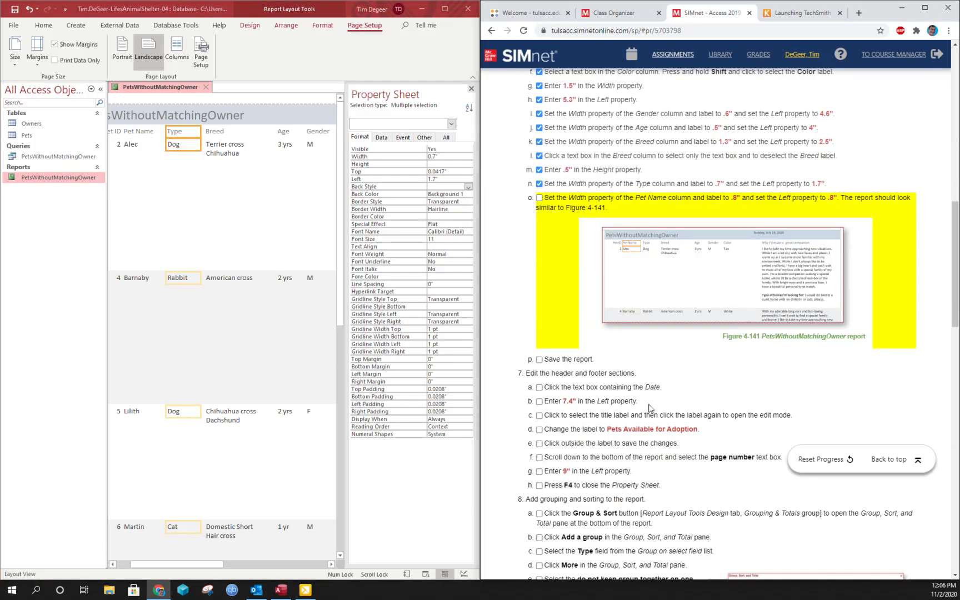
{"action": "left_click", "coordinate": [139, 134]}
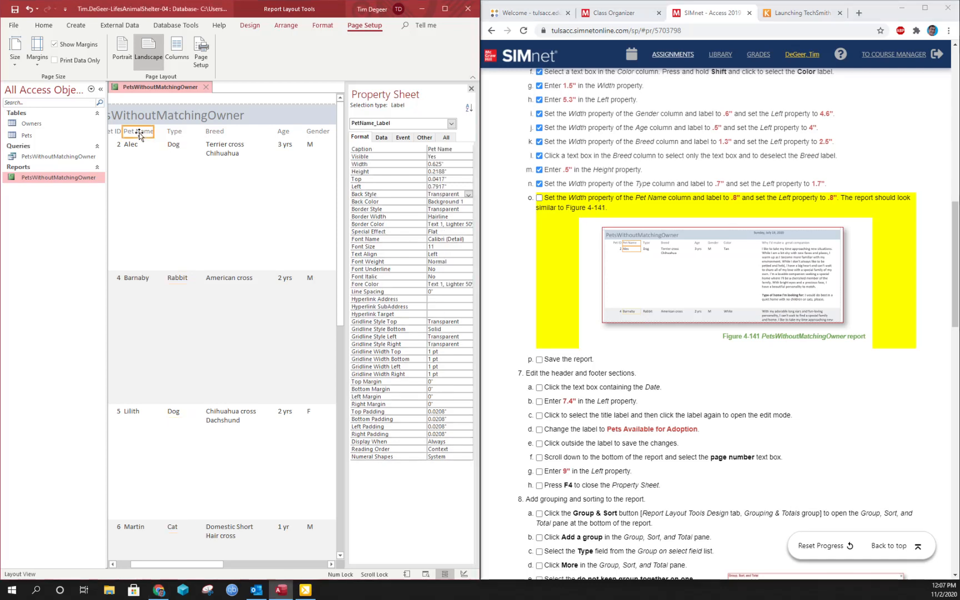
{"action": "left_click", "coordinate": [139, 146], "text": "shift"}
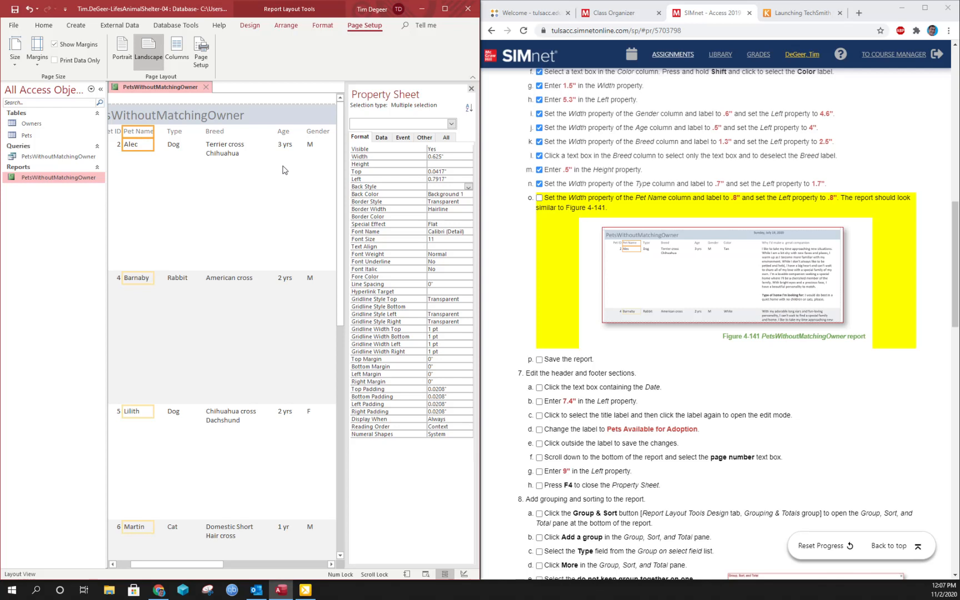
{"action": "left_click", "coordinate": [444, 158]}
{"action": "key", "text": "Return"}
- Set the Left property of the Pet Name column and label to 0.8" and maximize the database window to view the report
{"action": "left_click", "coordinate": [462, 178]}
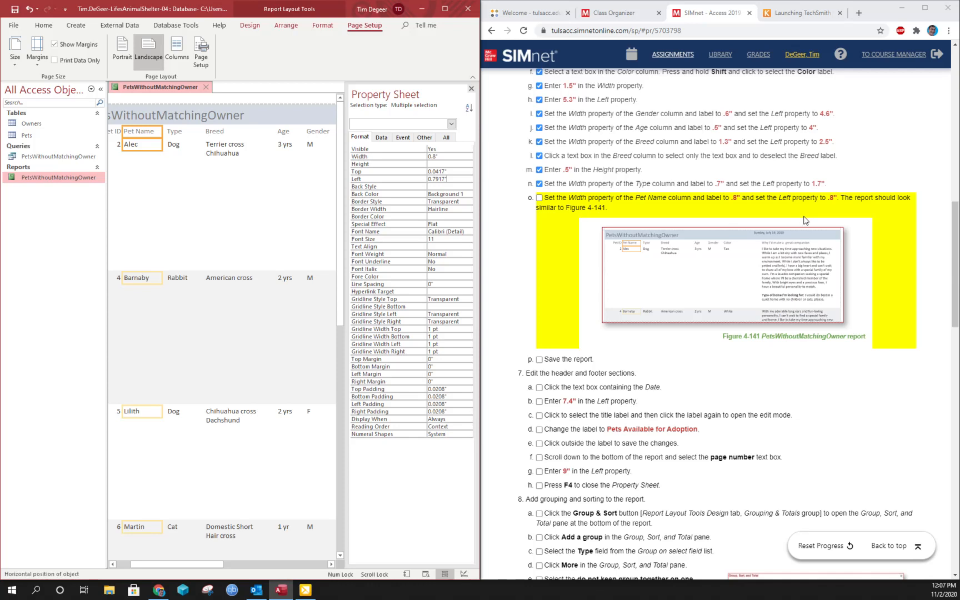
{"action": "key", "text": "BackSpace"}
{"action": "key", "text": "BackSpace"}
{"action": "key", "text": "BackSpace"}
{"action": "key", "text": "BackSpace"}
{"action": "type", "text": "8"}
{"action": "key", "text": "Return"}
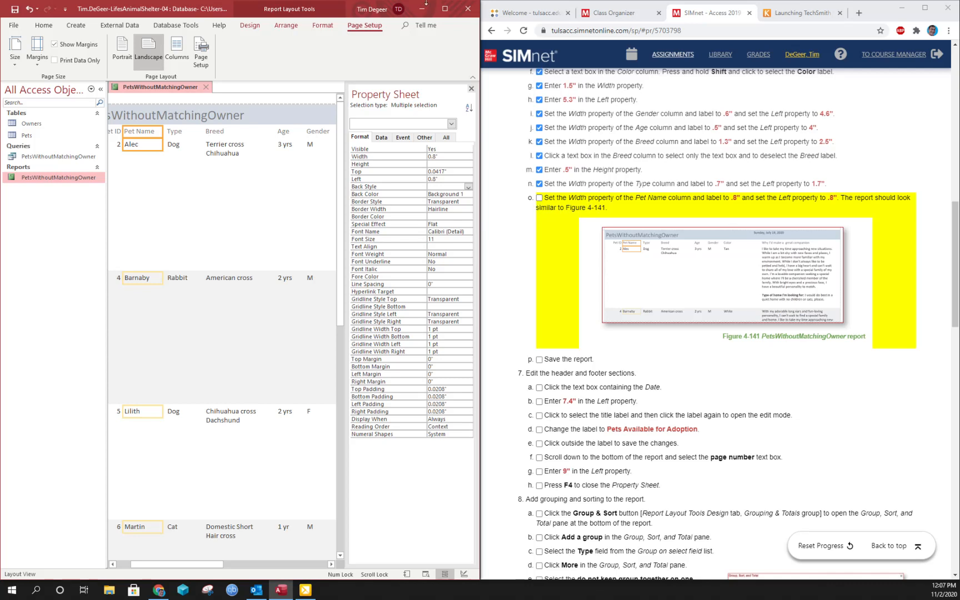
{"action": "left_click", "coordinate": [444, 9]}
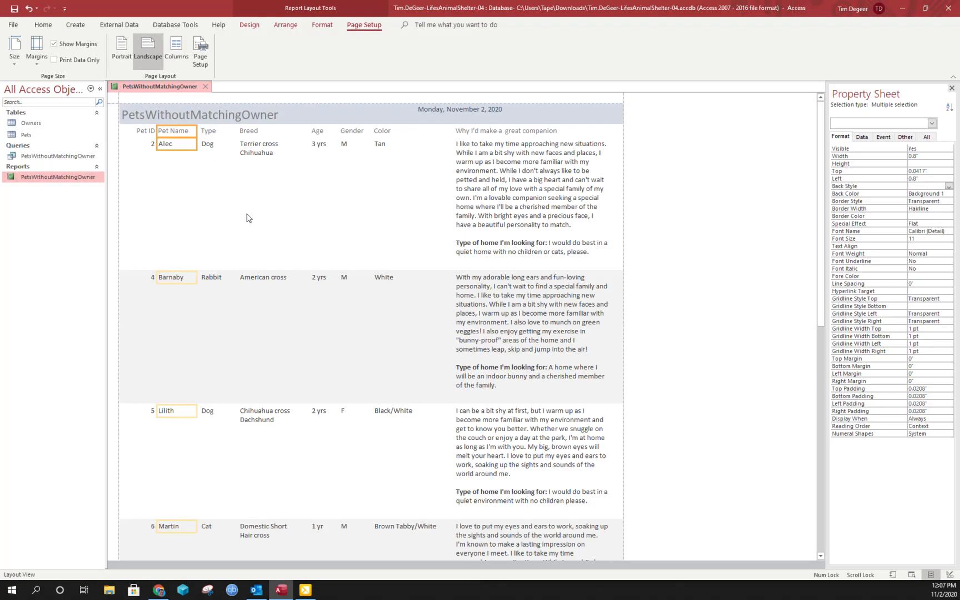
- Save the report with the database window beside the instructions, and mark instructions 6o and 6p as completed
{"action": "left_click_drag", "start_coordinate": [588, 5], "coordinate": [1, 267]}
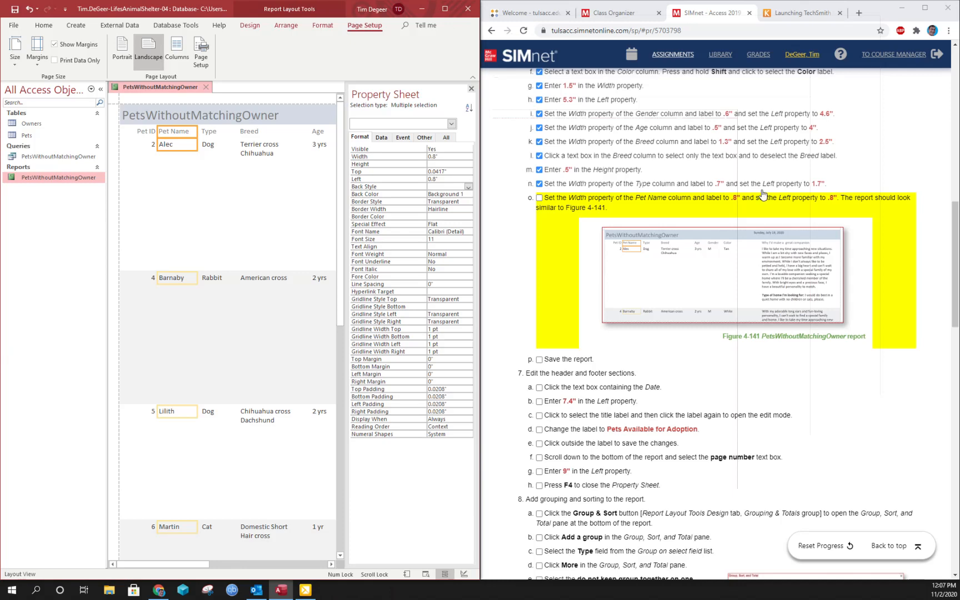
{"action": "left_click", "coordinate": [540, 199]}
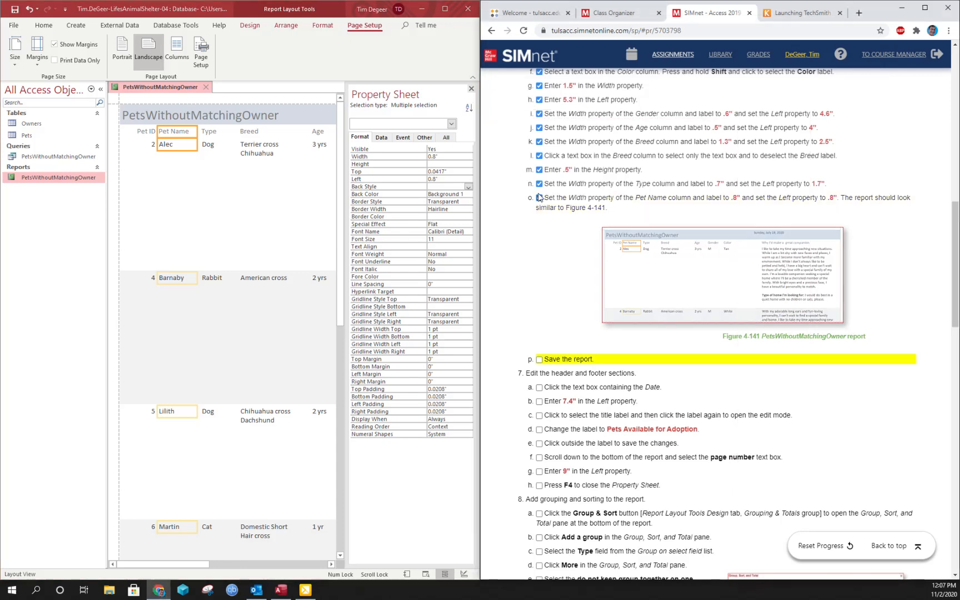
{"action": "left_click", "coordinate": [15, 9]}
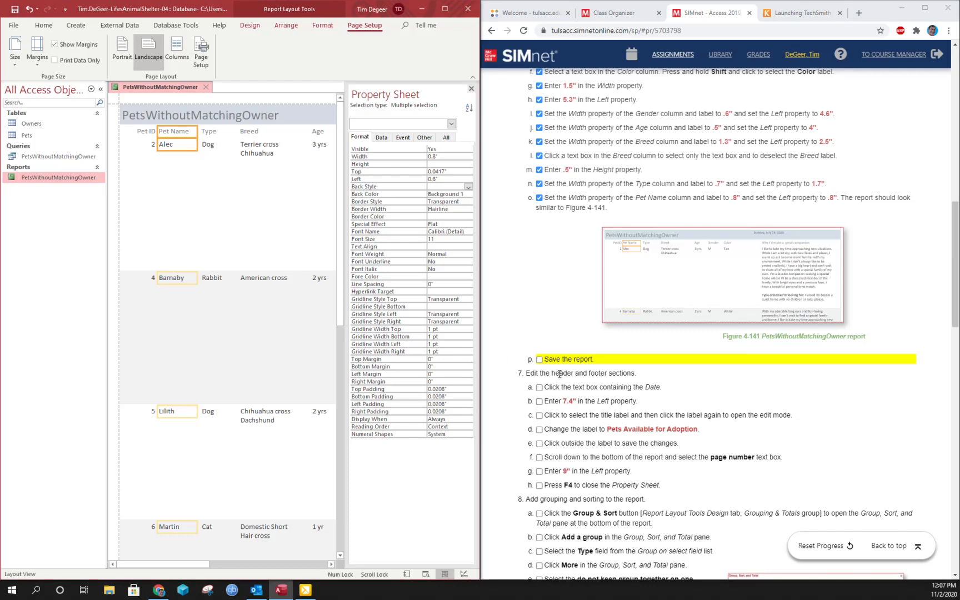
{"action": "left_click", "coordinate": [539, 359]}
{"action": "scroll", "coordinate": [645, 372], "scroll_direction": "down", "scroll_amount": 2}
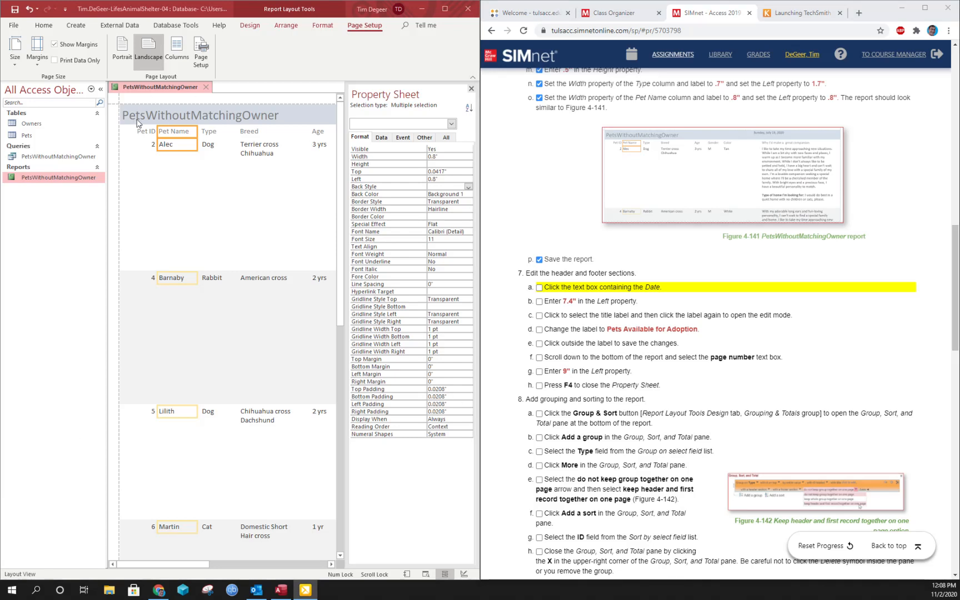
- Set the Left property of the date text box in the report header to 7.4" and mark instructions 7a and 7b as completed
{"action": "left_click", "coordinate": [332, 564]}
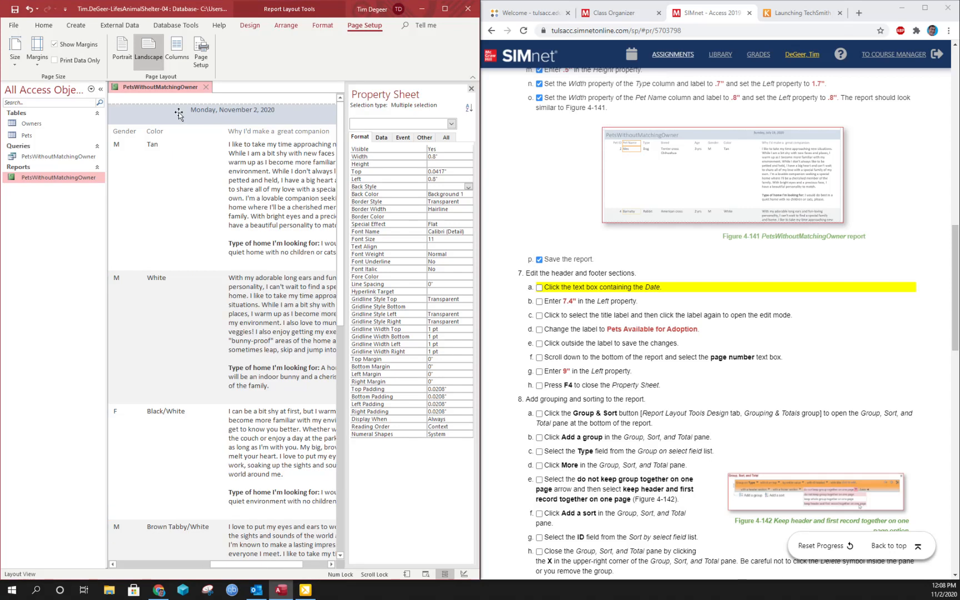
{"action": "left_click", "coordinate": [224, 112]}
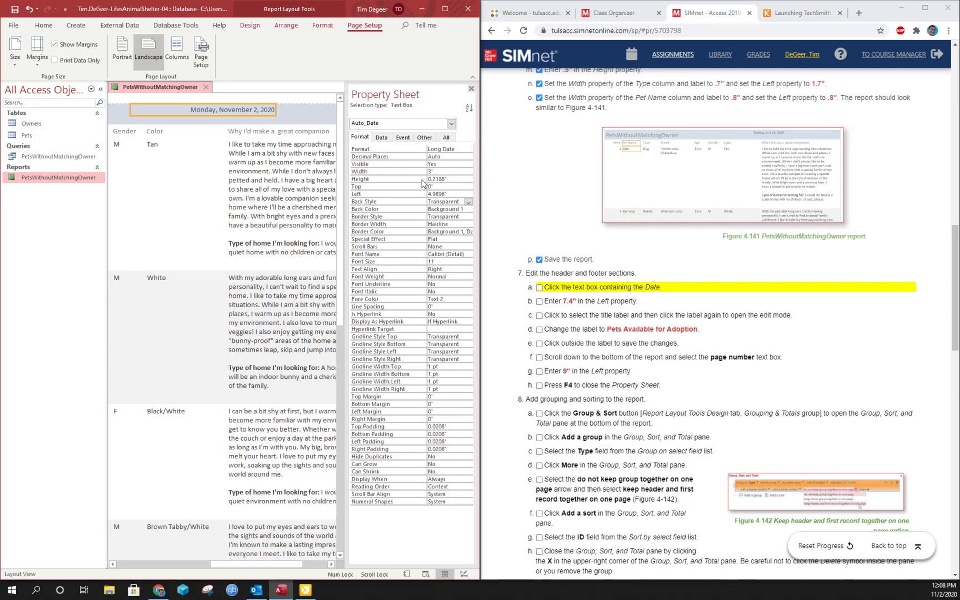
{"action": "left_click", "coordinate": [455, 195]}
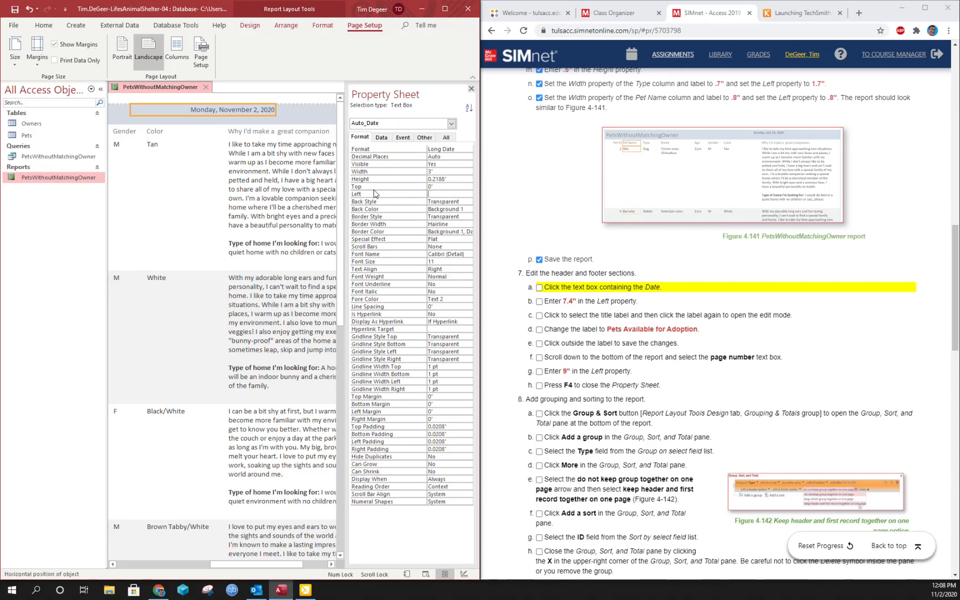
{"action": "type", "text": "7.4"}
{"action": "key", "text": "Return"}
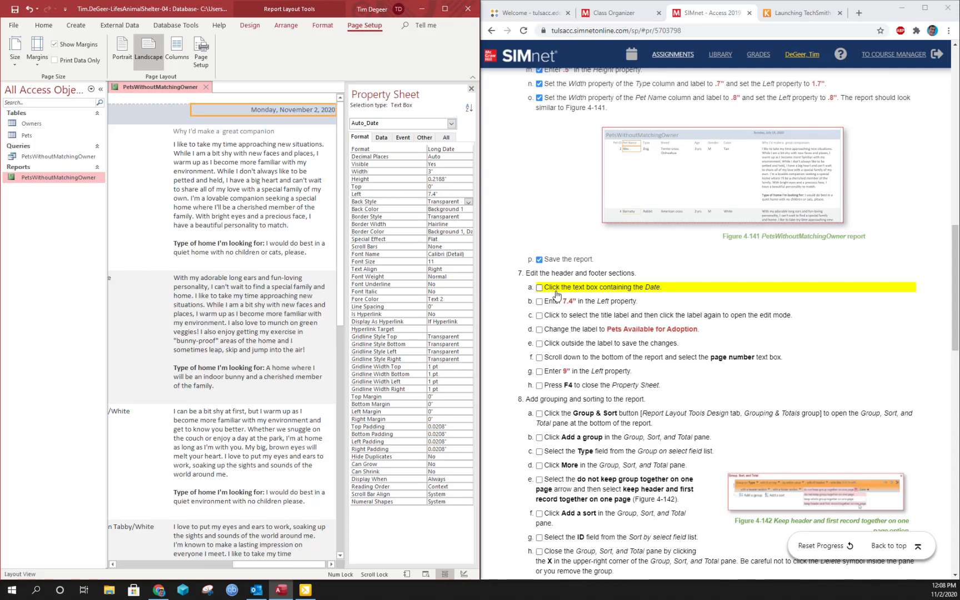
{"action": "left_click", "coordinate": [540, 288]}
{"action": "left_click", "coordinate": [539, 301]}
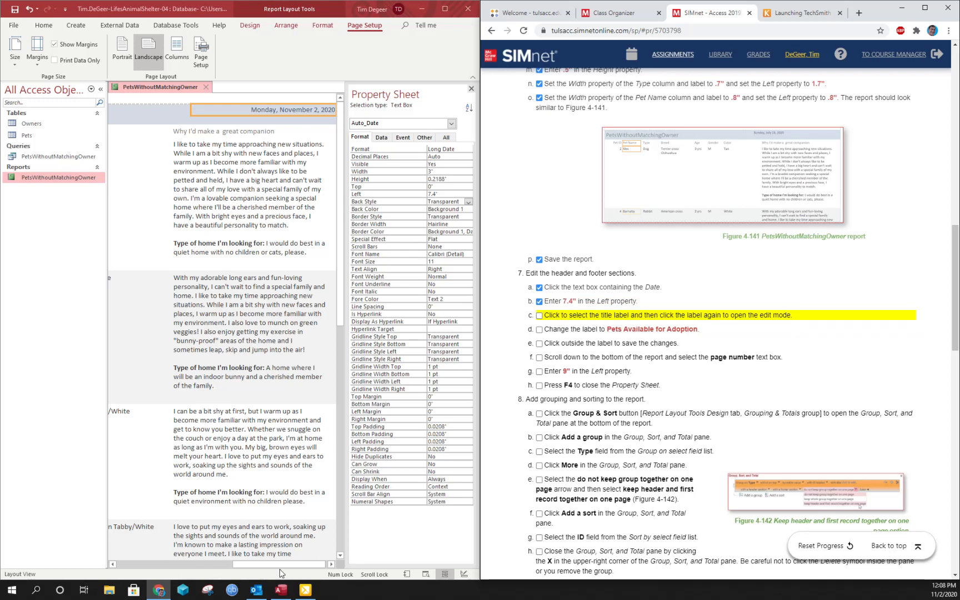
- Change the report's title label to "Pets Available for Adoption" and mark instructions 7c, 7d and 7e as completed
{"action": "left_click_drag", "start_coordinate": [284, 568], "coordinate": [167, 562]}
{"action": "left_click", "coordinate": [199, 117]}
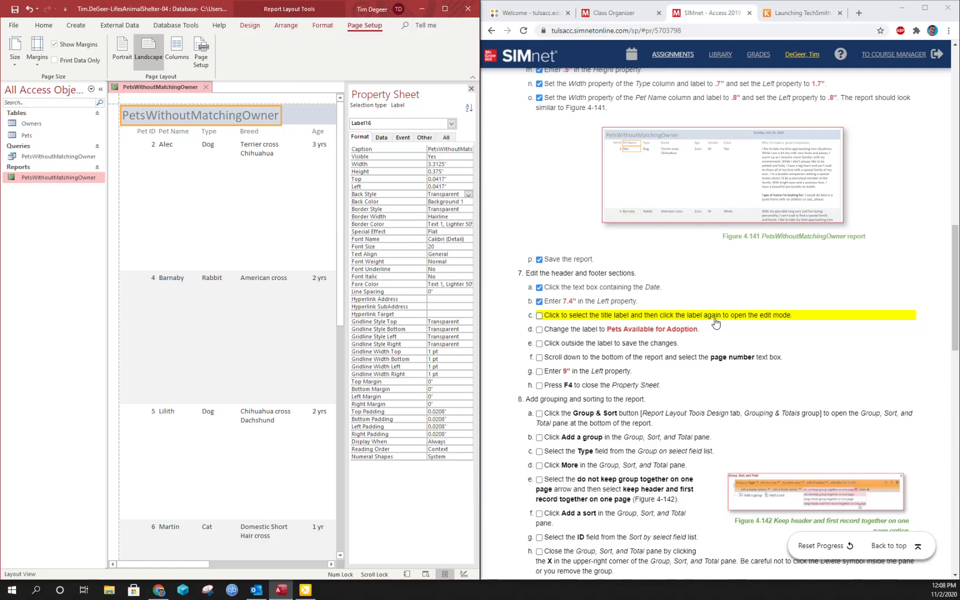
{"action": "left_click", "coordinate": [183, 116]}
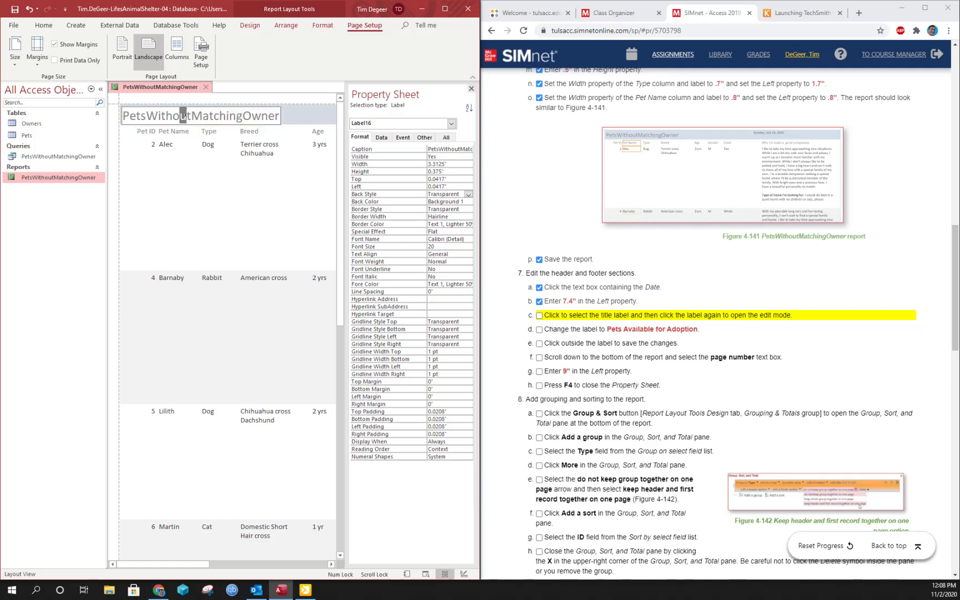
{"action": "double_click", "coordinate": [184, 115]}
{"action": "type", "text": "Pet"}
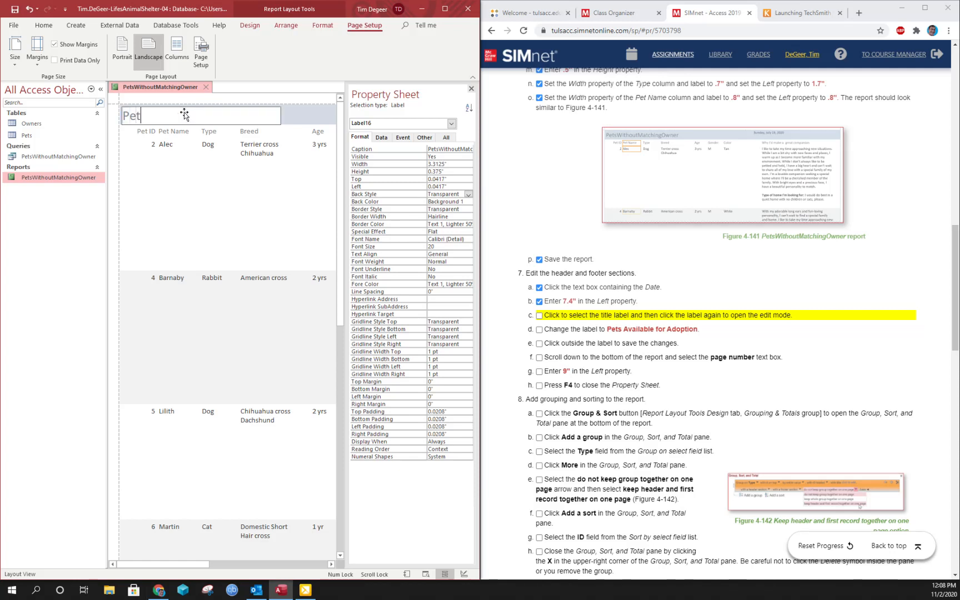
{"action": "type", "text": "s Available fo"}
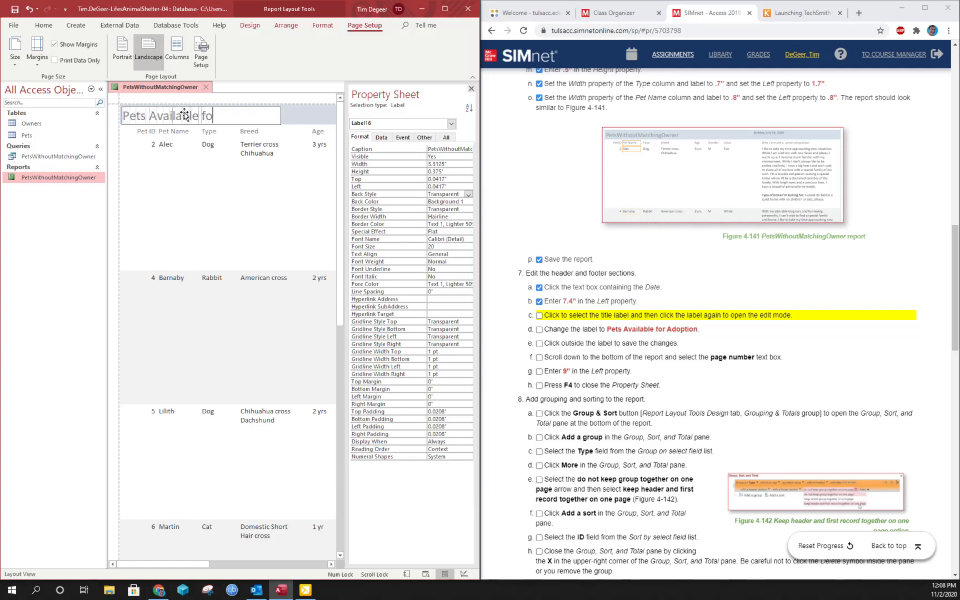
{"action": "type", "text": "r Adoption"}
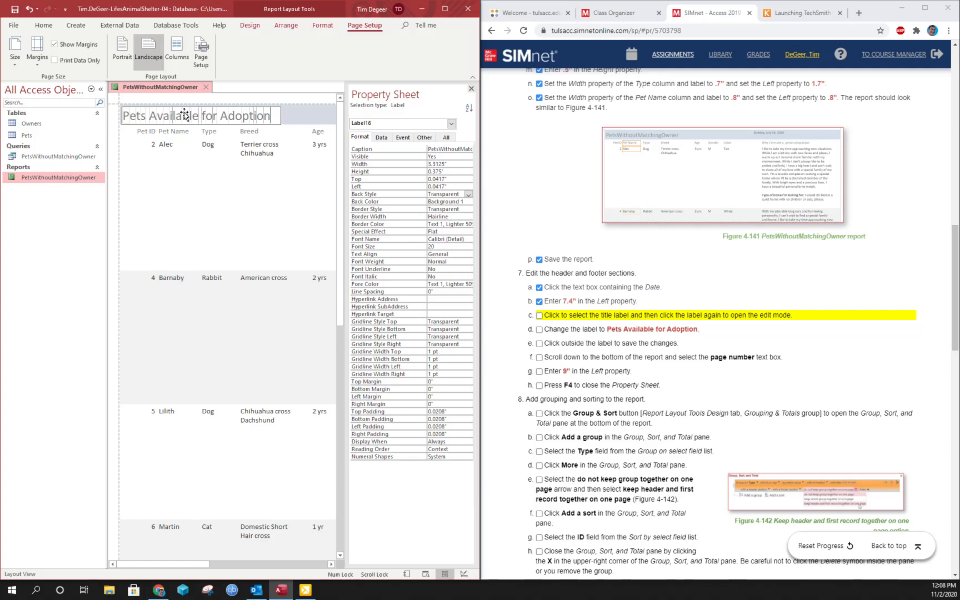
{"action": "left_click", "coordinate": [539, 315]}
{"action": "left_click", "coordinate": [539, 329]}
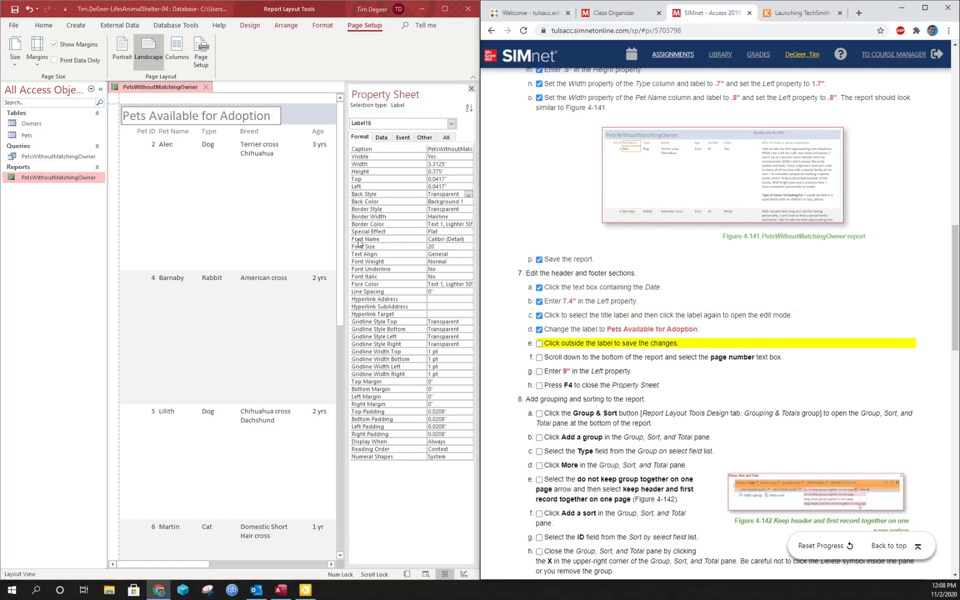
{"action": "left_click", "coordinate": [214, 175]}
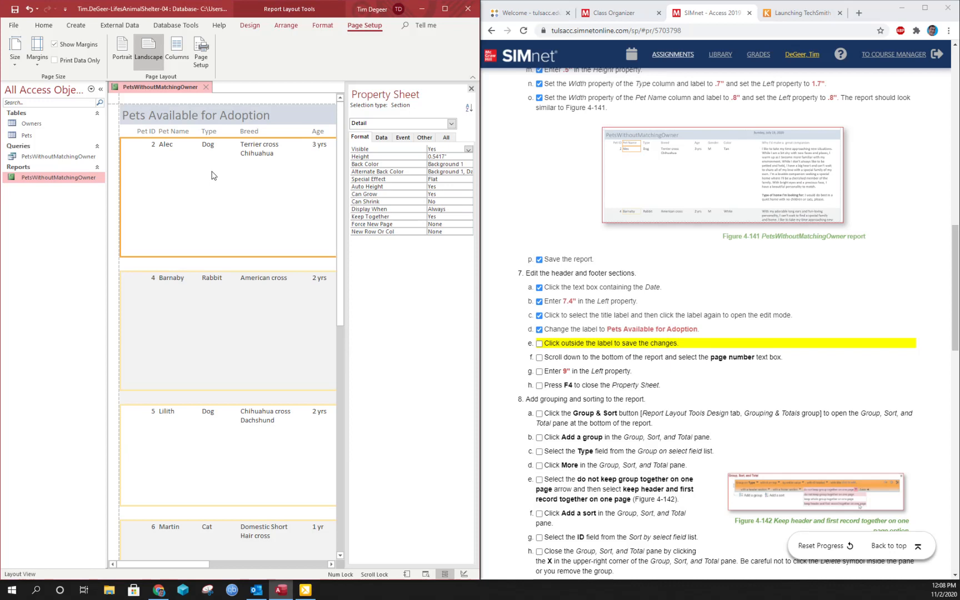
{"action": "left_click", "coordinate": [539, 344]}
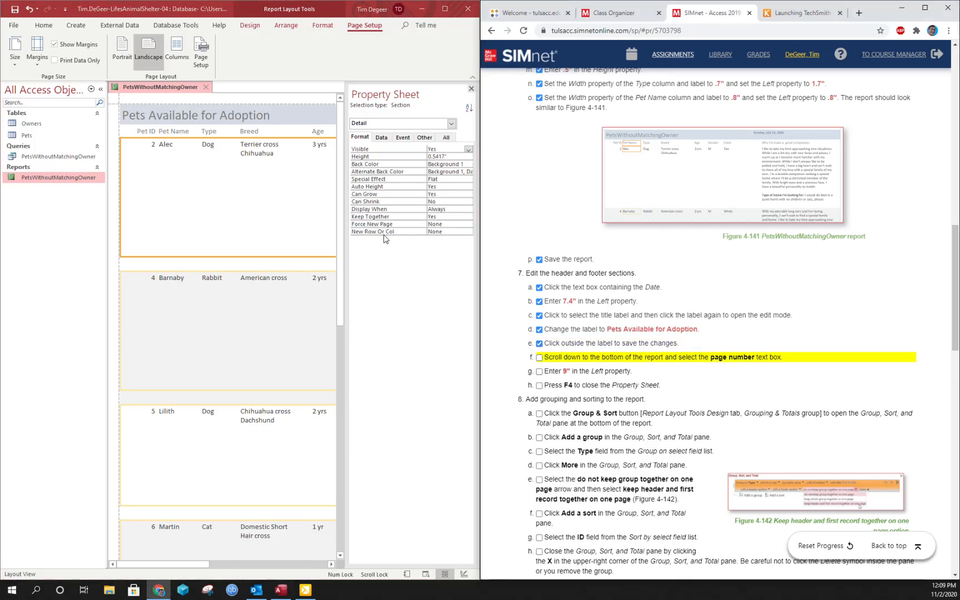
- Set the Left property of the page number text box at the report's end to 9" and mark instructions 7f and 7g as completed
{"action": "left_click_drag", "start_coordinate": [341, 270], "coordinate": [336, 552]}
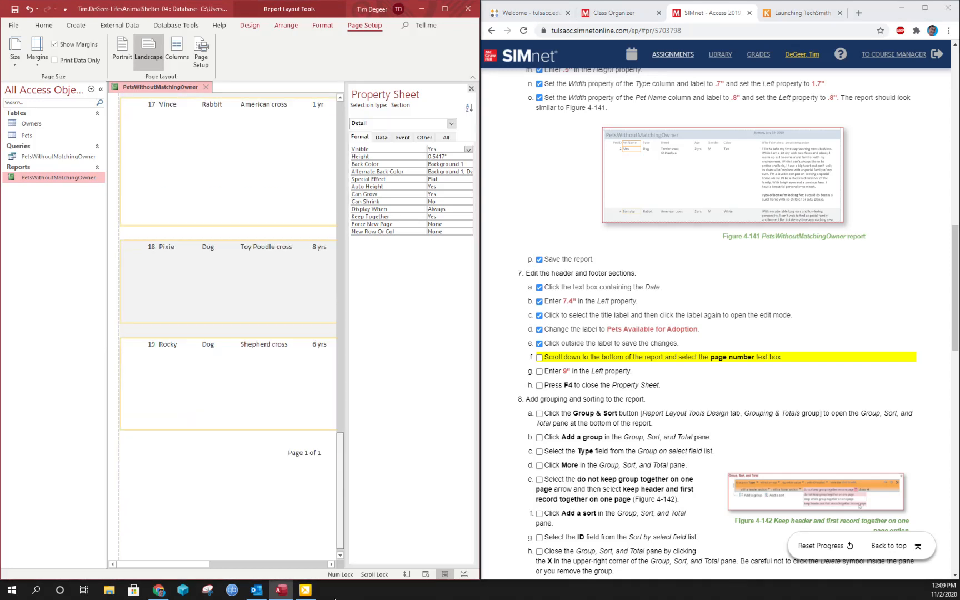
{"action": "left_click", "coordinate": [310, 454]}
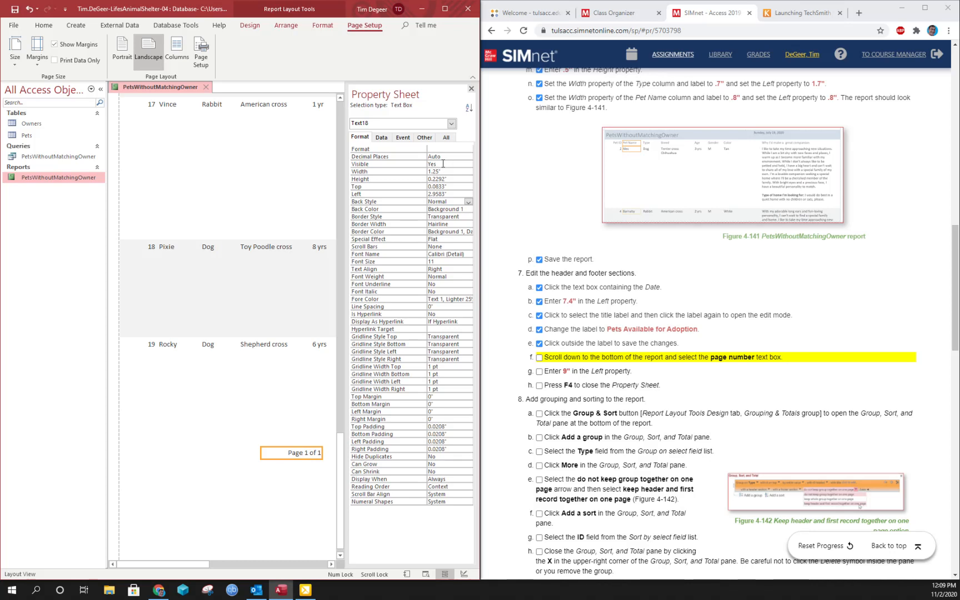
{"action": "left_click", "coordinate": [457, 194]}
{"action": "key", "text": "BackSpace"}
{"action": "key", "text": "BackSpace"}
{"action": "key", "text": "BackSpace"}
{"action": "key", "text": "BackSpace"}
{"action": "key", "text": "BackSpace"}
{"action": "type", "text": "9"}
{"action": "key", "text": "Return"}
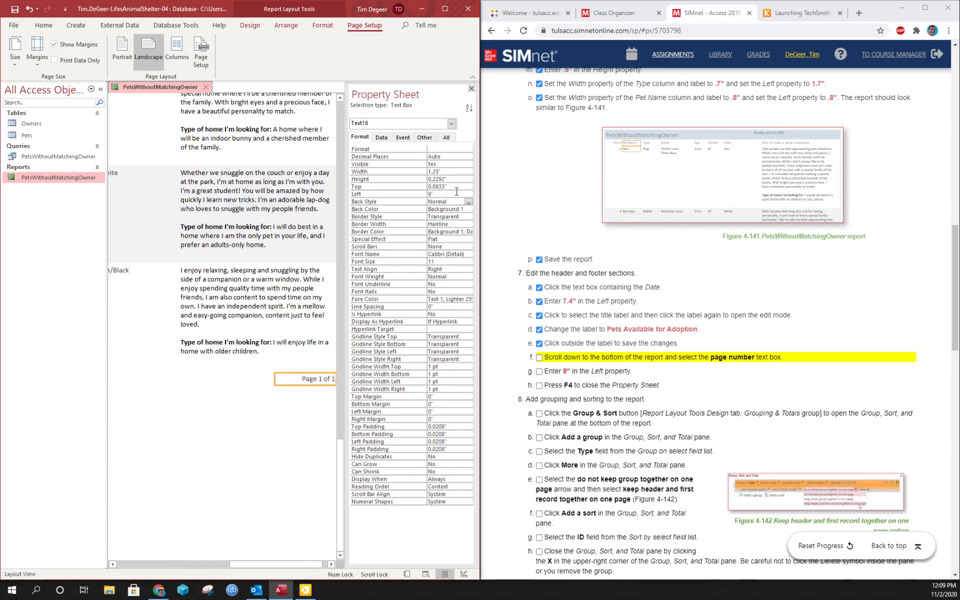
{"action": "left_click", "coordinate": [539, 358]}
{"action": "left_click", "coordinate": [539, 370]}
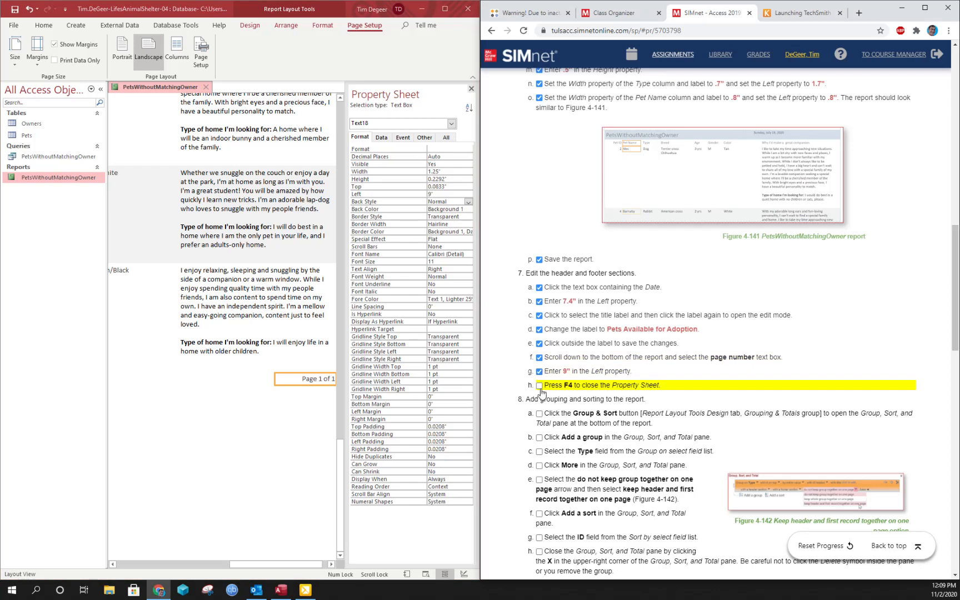
- Close the Property Sheet and mark instruction 7h as completed
{"action": "left_click", "coordinate": [272, 401]}
{"action": "key", "text": "F4"}
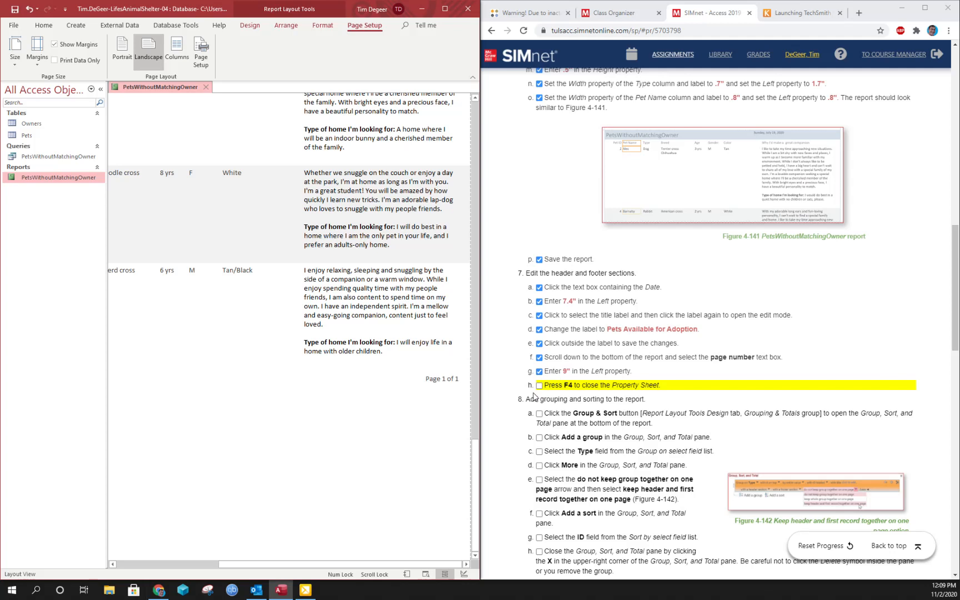
{"action": "left_click", "coordinate": [540, 386]}
- Add a group on the Type field to the report and mark instructions 8a and 8b as completed
{"action": "scroll", "coordinate": [550, 378], "scroll_direction": "down", "scroll_amount": 3}
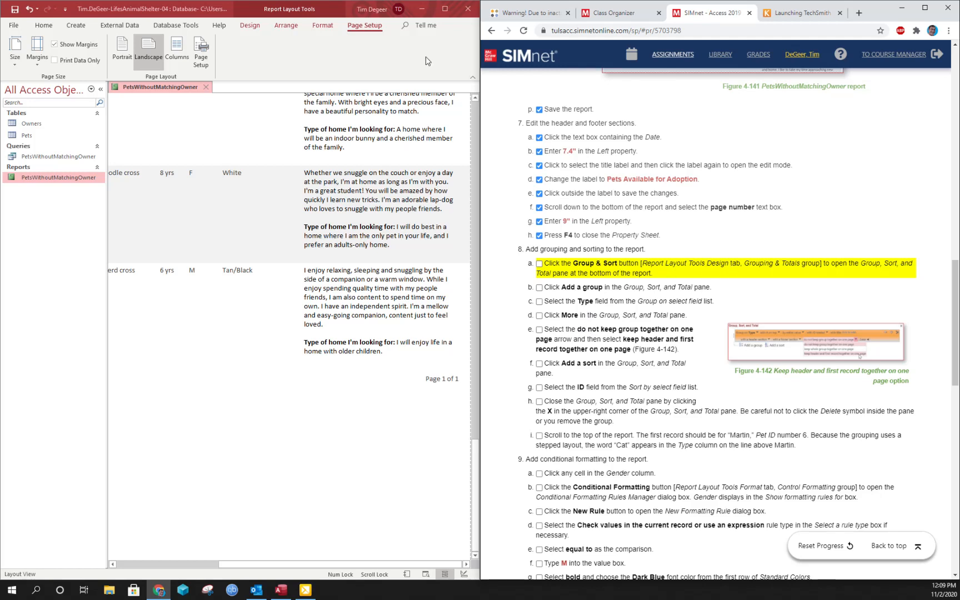
{"action": "left_click", "coordinate": [280, 9]}
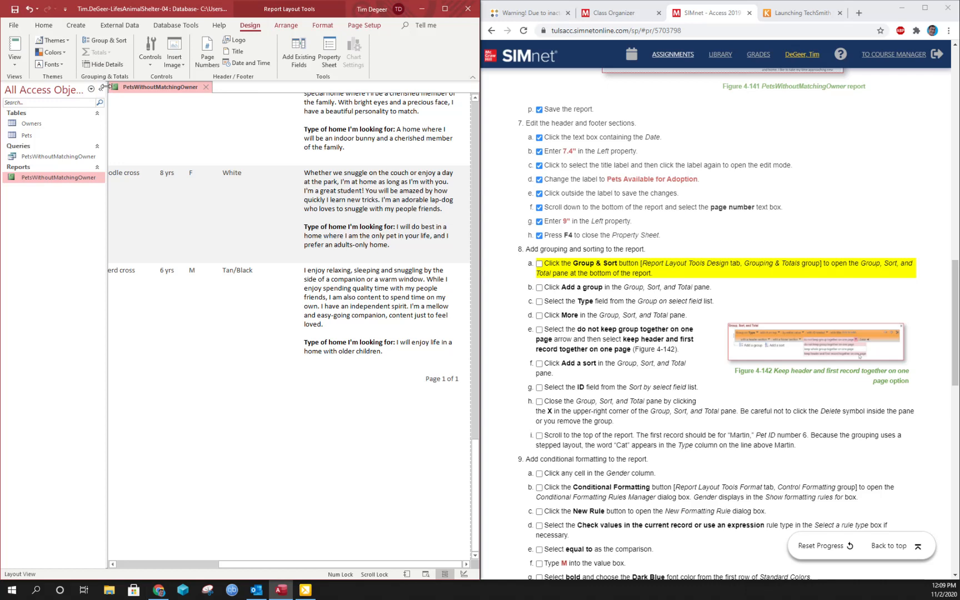
{"action": "left_click", "coordinate": [118, 45]}
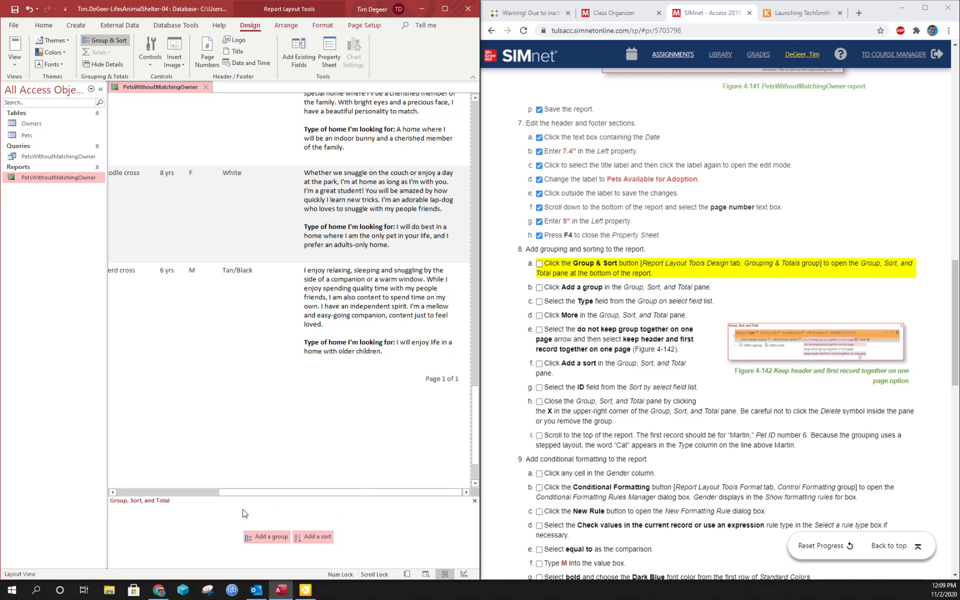
{"action": "left_click", "coordinate": [543, 265]}
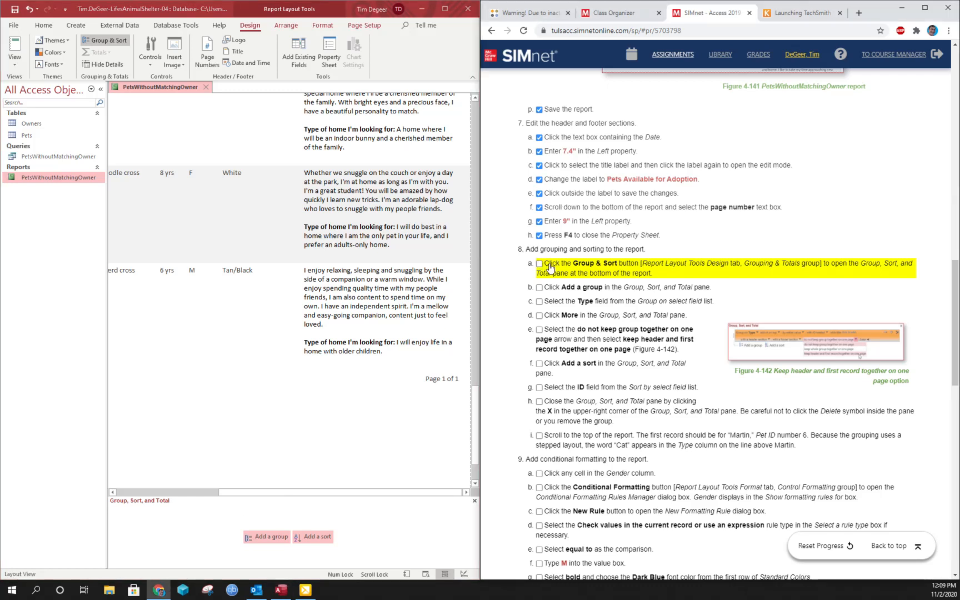
{"action": "left_click", "coordinate": [540, 264]}
{"action": "left_click", "coordinate": [266, 537]}
{"action": "left_click", "coordinate": [539, 287]}
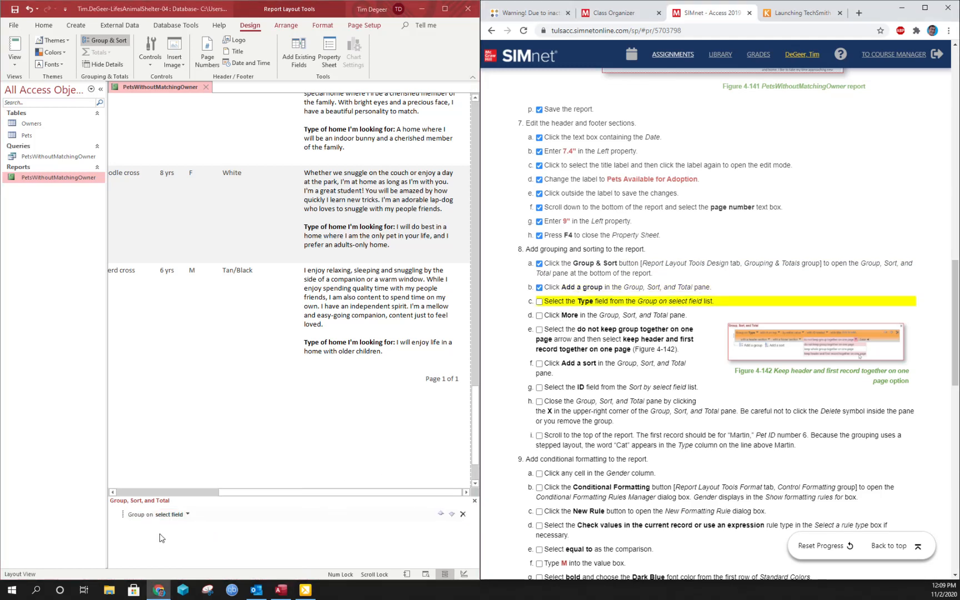
{"action": "left_click", "coordinate": [188, 515]}
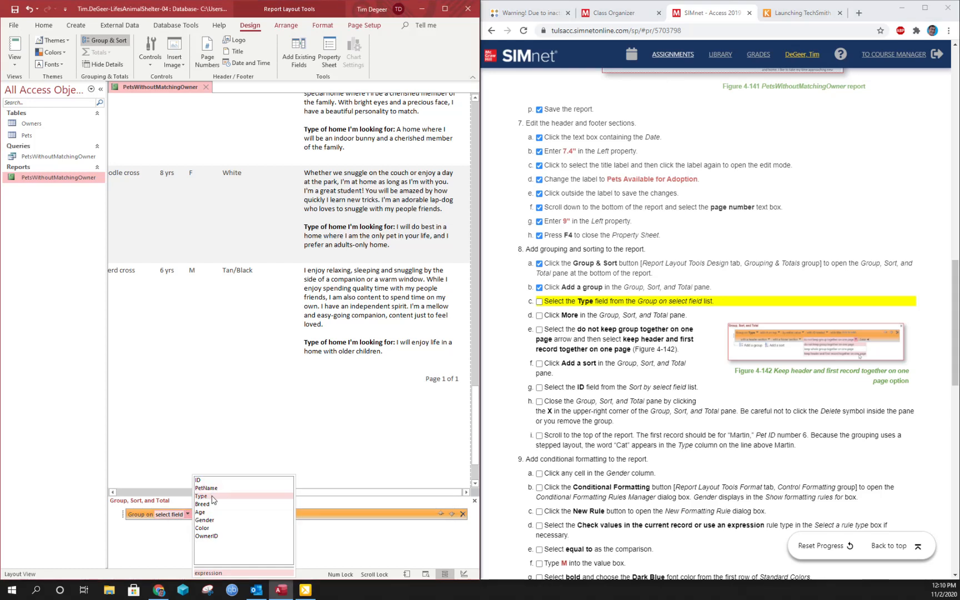
{"action": "left_click", "coordinate": [212, 497]}
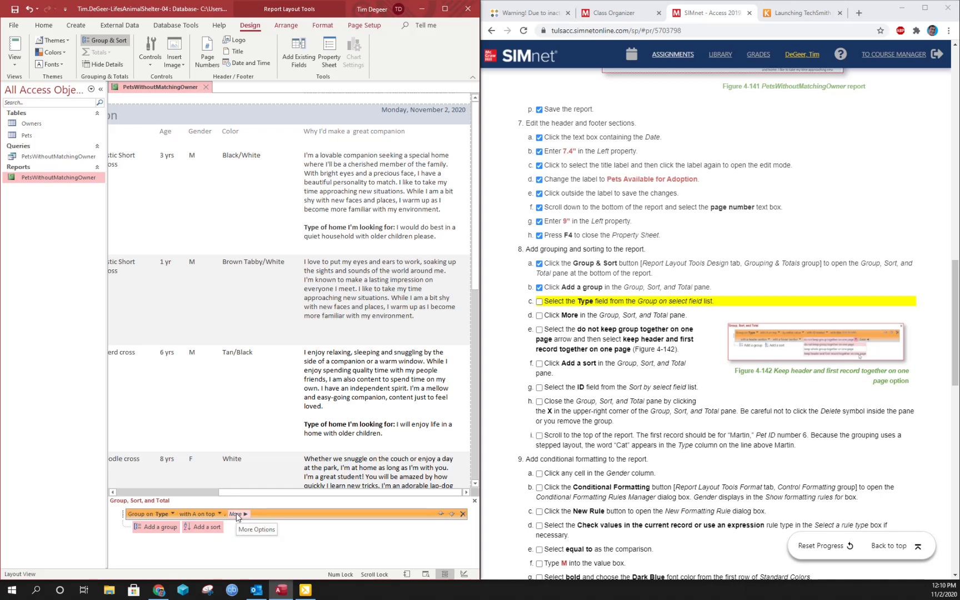
- Set the Type group to keep header and first record together on one page, and mark instructions 8c, 8d and 8e as completed
{"action": "left_click", "coordinate": [236, 515]}
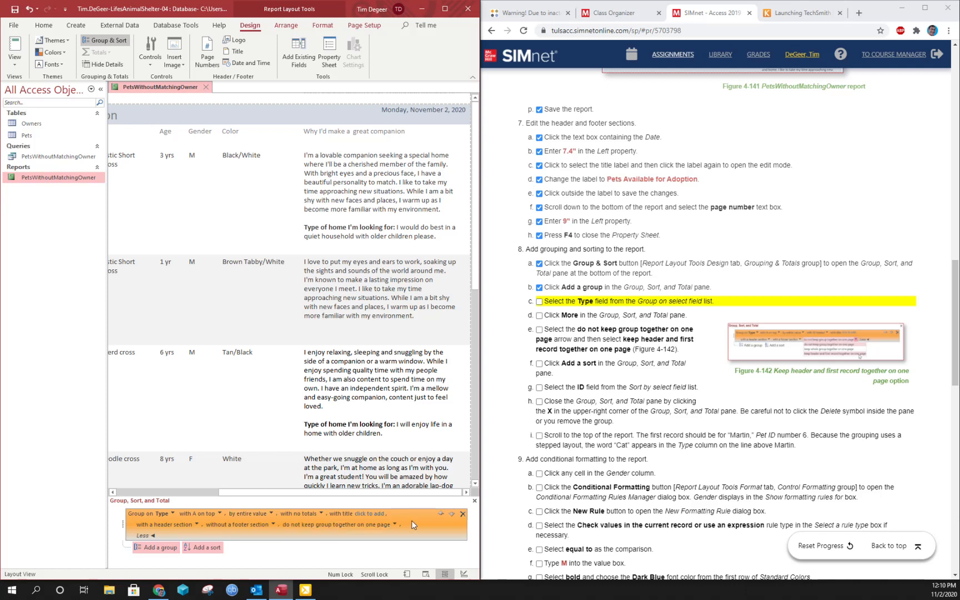
{"action": "left_click", "coordinate": [395, 524]}
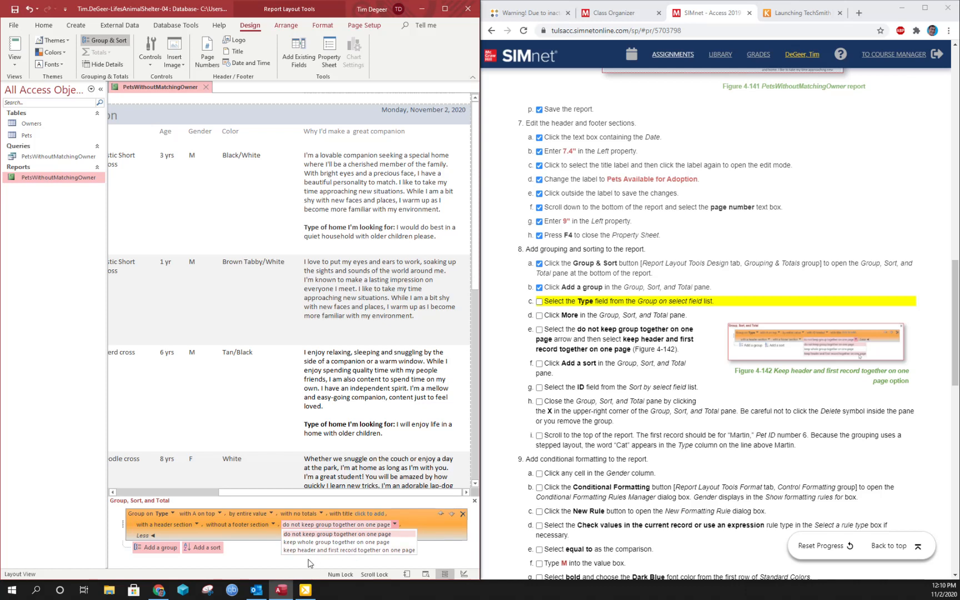
{"action": "left_click", "coordinate": [345, 550]}
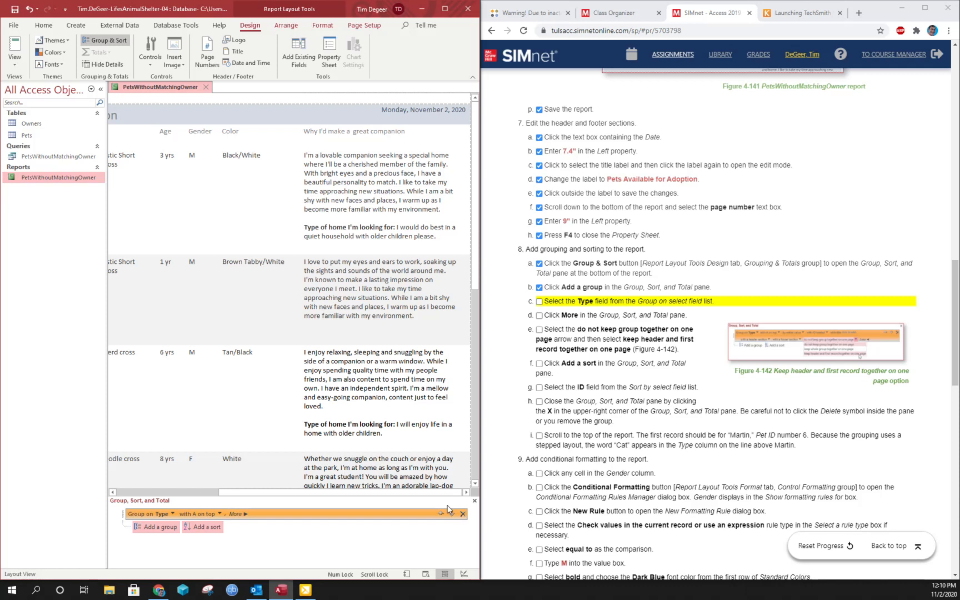
{"action": "left_click", "coordinate": [539, 302]}
{"action": "left_click", "coordinate": [539, 315]}
{"action": "left_click", "coordinate": [539, 329]}
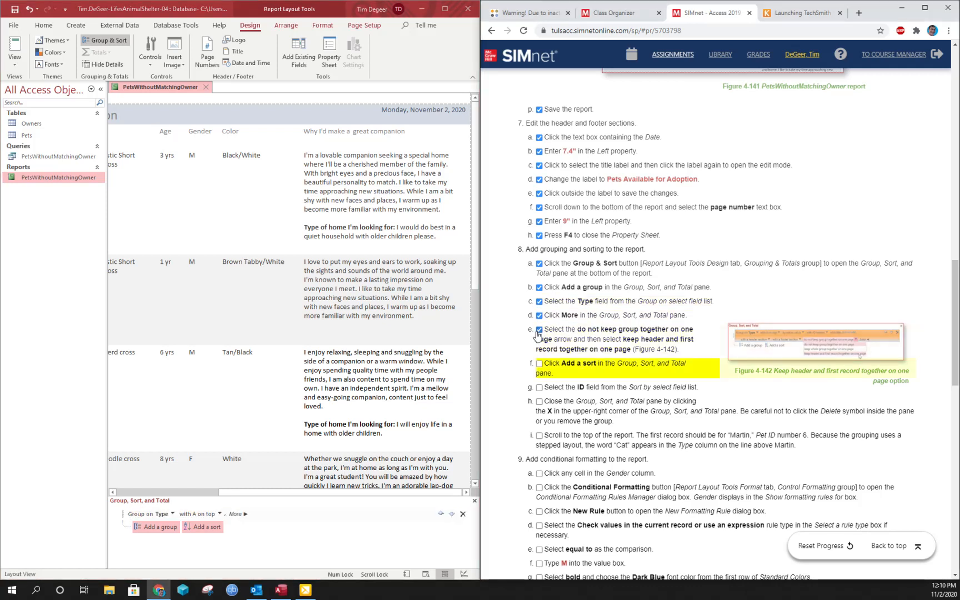
- Add a sort by the ID field within the Type group
{"action": "left_click", "coordinate": [216, 532]}
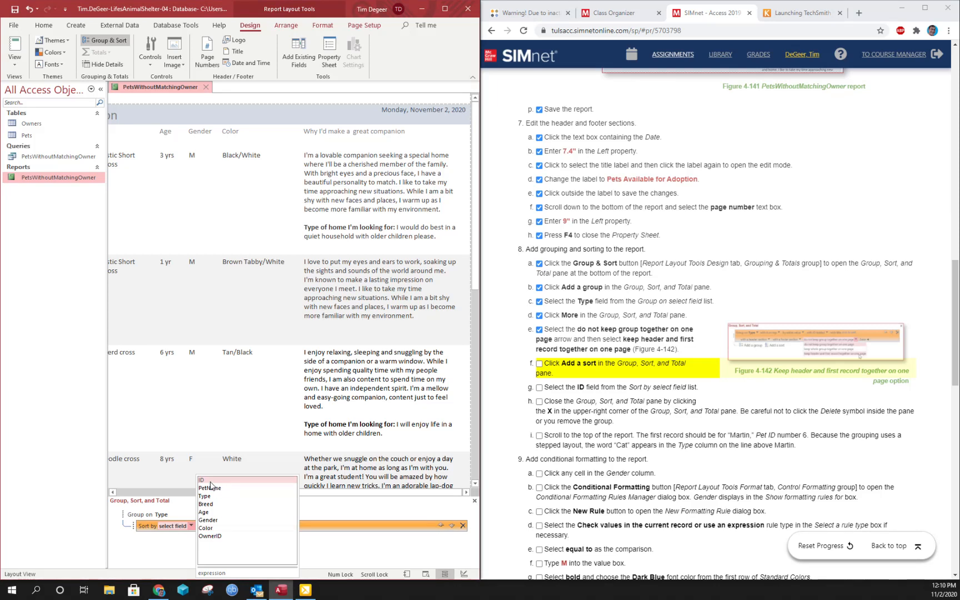
{"action": "left_click", "coordinate": [210, 482]}
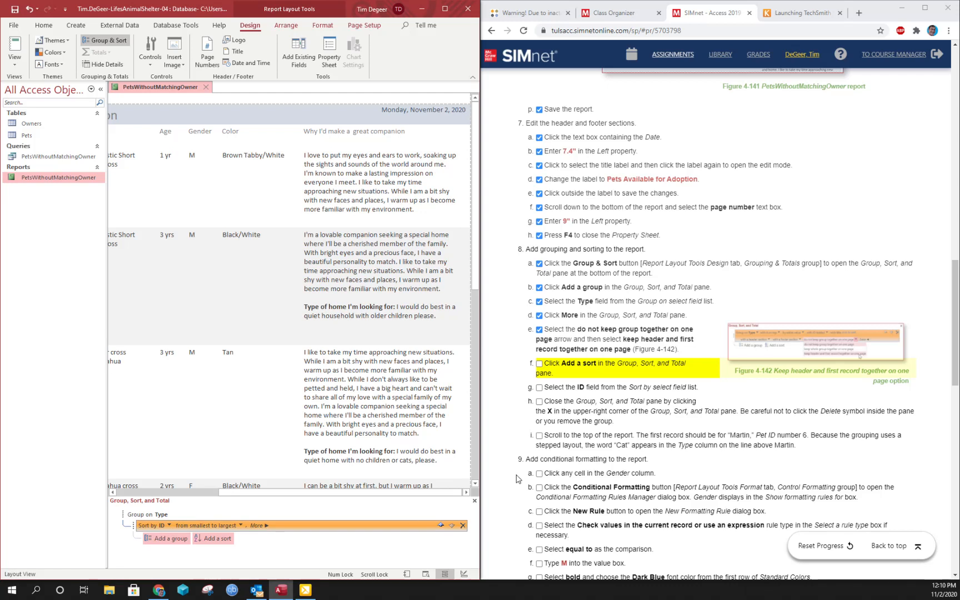
- Close the Group, Sort, and Total pane and mark instructions 8f, 8g and 8h as completed
{"action": "left_click", "coordinate": [539, 364]}
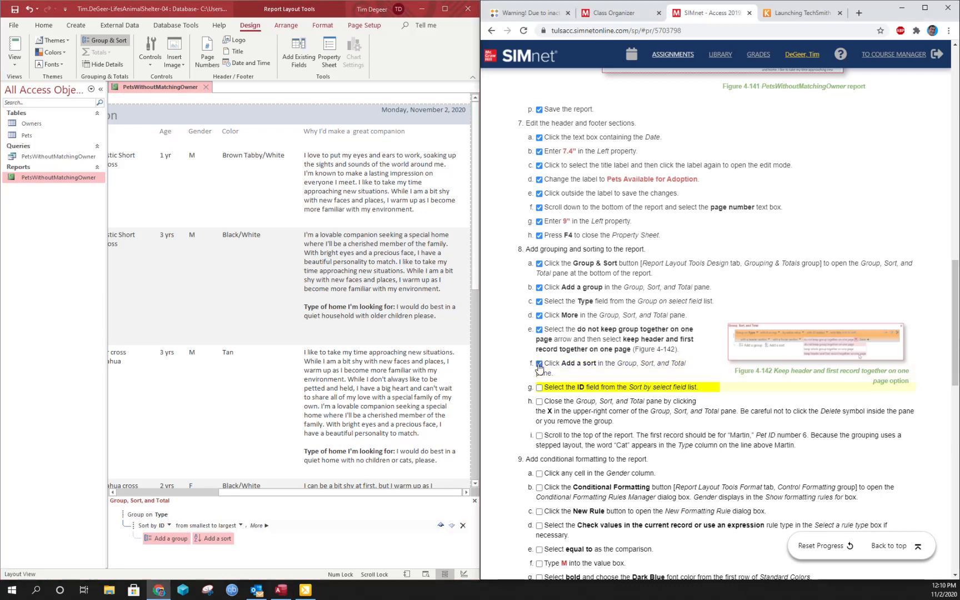
{"action": "left_click", "coordinate": [539, 388]}
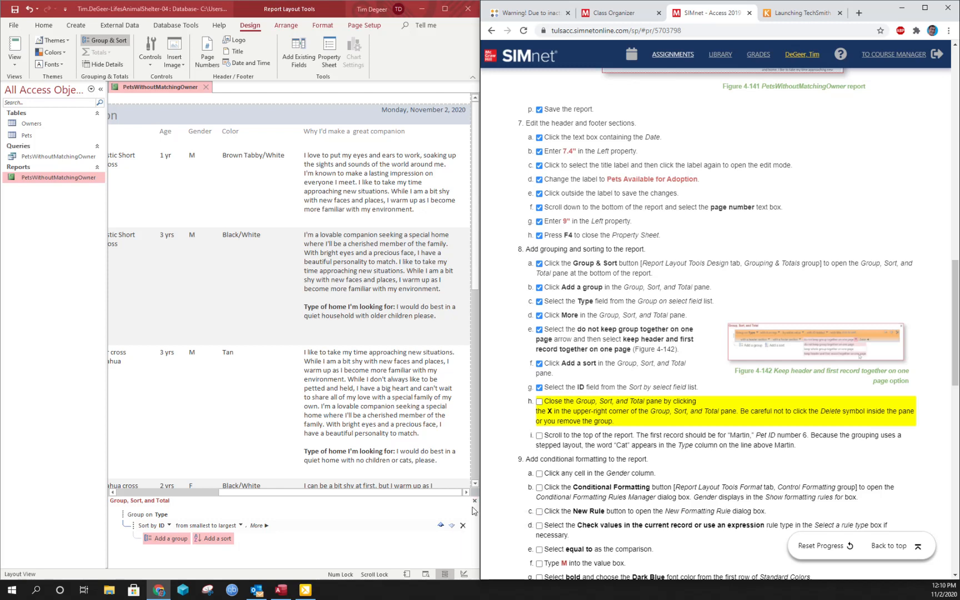
{"action": "left_click", "coordinate": [475, 501]}
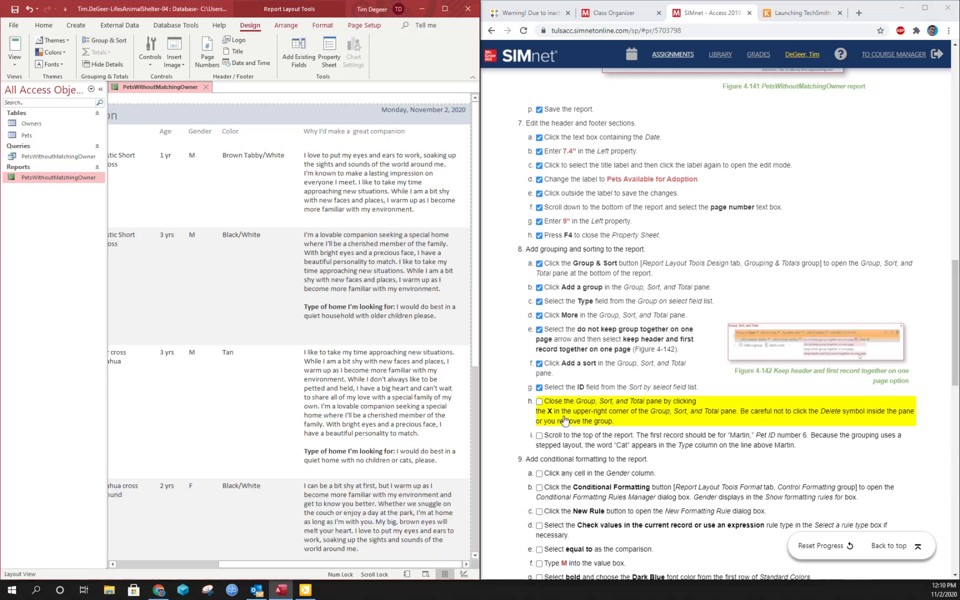
{"action": "left_click", "coordinate": [539, 402]}
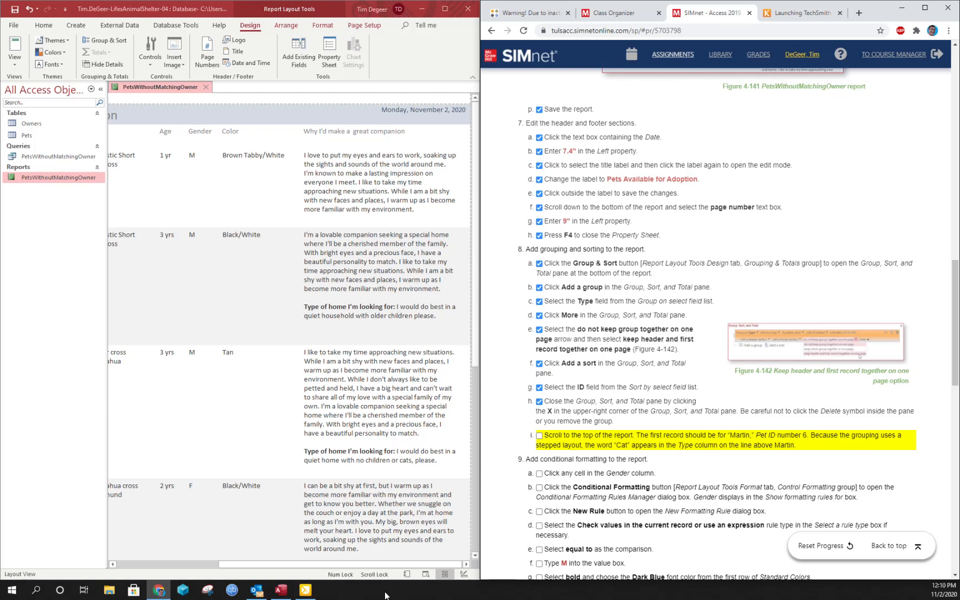
- Check the first record and Type grouping at the start of the report and mark instruction 8i as completed
{"action": "left_click_drag", "start_coordinate": [366, 566], "coordinate": [264, 565]}
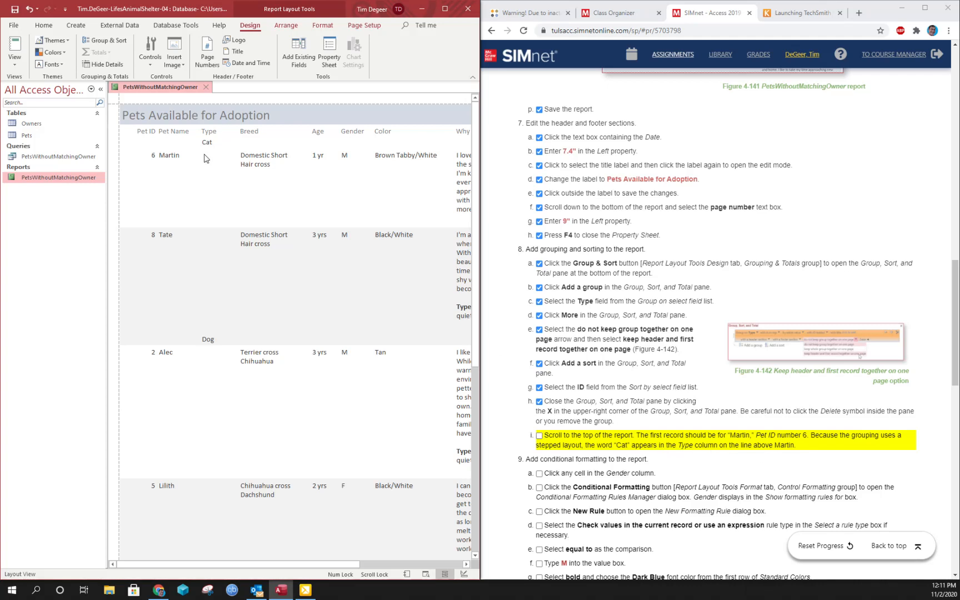
{"action": "scroll", "coordinate": [207, 336], "scroll_direction": "down", "scroll_amount": 10}
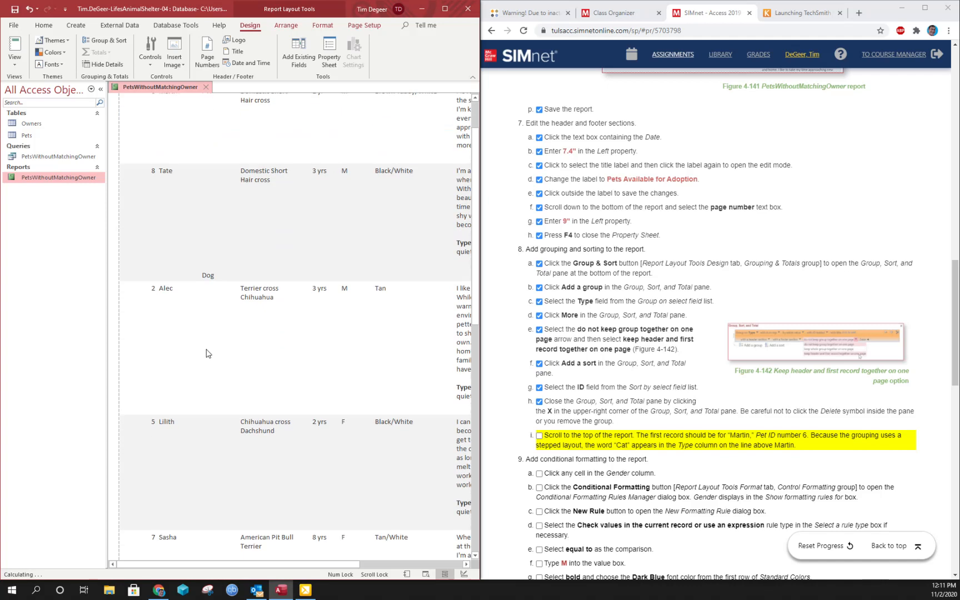
{"action": "scroll", "coordinate": [209, 357], "scroll_direction": "up", "scroll_amount": 10}
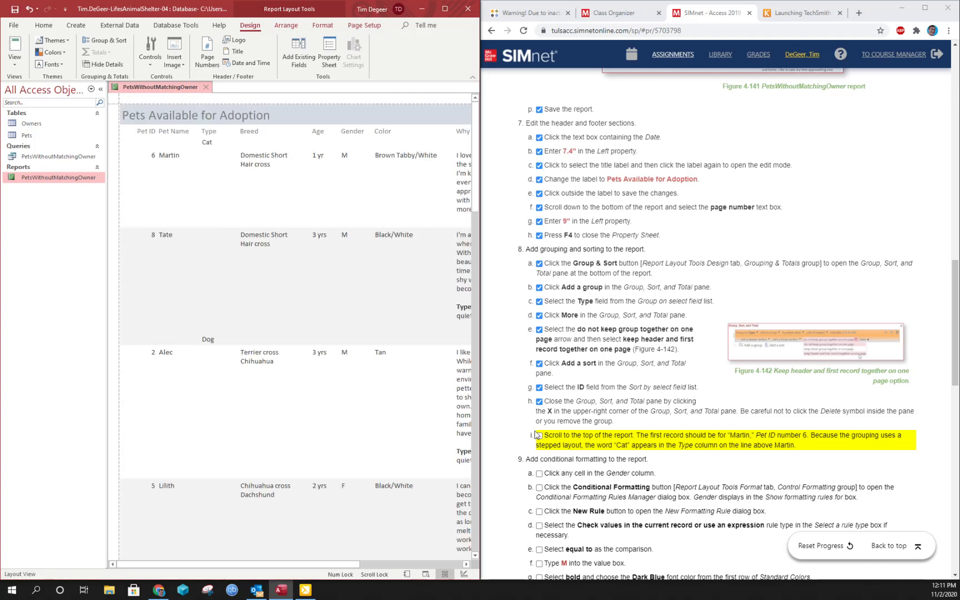
{"action": "left_click", "coordinate": [539, 435]}
- Start a new conditional formatting rule for the Gender column and mark instructions 9a, 9b and 9c as completed
{"action": "scroll", "coordinate": [578, 435], "scroll_direction": "down", "scroll_amount": 2}
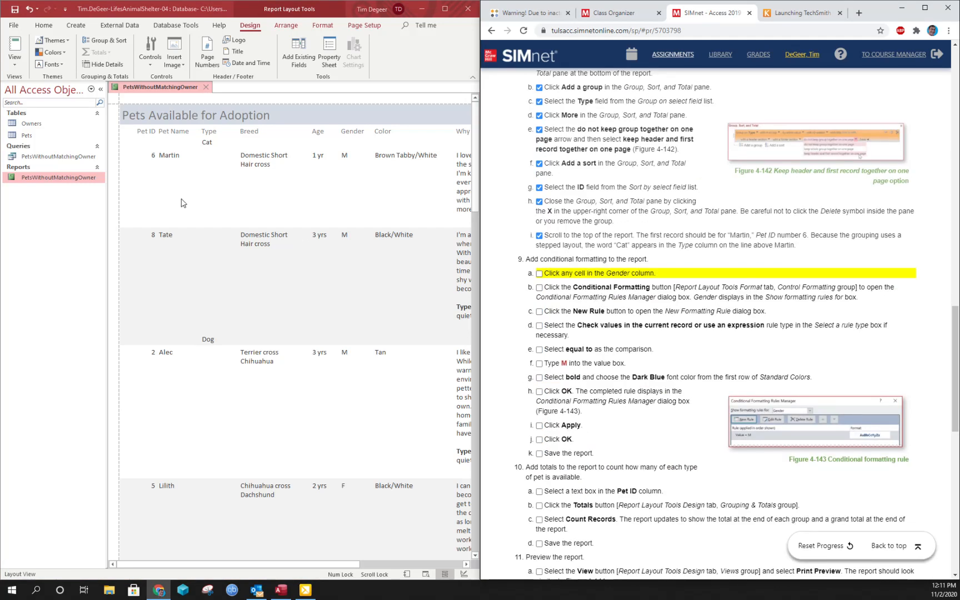
{"action": "left_click", "coordinate": [350, 156]}
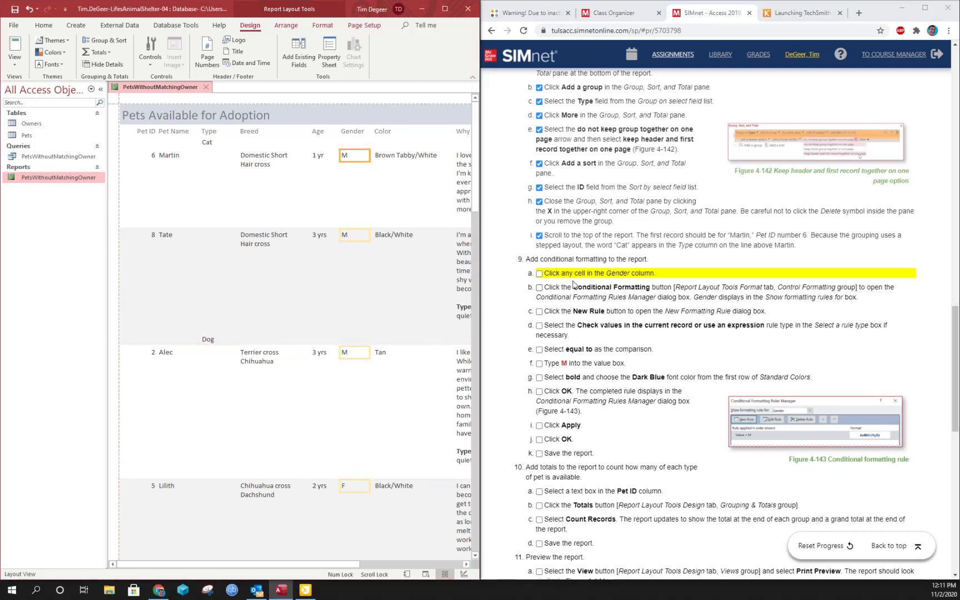
{"action": "left_click", "coordinate": [539, 274]}
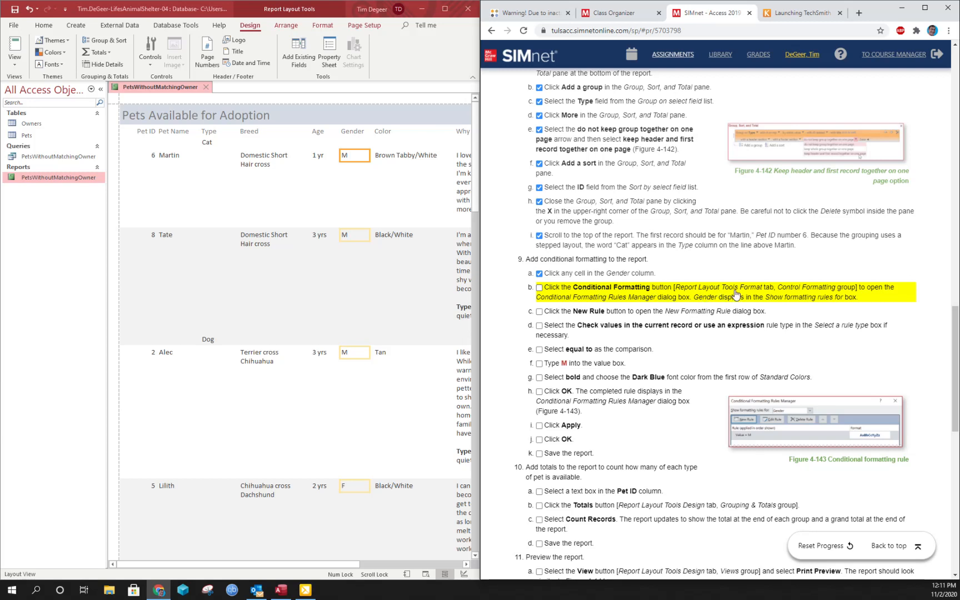
{"action": "left_click", "coordinate": [326, 25]}
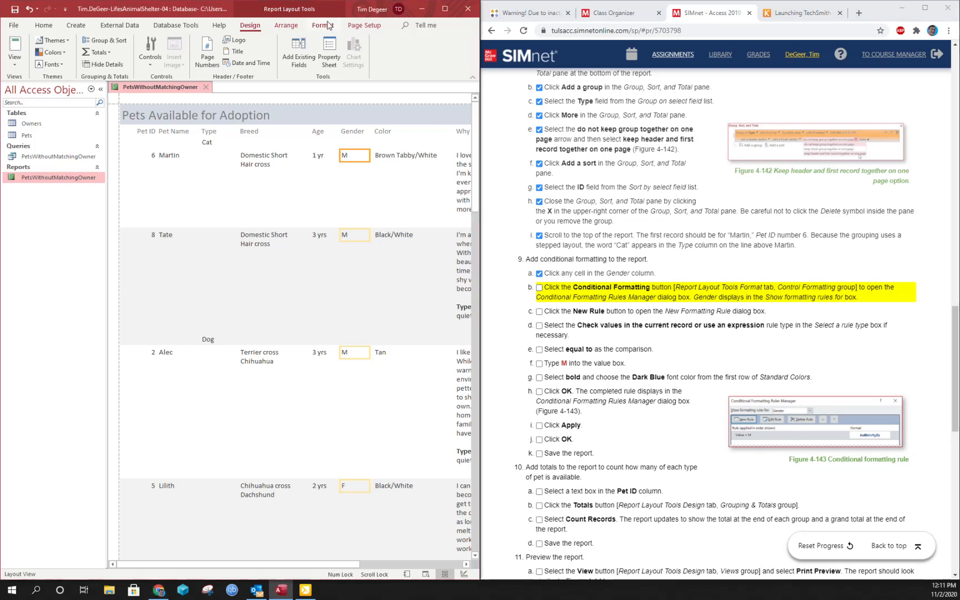
{"action": "left_click", "coordinate": [323, 26]}
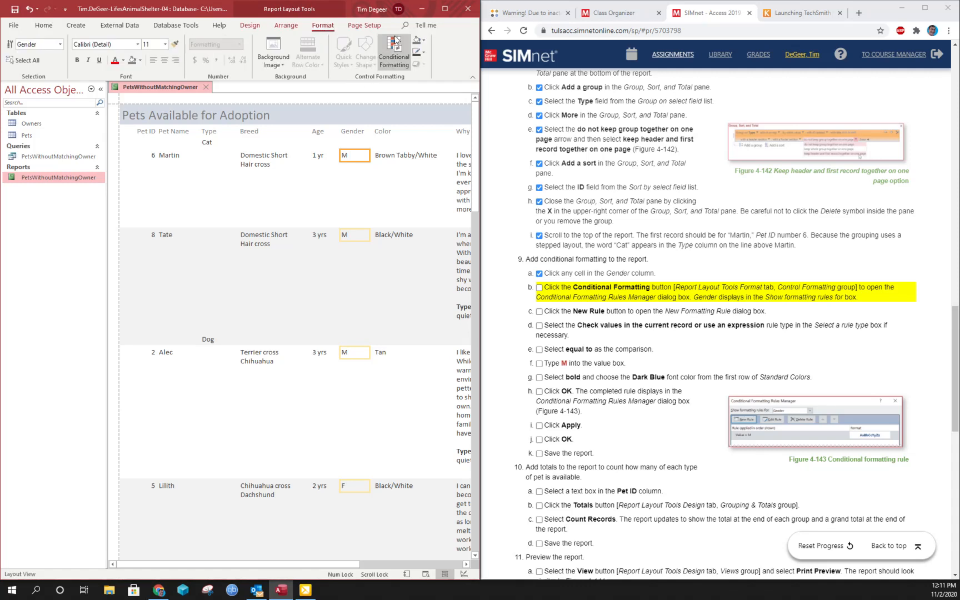
{"action": "left_click", "coordinate": [394, 60]}
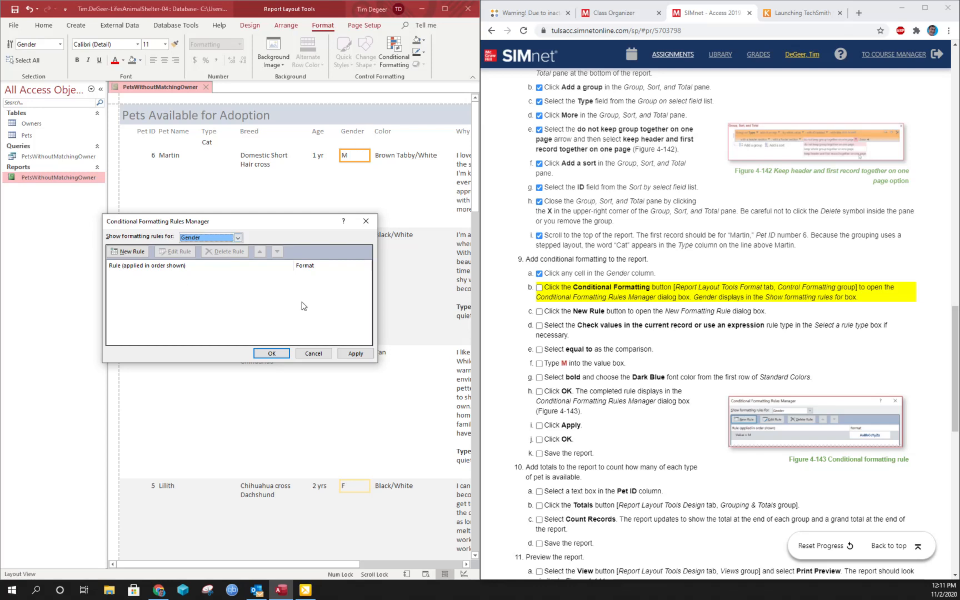
{"action": "left_click", "coordinate": [128, 252]}
{"action": "left_click", "coordinate": [539, 289]}
{"action": "left_click", "coordinate": [539, 312]}
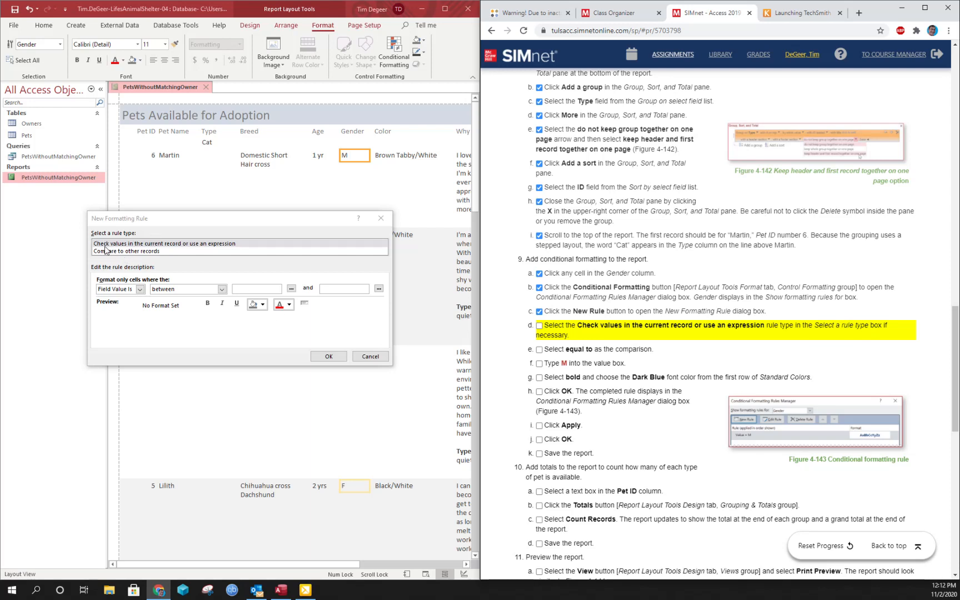
- Set the current-record rule to field value not equal to M and mark instructions 9d, 9e and 9f as completed
{"action": "left_click", "coordinate": [213, 243]}
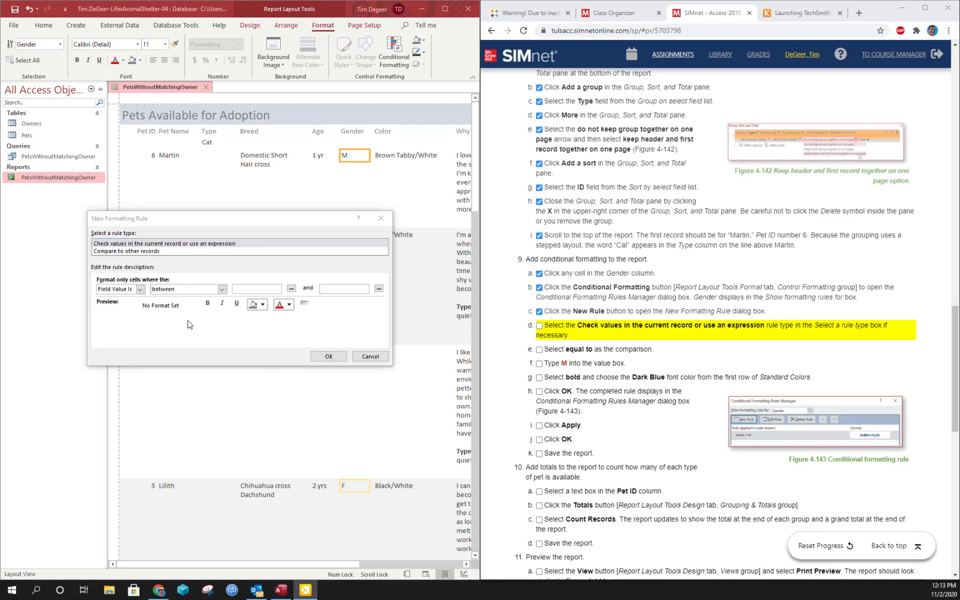
{"action": "left_click", "coordinate": [222, 289]}
{"action": "left_click", "coordinate": [184, 318]}
{"action": "left_click", "coordinate": [538, 328]}
{"action": "left_click", "coordinate": [539, 349]}
{"action": "left_click", "coordinate": [289, 288]}
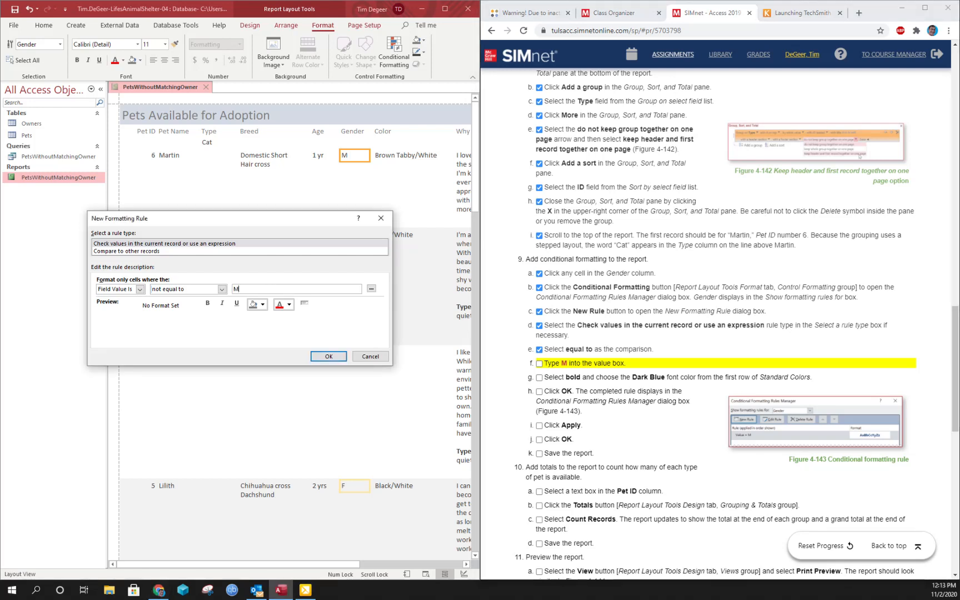
{"action": "type", "text": "M"}
{"action": "left_click", "coordinate": [539, 363]}
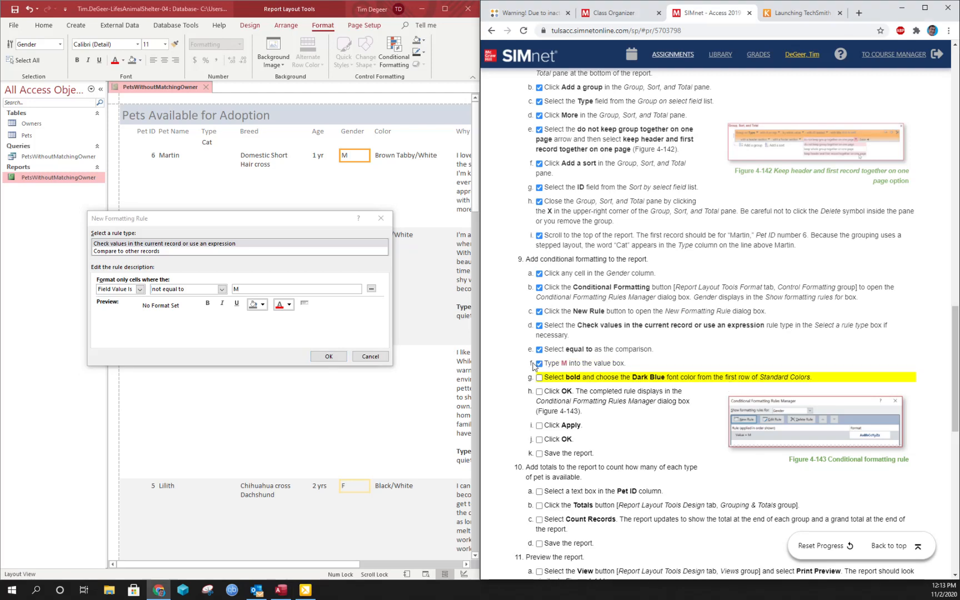
- Format the rule's text as bold with the Dark Blue font color and mark instruction 9g as completed
{"action": "left_click", "coordinate": [207, 303]}
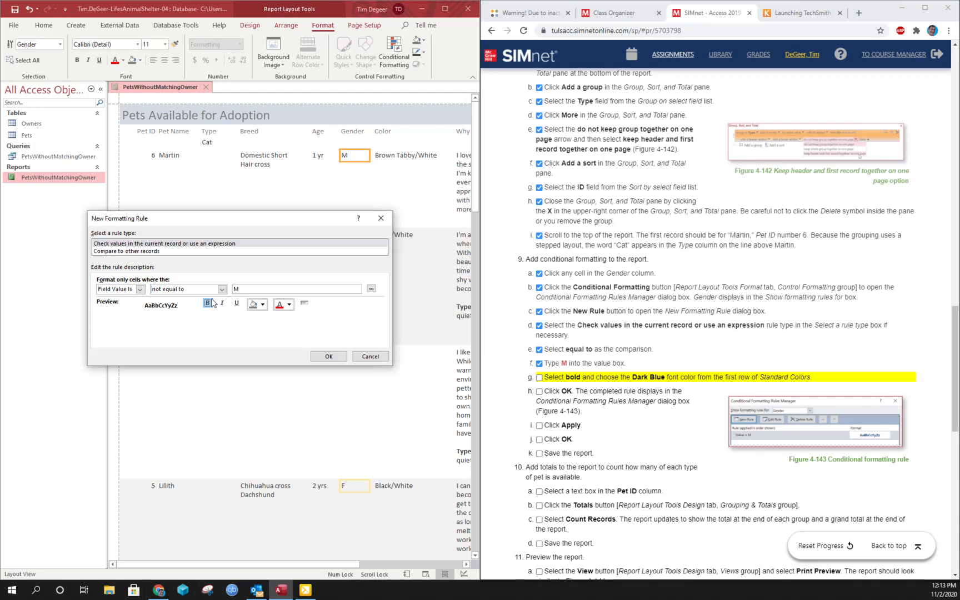
{"action": "left_click", "coordinate": [289, 305]}
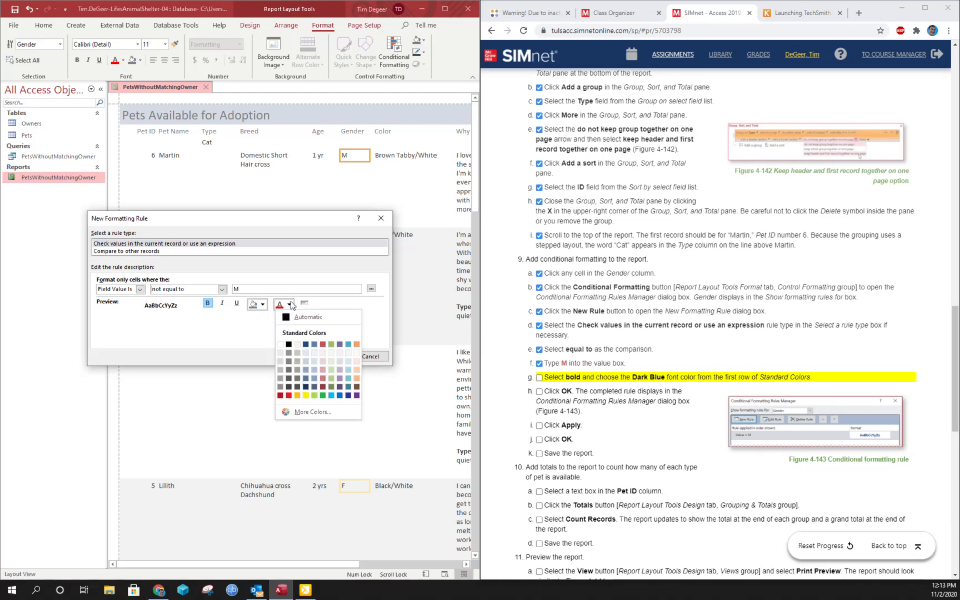
{"action": "left_click", "coordinate": [306, 345]}
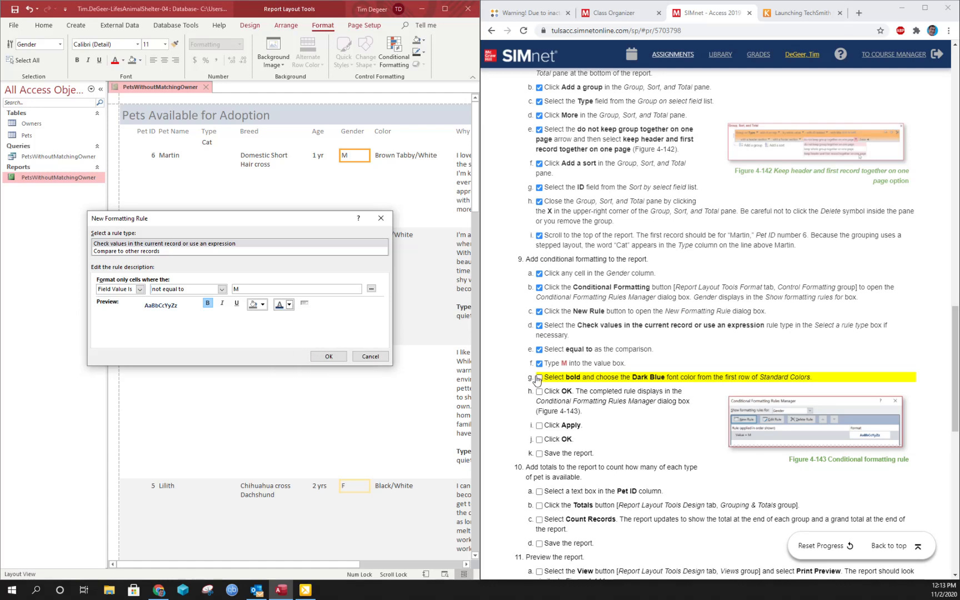
{"action": "left_click", "coordinate": [538, 377]}
- Confirm and apply the Gender formatting rule and save the report
{"action": "left_click", "coordinate": [330, 356]}
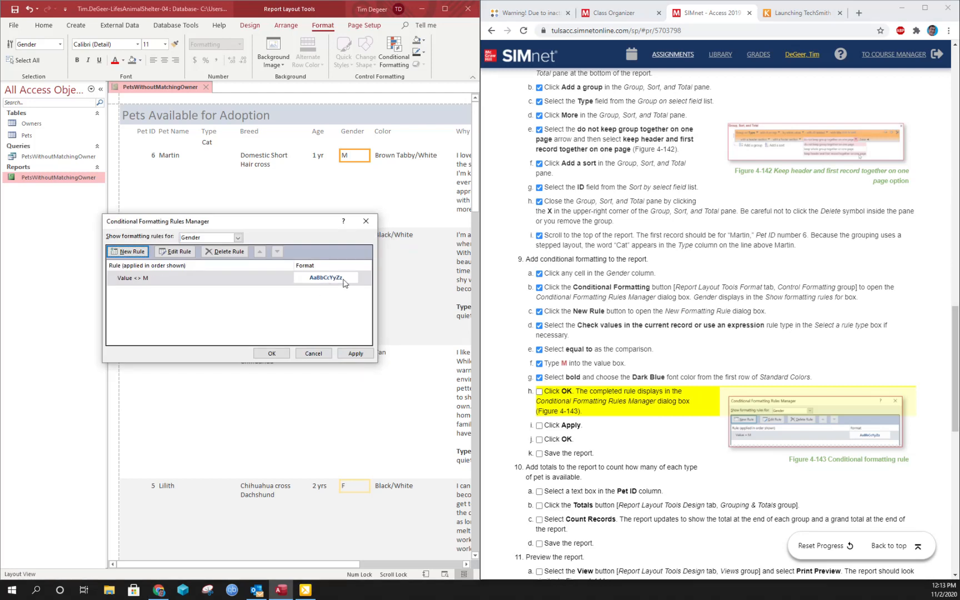
{"action": "left_click", "coordinate": [353, 354]}
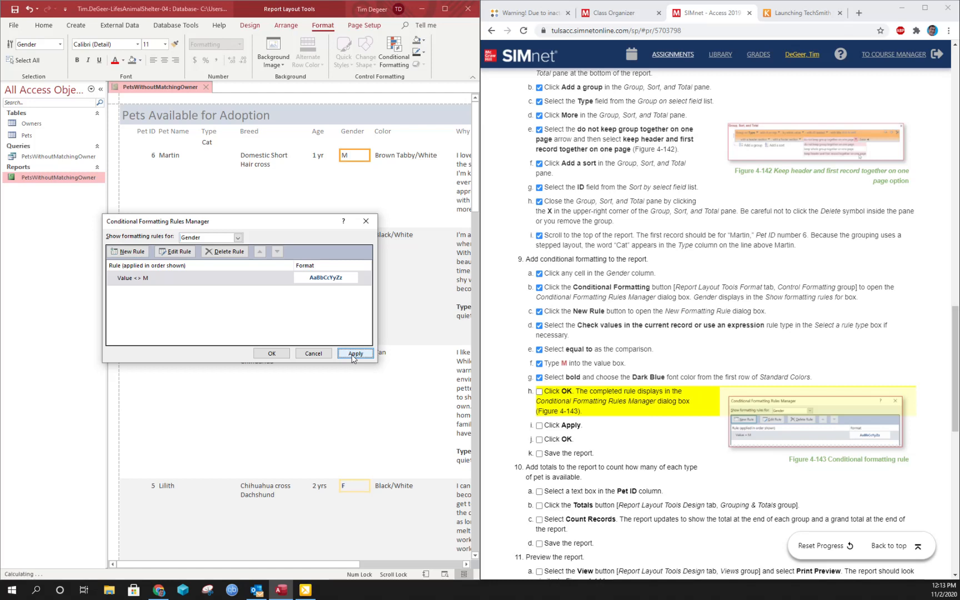
{"action": "left_click", "coordinate": [272, 353]}
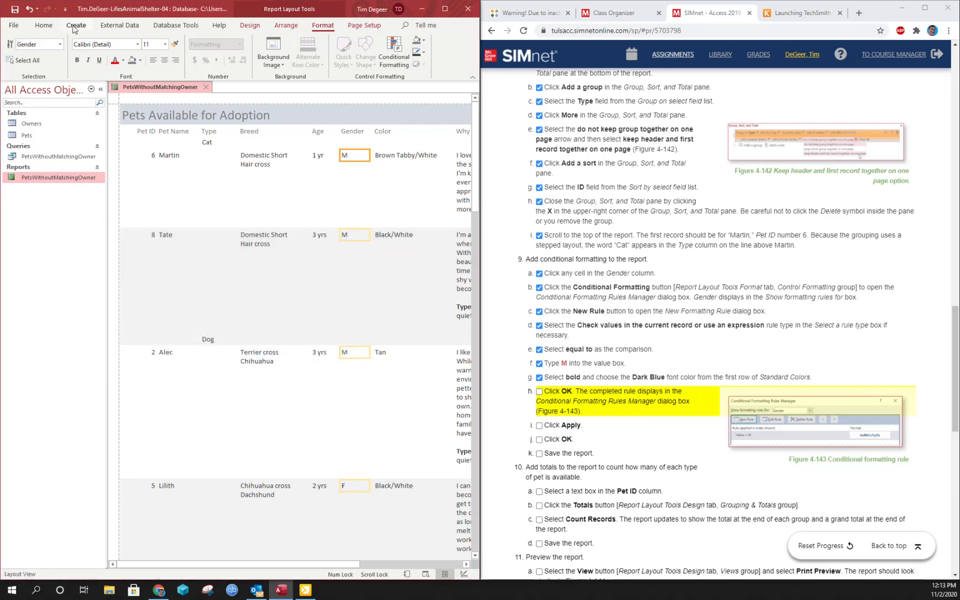
{"action": "left_click", "coordinate": [15, 10]}
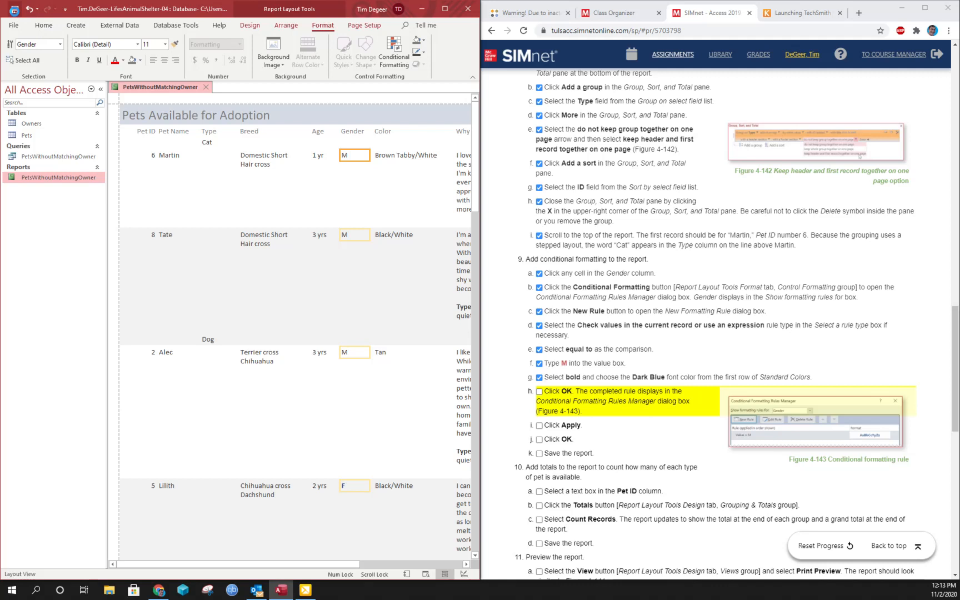
- Mark instructions 9h, 9i, 9j and 9k as completed
{"action": "left_click", "coordinate": [539, 391]}
{"action": "left_click", "coordinate": [539, 426]}
{"action": "left_click", "coordinate": [540, 439]}
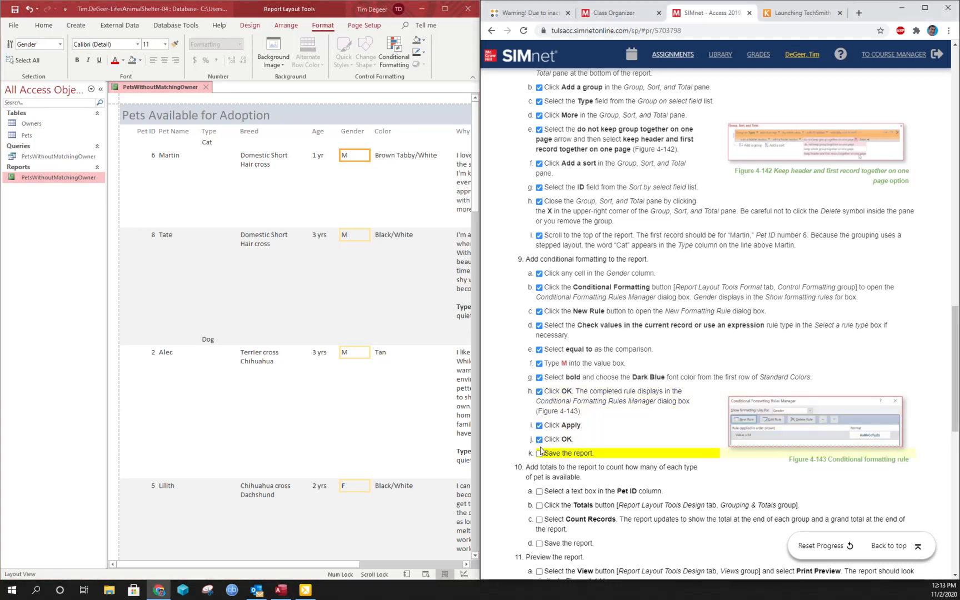
{"action": "left_click", "coordinate": [539, 453]}
- Add a Count Records total to the Pet ID column and review the group totals and grand total through the report's end
{"action": "scroll", "coordinate": [463, 437], "scroll_direction": "down", "scroll_amount": 1}
{"action": "left_click", "coordinate": [438, 423]}
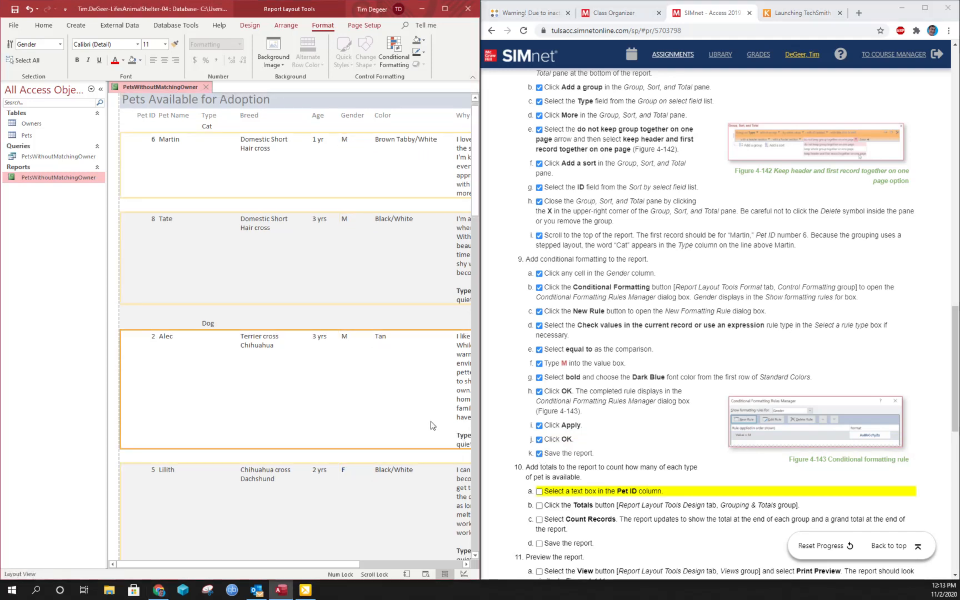
{"action": "scroll", "coordinate": [565, 451], "scroll_direction": "down", "scroll_amount": 3}
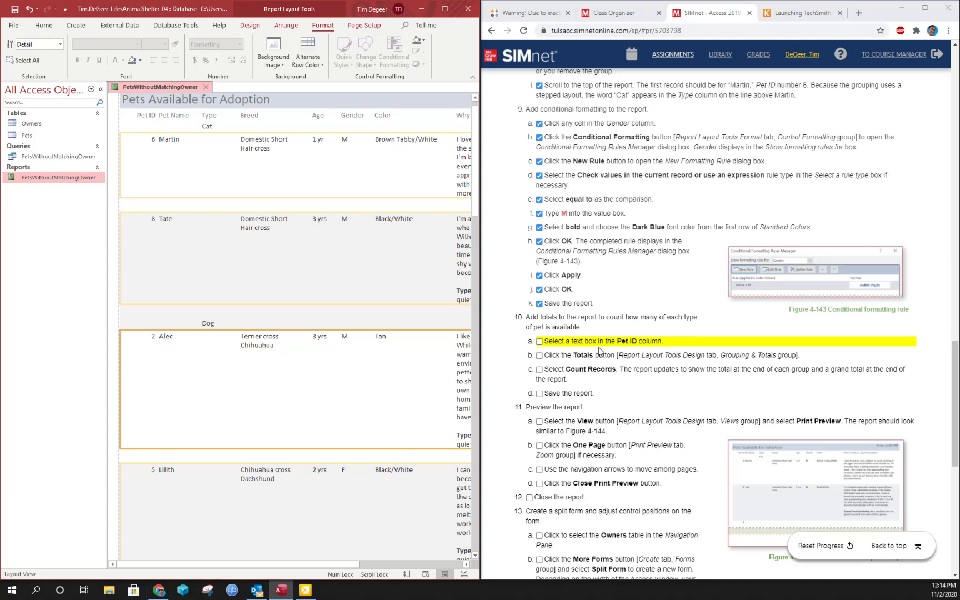
{"action": "left_click", "coordinate": [144, 139]}
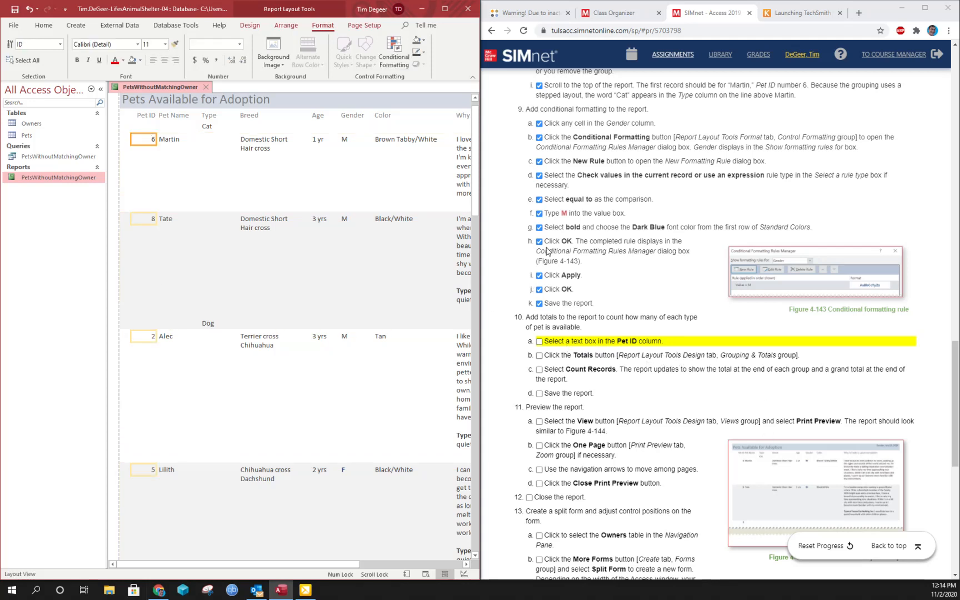
{"action": "left_click", "coordinate": [248, 27]}
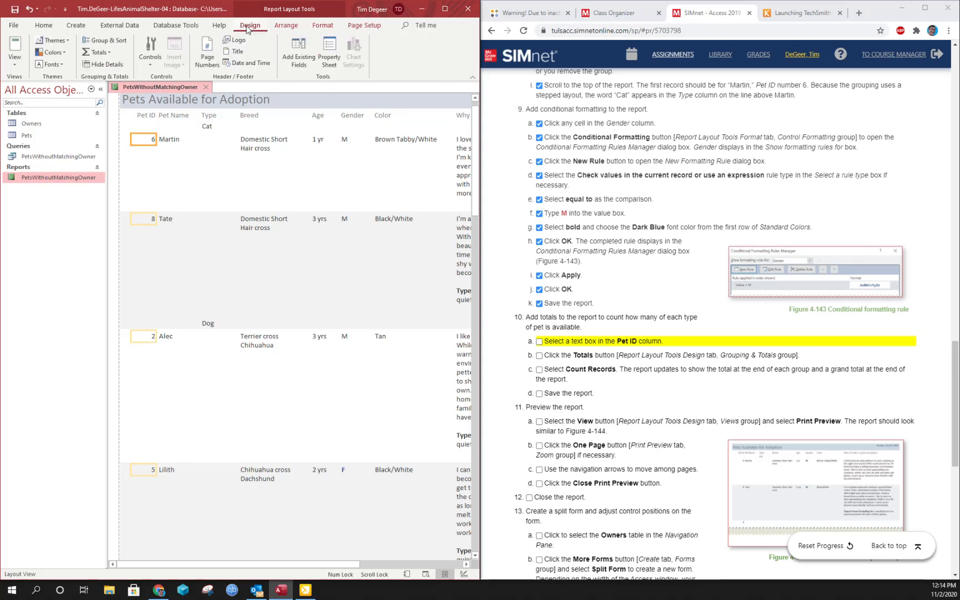
{"action": "left_click", "coordinate": [99, 56]}
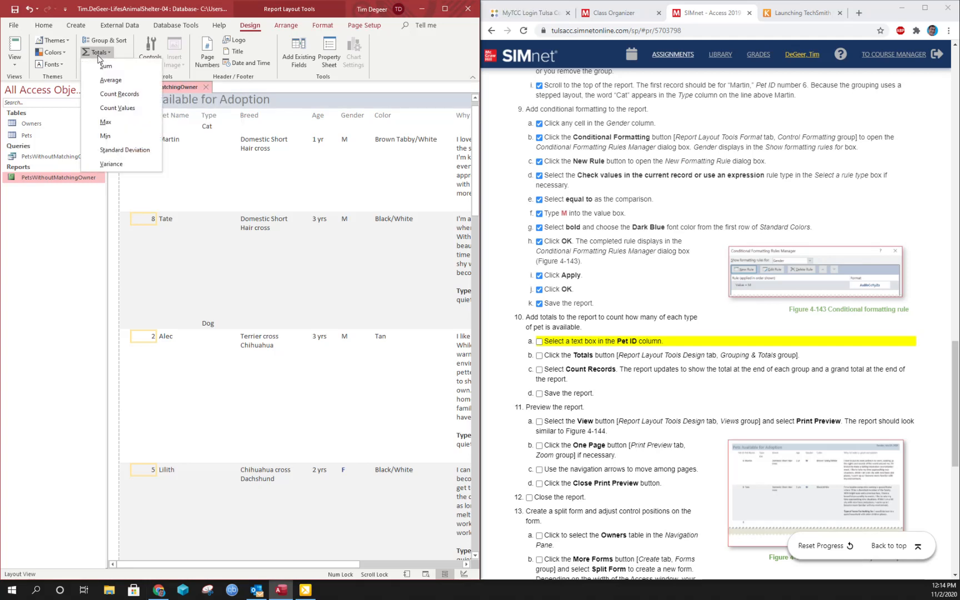
{"action": "left_click", "coordinate": [121, 94]}
{"action": "scroll", "coordinate": [150, 333], "scroll_direction": "down", "scroll_amount": 10}
{"action": "scroll", "coordinate": [159, 347], "scroll_direction": "down", "scroll_amount": 10}
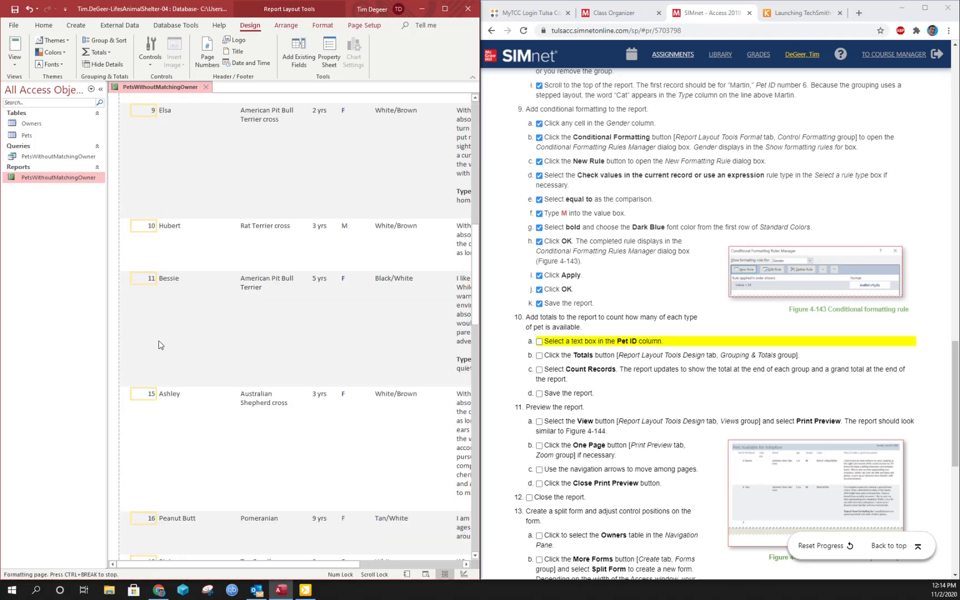
{"action": "scroll", "coordinate": [161, 346], "scroll_direction": "down", "scroll_amount": 6}
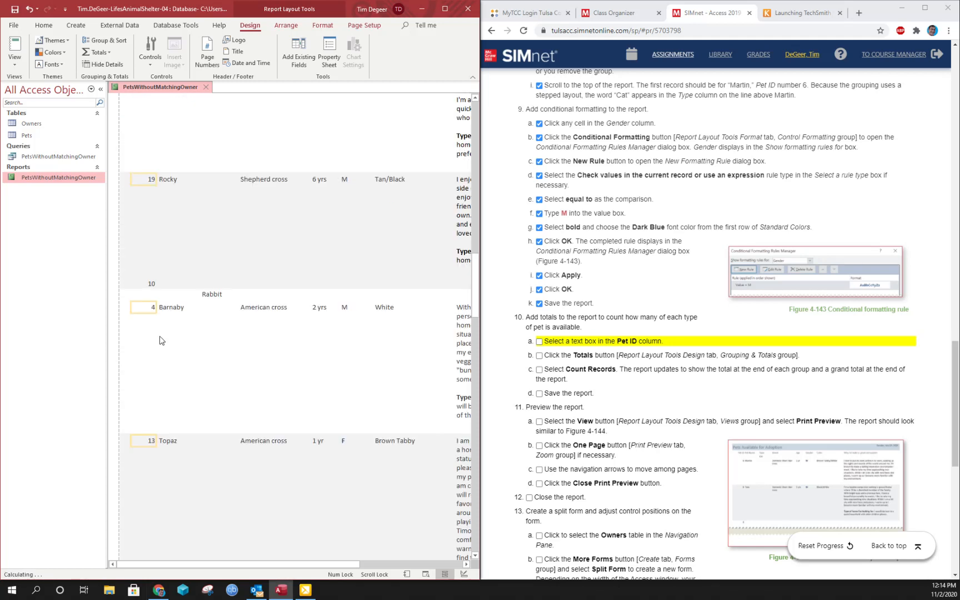
{"action": "scroll", "coordinate": [162, 355], "scroll_direction": "down", "scroll_amount": 5}
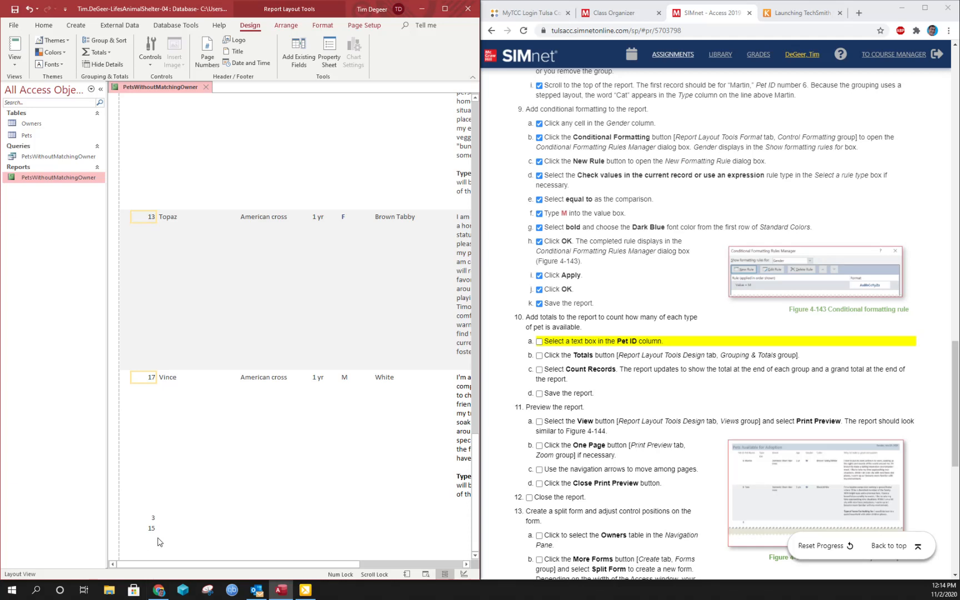
- Mark instructions 10a, 10b, 10c and 10d as completed and save the report
{"action": "left_click", "coordinate": [539, 341]}
{"action": "left_click", "coordinate": [538, 356]}
{"action": "left_click", "coordinate": [539, 369]}
{"action": "left_click", "coordinate": [539, 394]}
{"action": "left_click", "coordinate": [16, 9]}
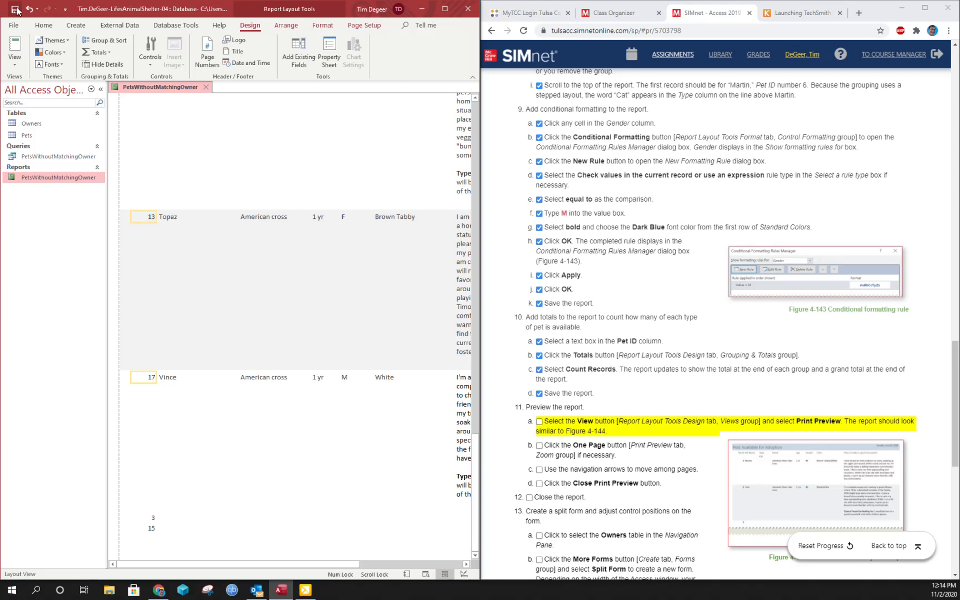
- Switch the PetsWithoutMatchingOwner report to Print Preview
{"action": "left_click", "coordinate": [17, 68]}
{"action": "left_click", "coordinate": [59, 108]}
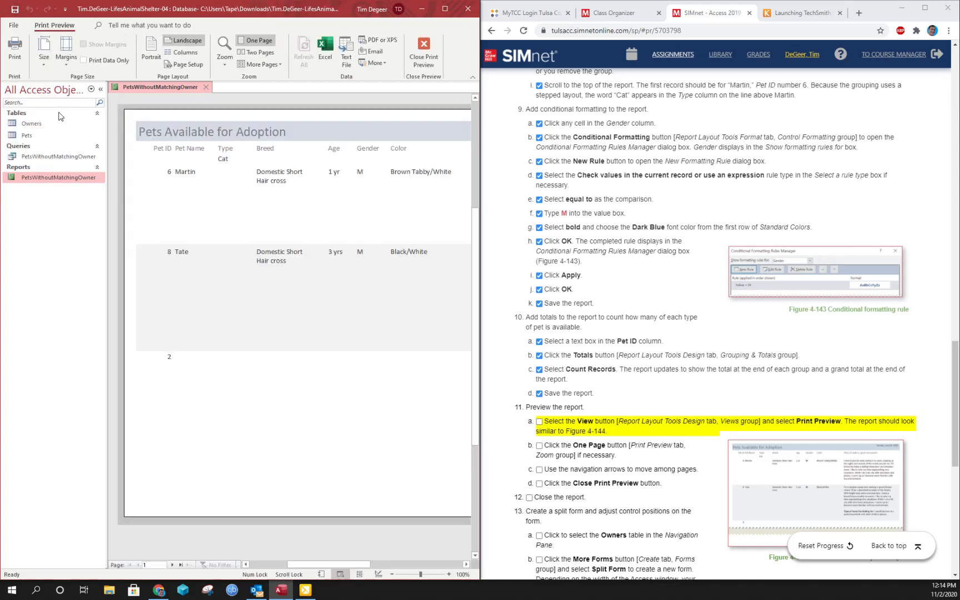
- Set the report preview to One Page and mark instructions 11a and 11b as completed
{"action": "left_click", "coordinate": [539, 421]}
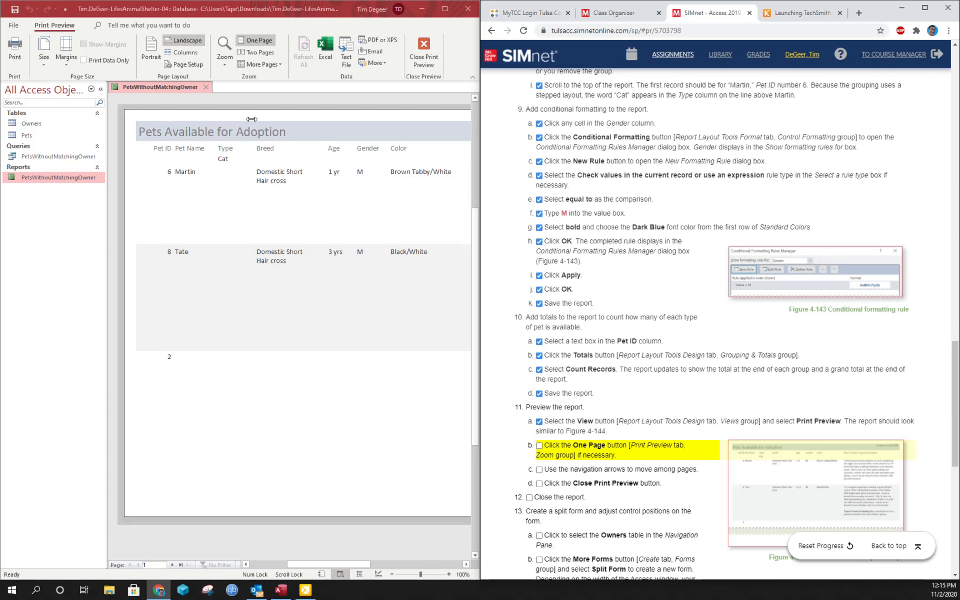
{"action": "left_click", "coordinate": [256, 47]}
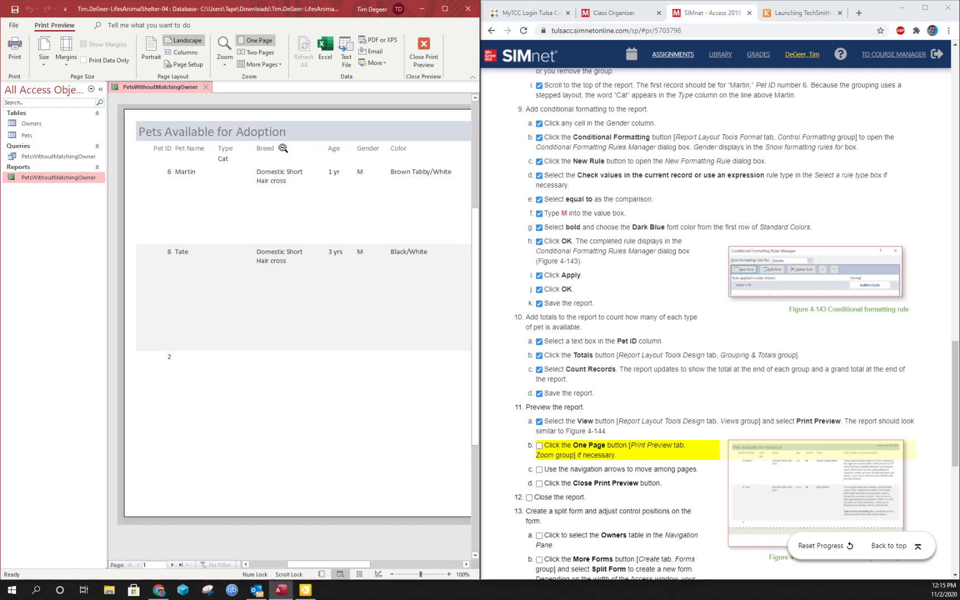
{"action": "left_click_drag", "start_coordinate": [382, 567], "coordinate": [336, 566]}
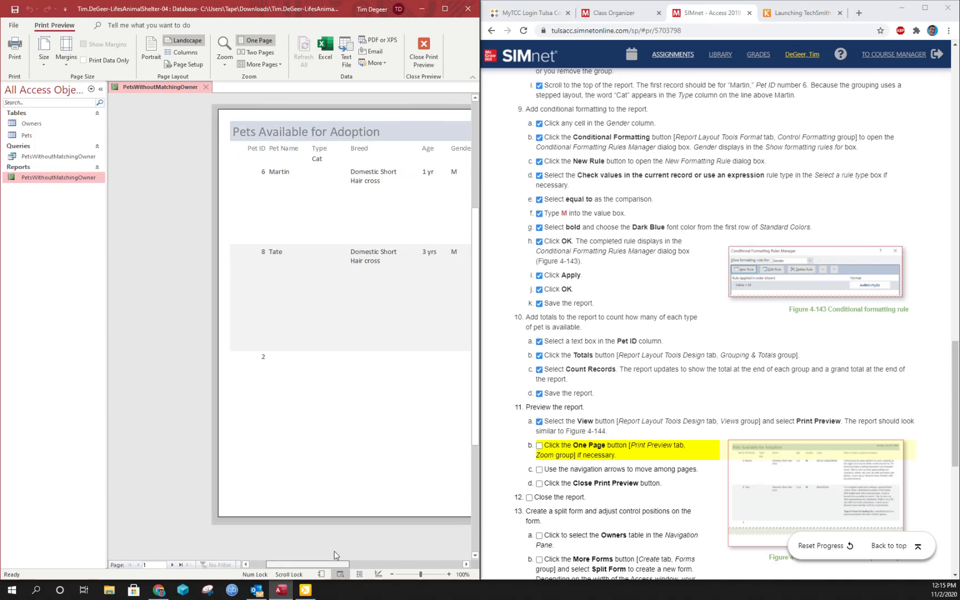
{"action": "left_click", "coordinate": [538, 446]}
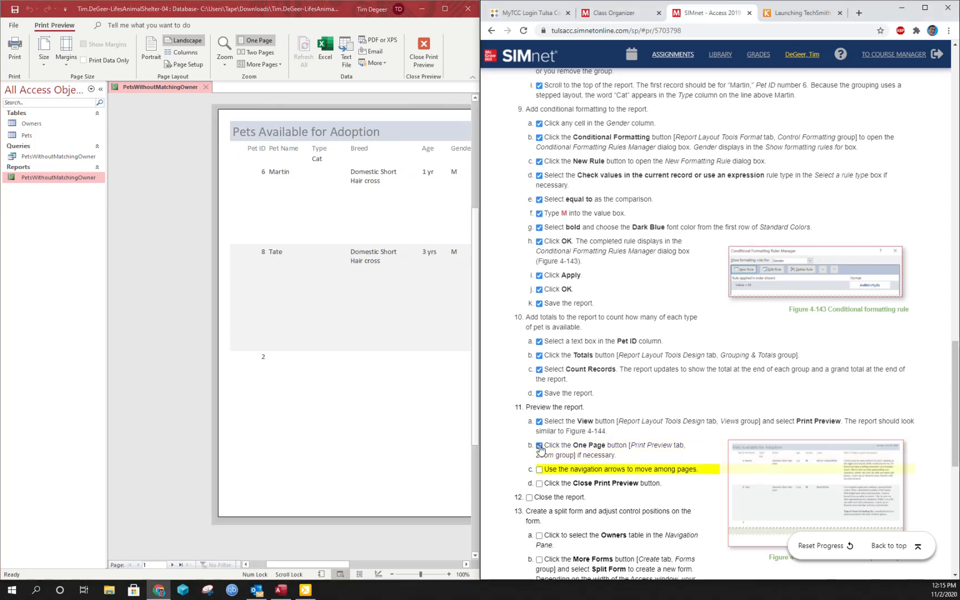
- Page forward and back through the report preview and mark instruction 11c as completed
{"action": "left_click", "coordinate": [173, 565]}
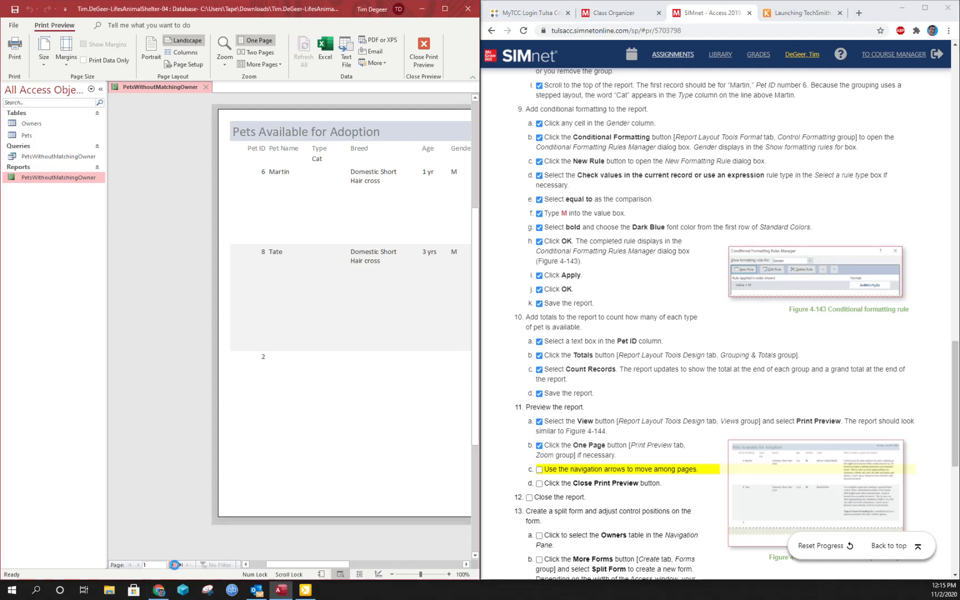
{"action": "left_click", "coordinate": [173, 565]}
{"action": "left_click", "coordinate": [138, 566]}
{"action": "left_click", "coordinate": [137, 565]}
{"action": "left_click", "coordinate": [539, 470]}
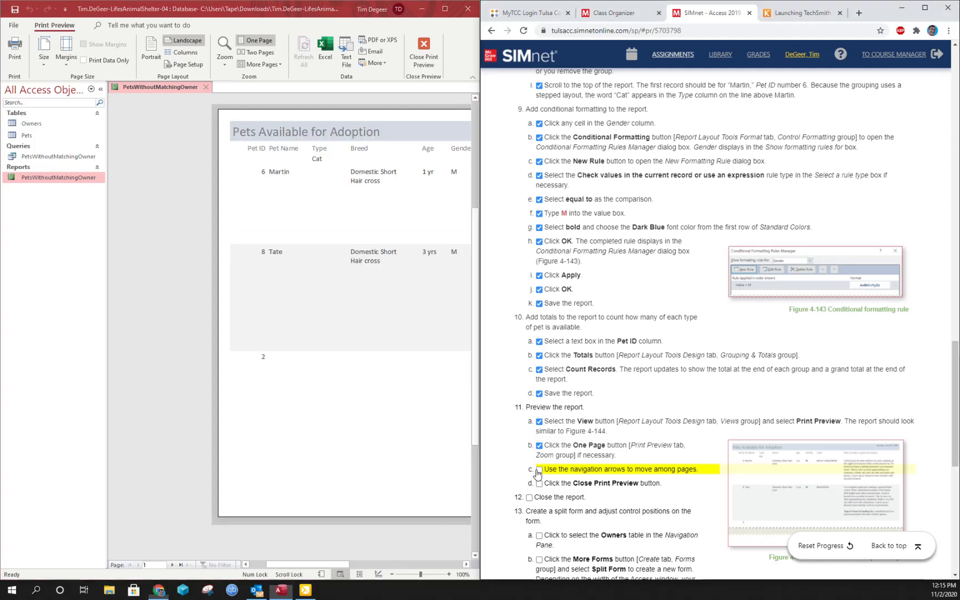
- Close Print Preview and the PetsWithoutMatchingOwner report, marking instructions 11d and 12 as completed
{"action": "left_click", "coordinate": [424, 56]}
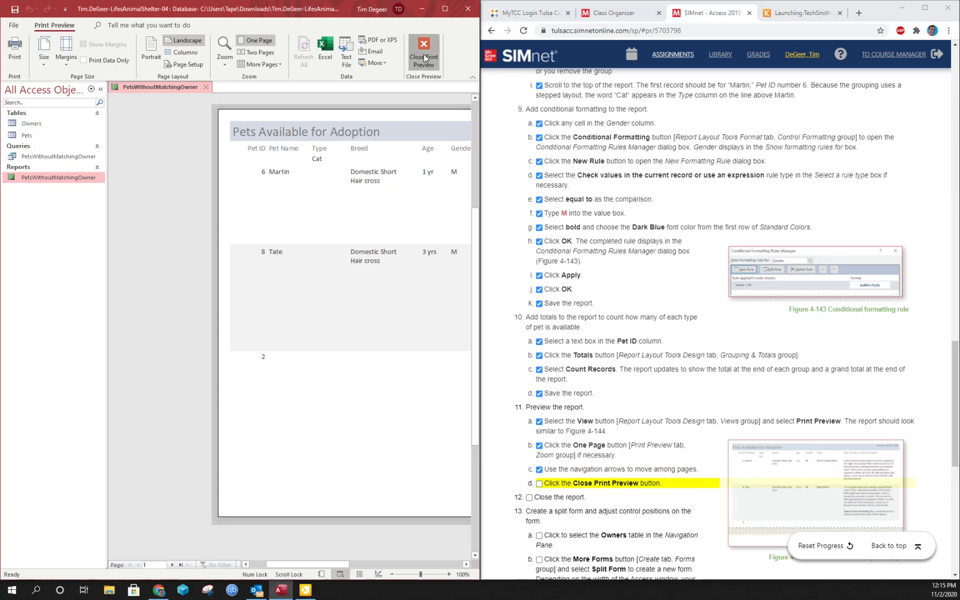
{"action": "left_click", "coordinate": [539, 484]}
{"action": "scroll", "coordinate": [579, 474], "scroll_direction": "down", "scroll_amount": 3}
{"action": "scroll", "coordinate": [579, 349], "scroll_direction": "down", "scroll_amount": 1}
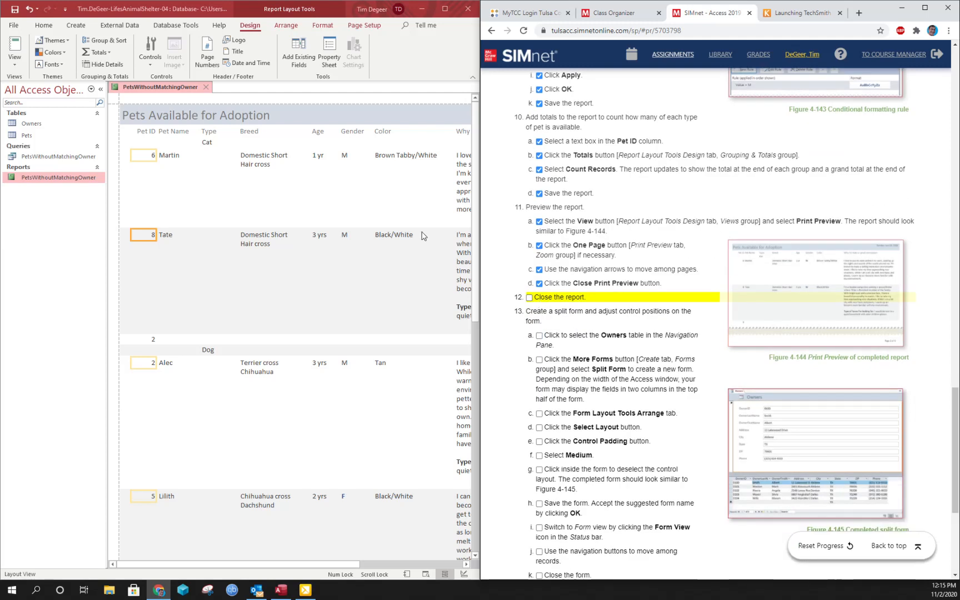
{"action": "left_click", "coordinate": [208, 90]}
{"action": "left_click", "coordinate": [208, 90]}
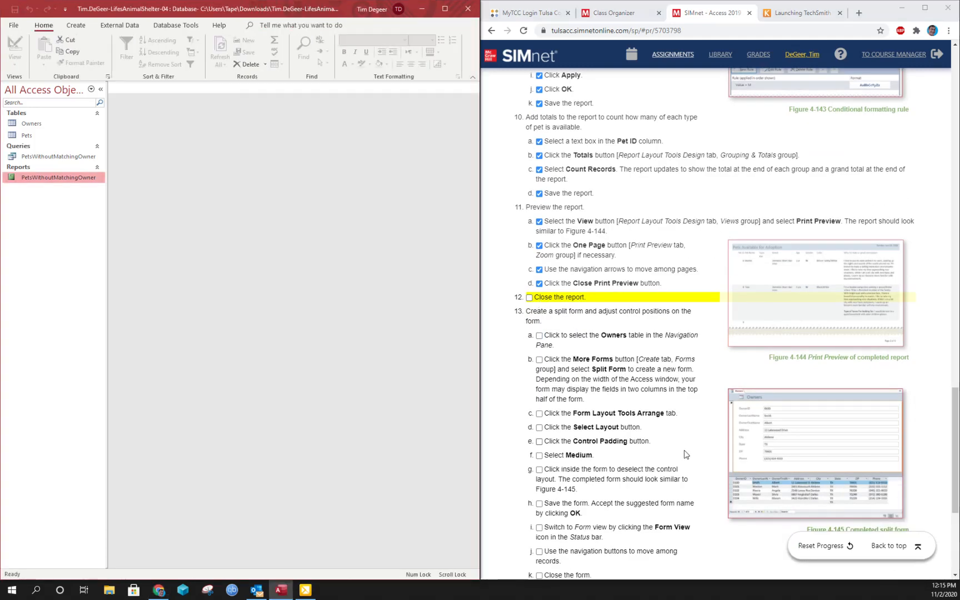
{"action": "left_click", "coordinate": [529, 298]}
{"action": "scroll", "coordinate": [584, 335], "scroll_direction": "down", "scroll_amount": 2}
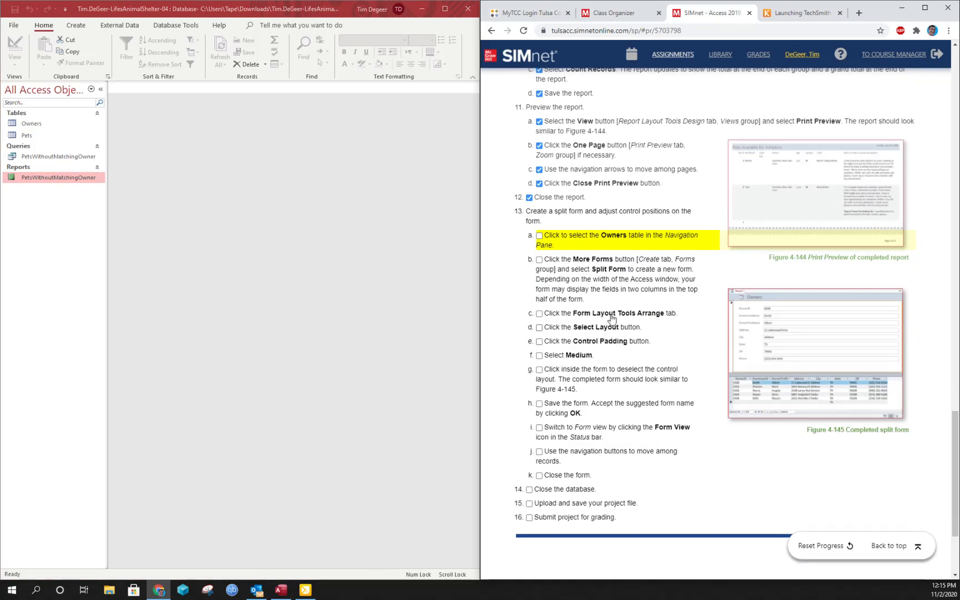
- Create a split form from the Owners table and mark instructions 13a and 13b as completed
{"action": "left_click", "coordinate": [36, 124]}
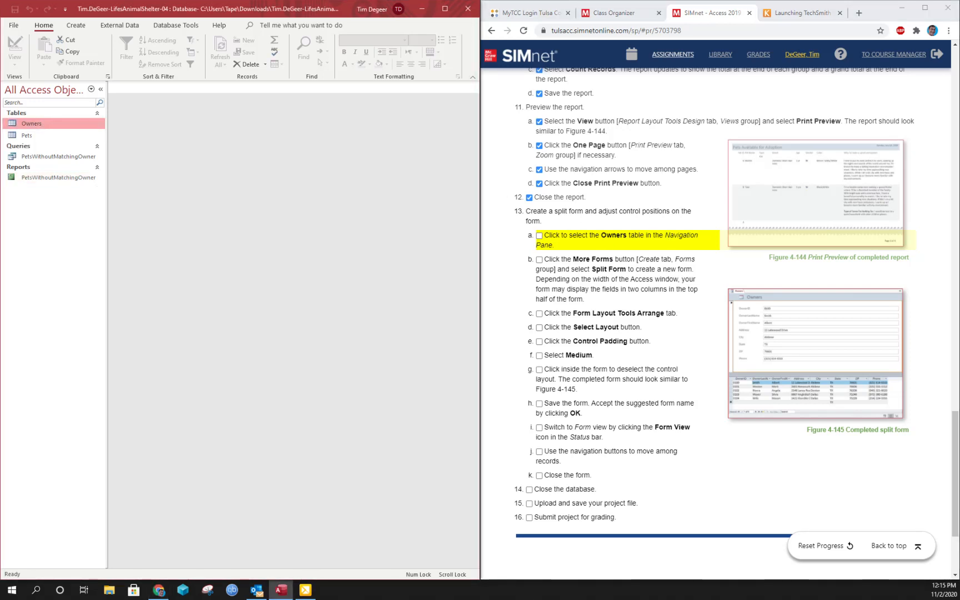
{"action": "left_click", "coordinate": [539, 236]}
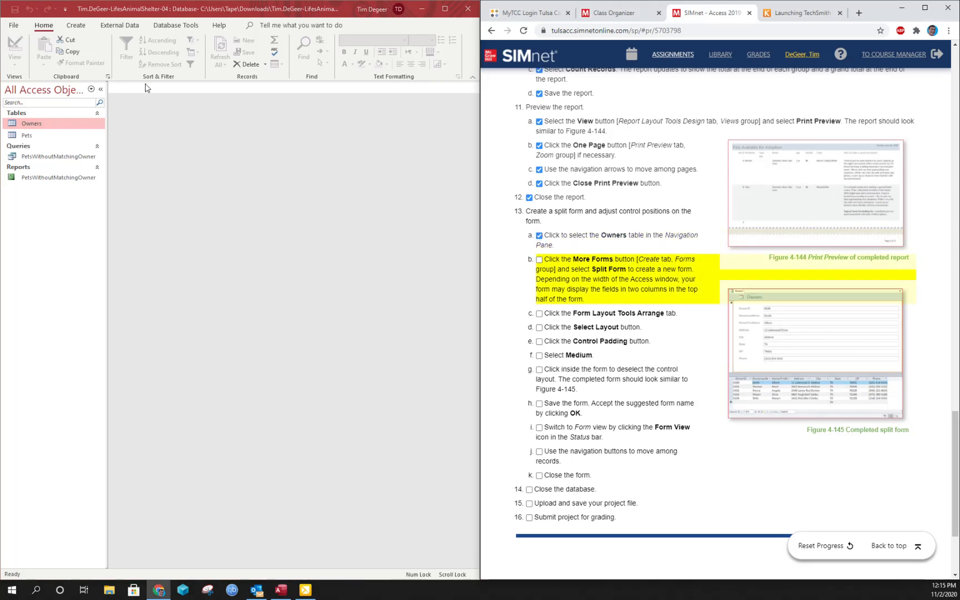
{"action": "left_click", "coordinate": [75, 28]}
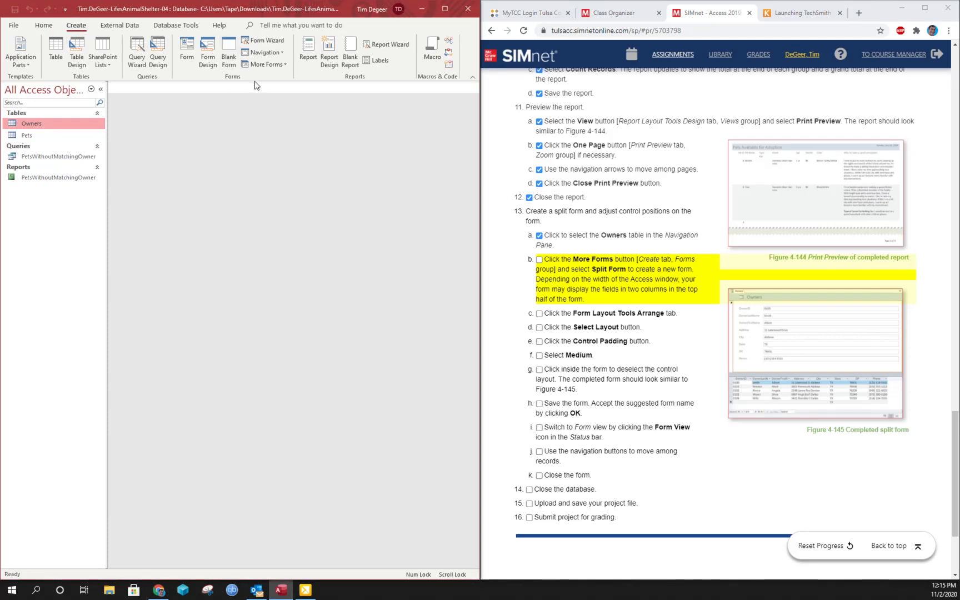
{"action": "left_click", "coordinate": [280, 64]}
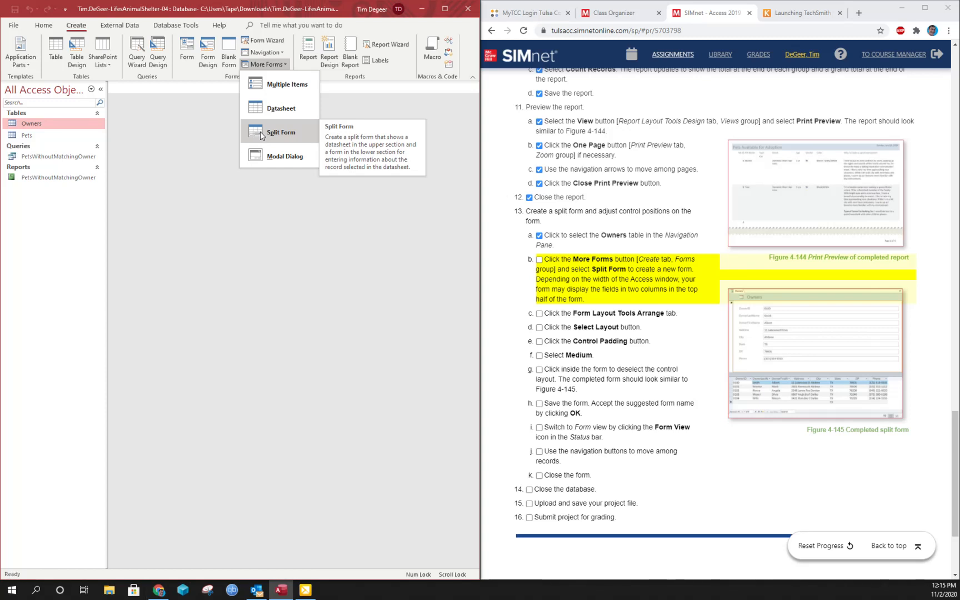
{"action": "left_click", "coordinate": [261, 135]}
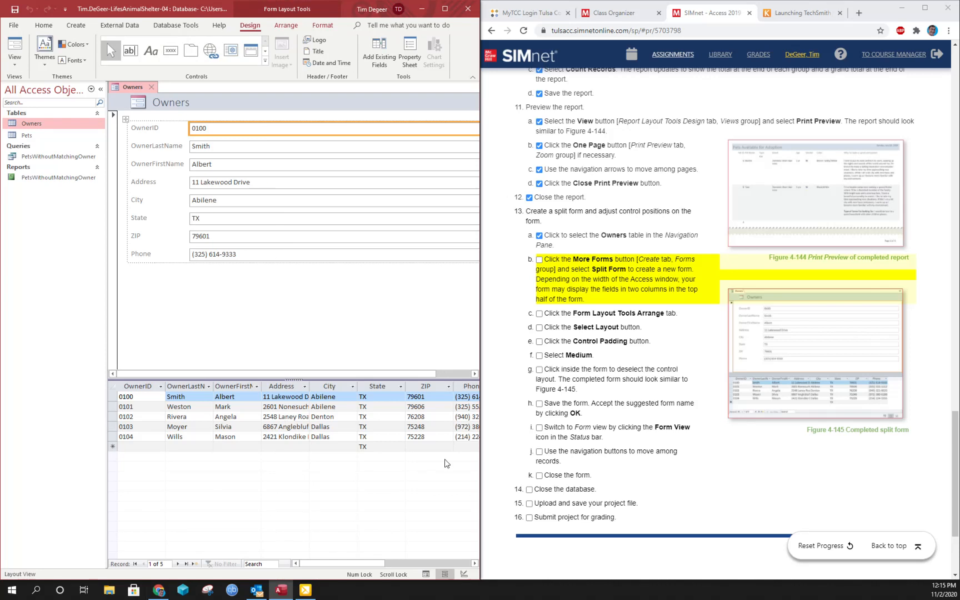
{"action": "left_click", "coordinate": [539, 260]}
{"action": "left_click", "coordinate": [539, 260]}
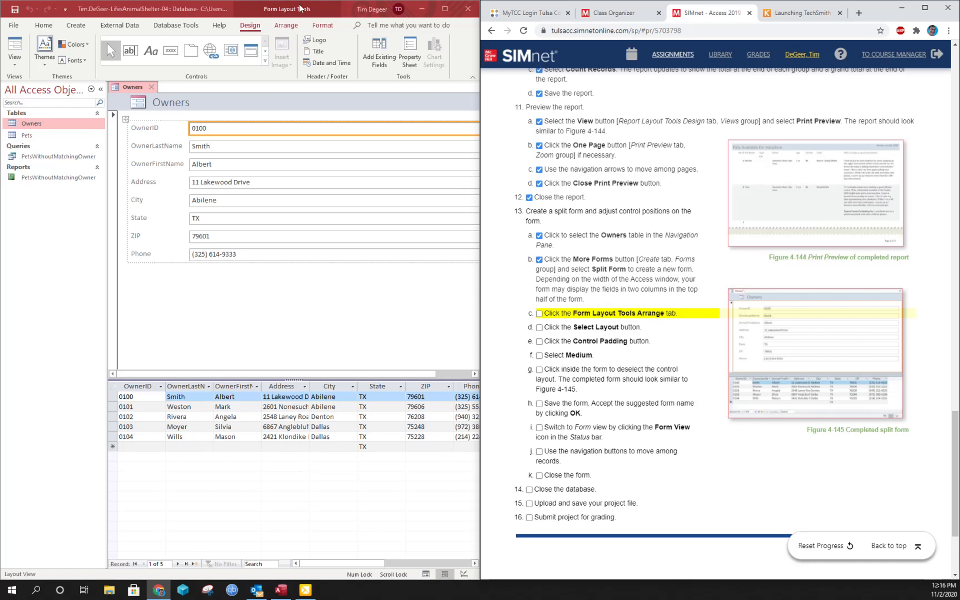
- Select the entire control layout of the Owners split form and set its control padding to Medium
{"action": "left_click", "coordinate": [288, 26]}
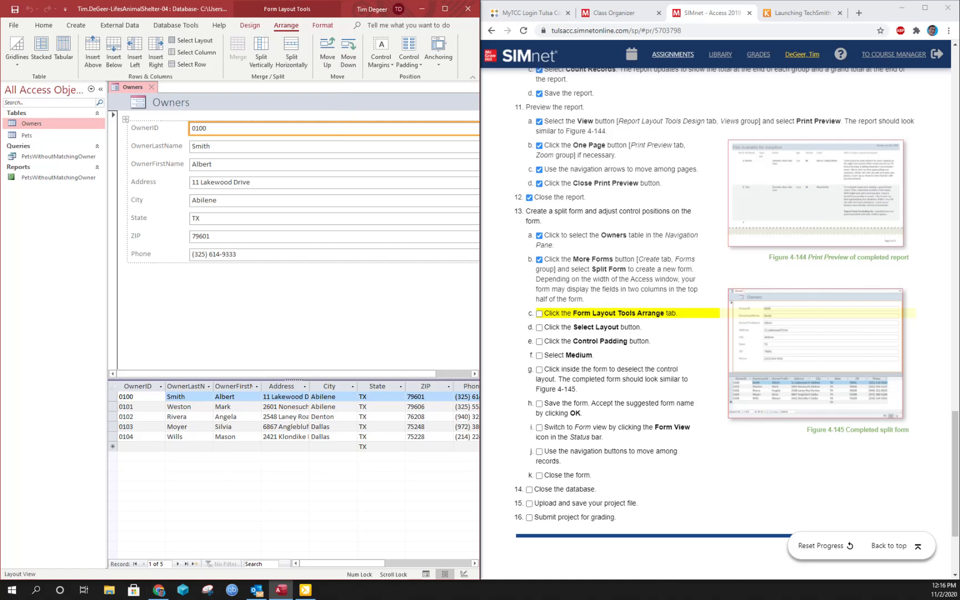
{"action": "left_click", "coordinate": [213, 41]}
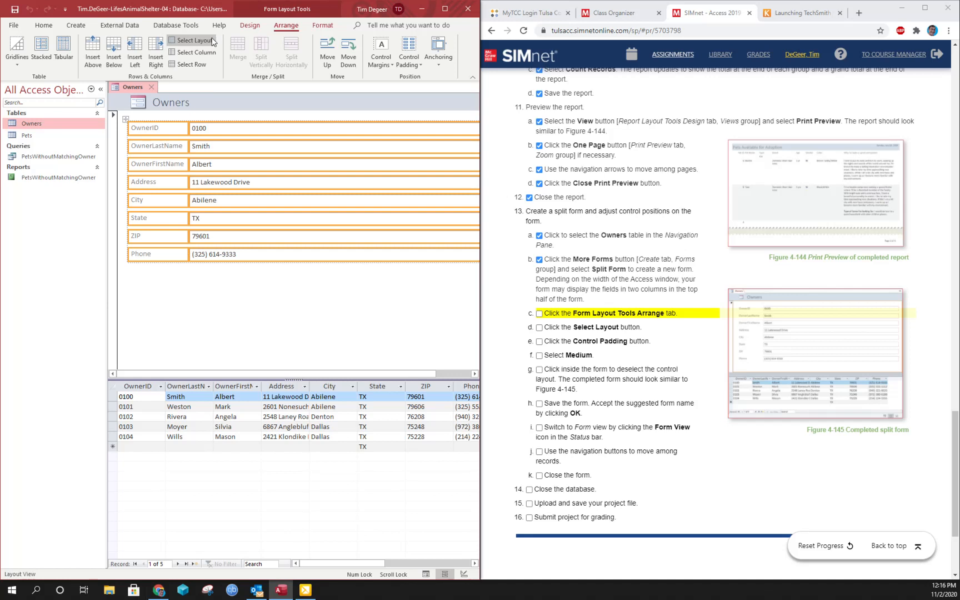
{"action": "left_click", "coordinate": [411, 61]}
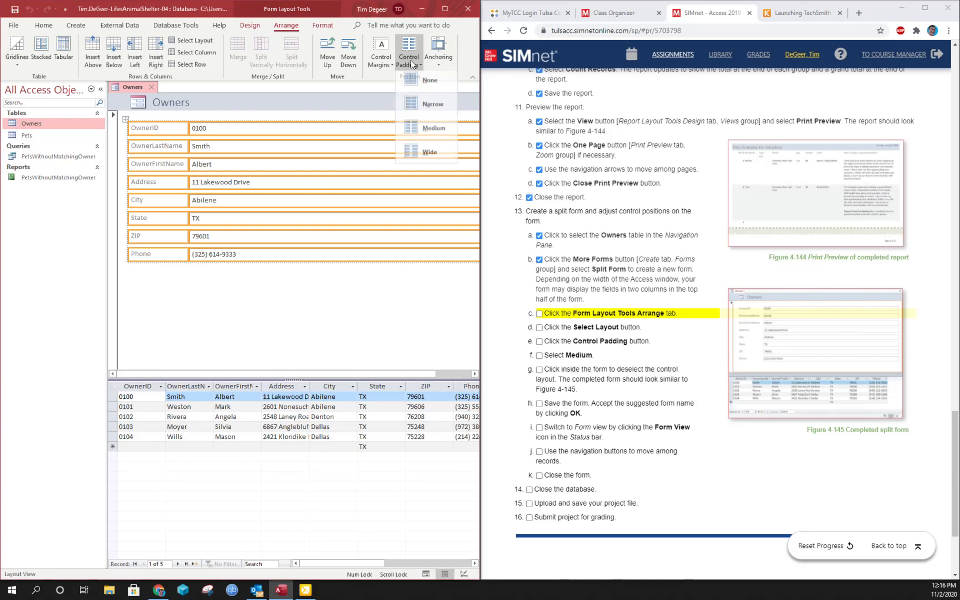
{"action": "left_click", "coordinate": [435, 132]}
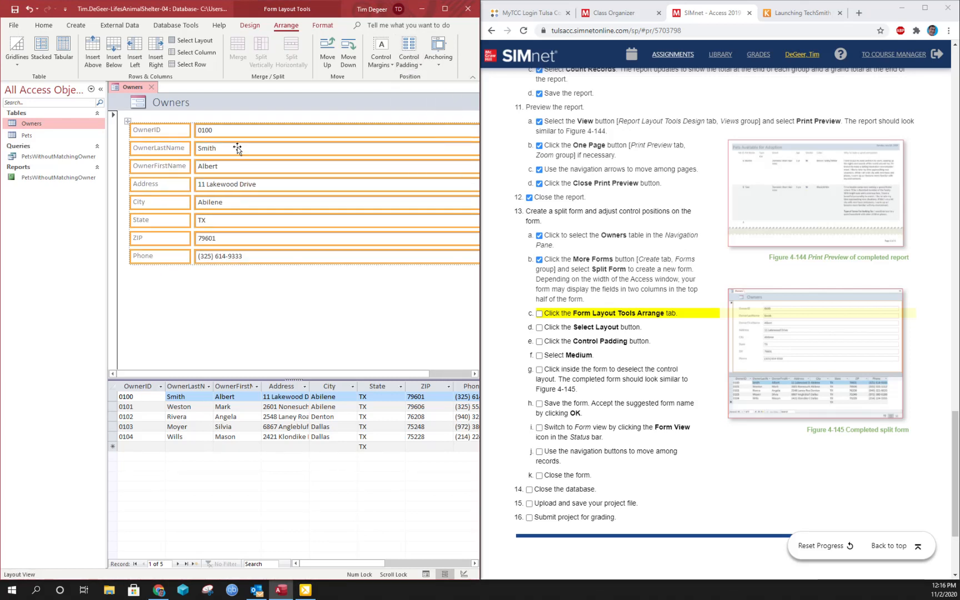
- Mark instructions 13c, 13d, 13e and 13f as completed
{"action": "left_click", "coordinate": [543, 315]}
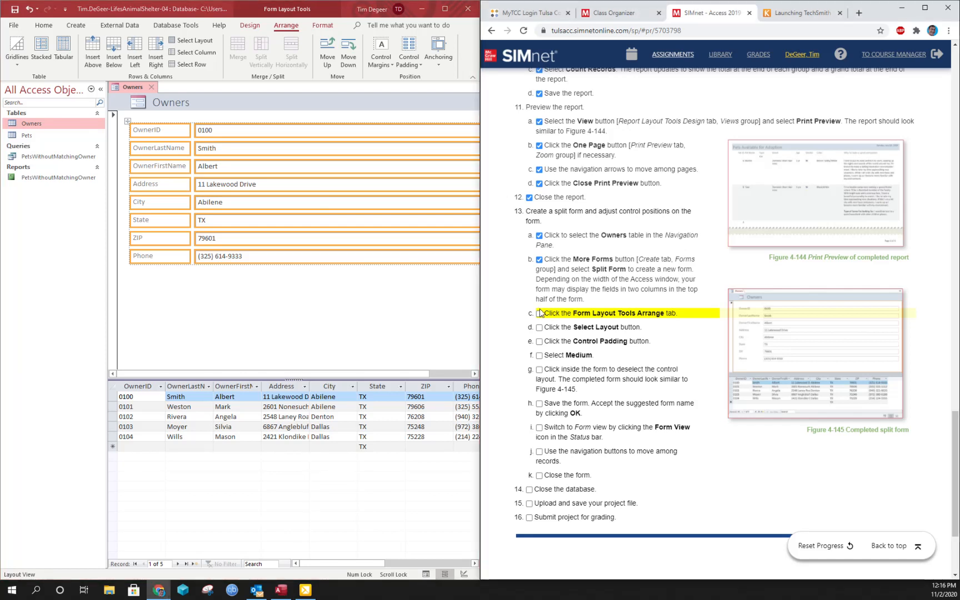
{"action": "left_click", "coordinate": [539, 314]}
{"action": "left_click", "coordinate": [540, 328]}
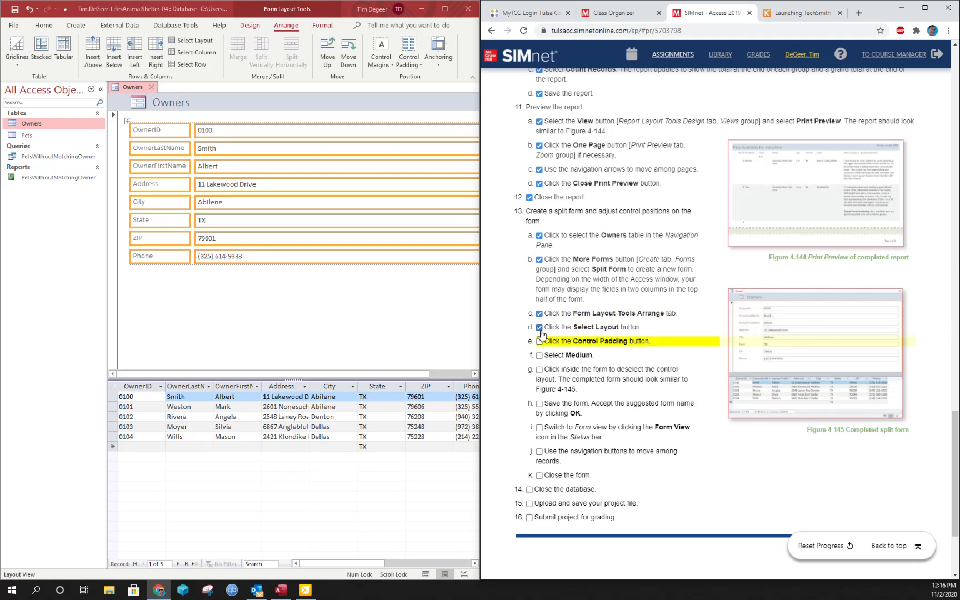
{"action": "left_click", "coordinate": [539, 342]}
{"action": "left_click", "coordinate": [539, 356]}
- Deselect the control layout, save the form under the suggested name Owners, and mark instructions 13g and 13h as completed
{"action": "left_click", "coordinate": [314, 322]}
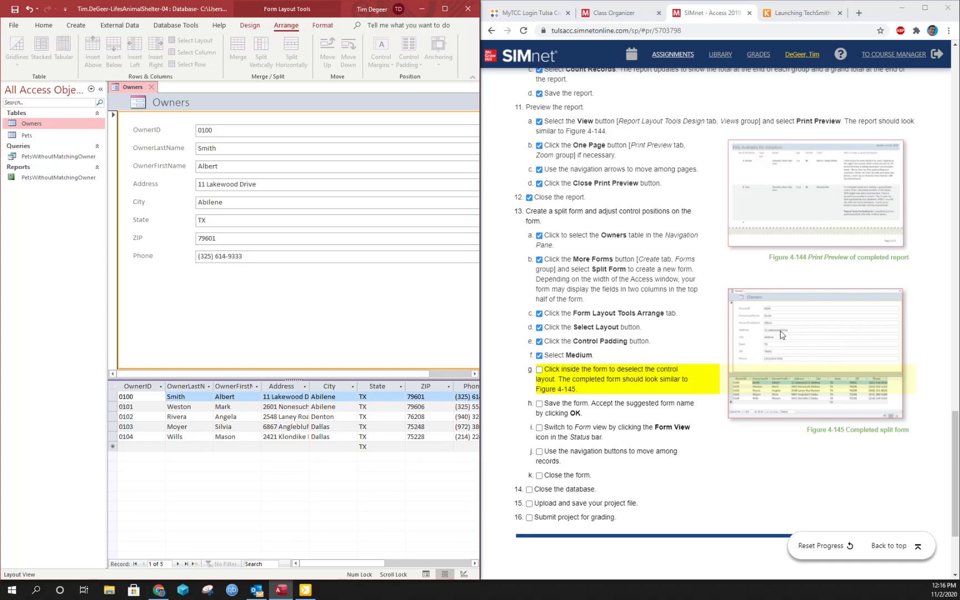
{"action": "left_click", "coordinate": [539, 370]}
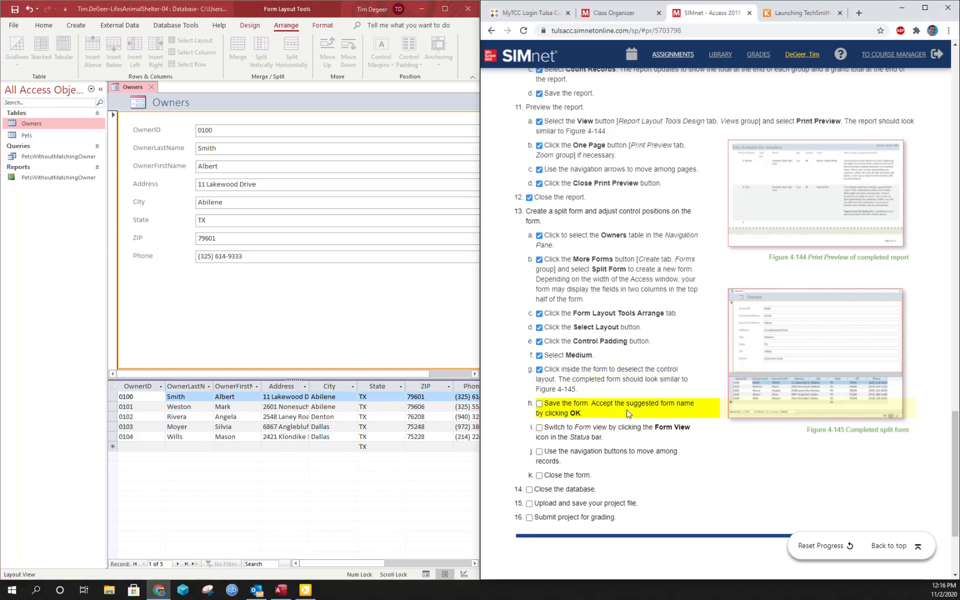
{"action": "left_click", "coordinate": [13, 10]}
{"action": "left_click", "coordinate": [242, 222]}
{"action": "left_click", "coordinate": [539, 404]}
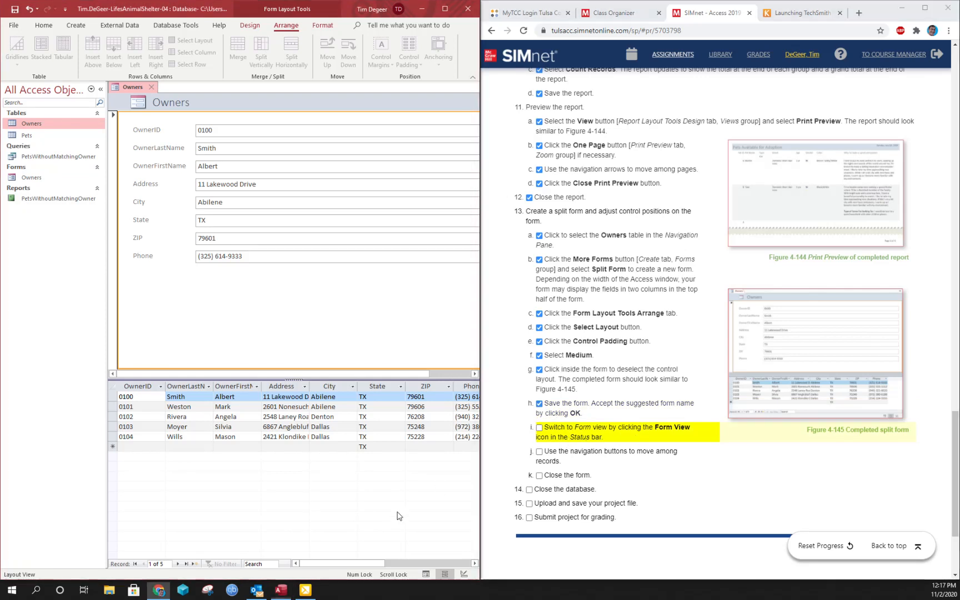
- Switch the Owners form to Form view and step through its records to the last one
{"action": "left_click", "coordinate": [426, 574]}
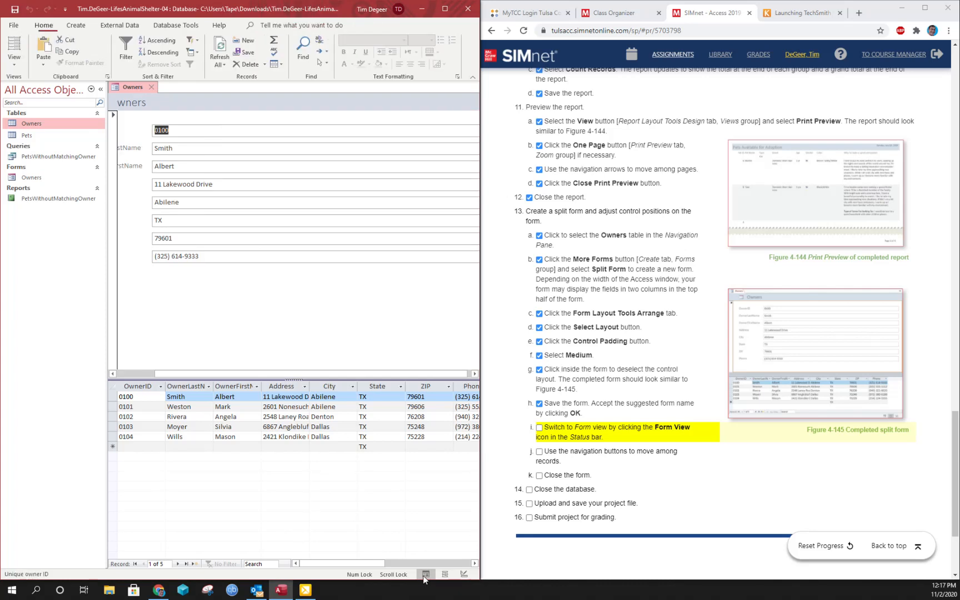
{"action": "left_click", "coordinate": [180, 564]}
{"action": "left_click", "coordinate": [179, 563]}
{"action": "left_click", "coordinate": [180, 564]}
{"action": "left_click", "coordinate": [180, 564]}
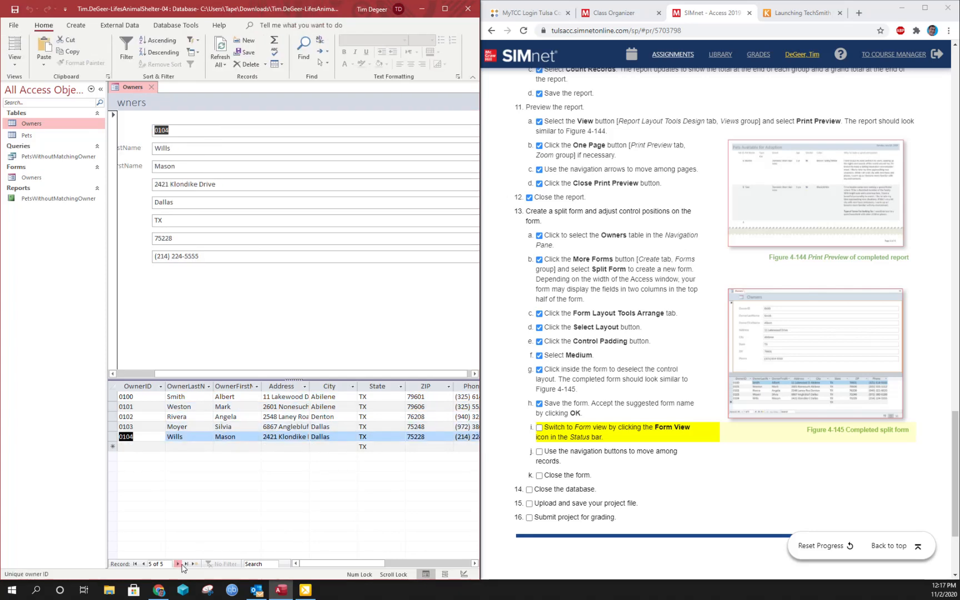
- Mark instructions 13i, 13j, 13k, 14, 15 and 16 as completed and return to the start of the project page
{"action": "left_click", "coordinate": [540, 429]}
{"action": "left_click", "coordinate": [540, 453]}
{"action": "left_click", "coordinate": [540, 477]}
{"action": "left_click", "coordinate": [529, 489]}
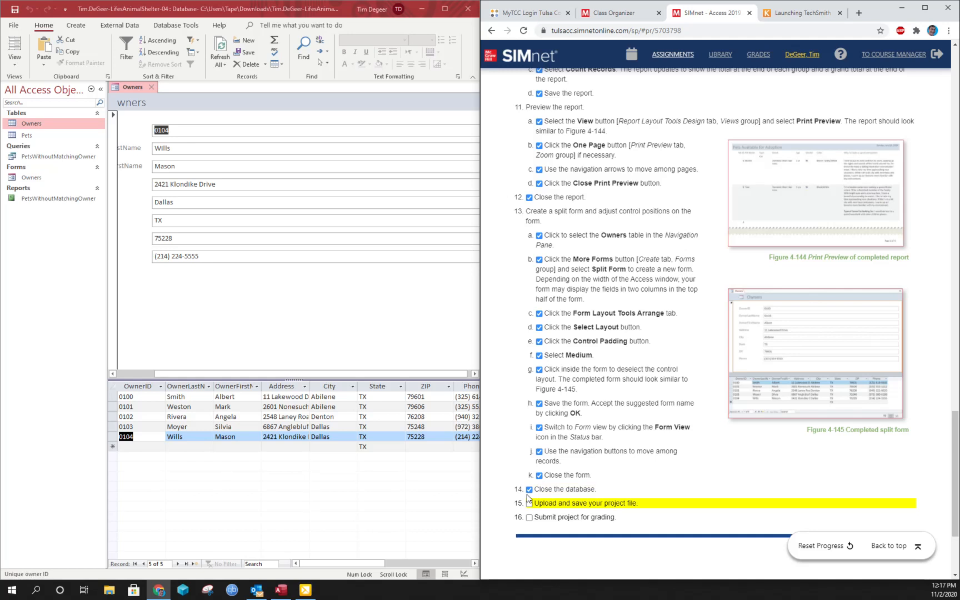
{"action": "left_click", "coordinate": [530, 504]}
{"action": "left_click", "coordinate": [530, 518]}
{"action": "left_click", "coordinate": [889, 546]}
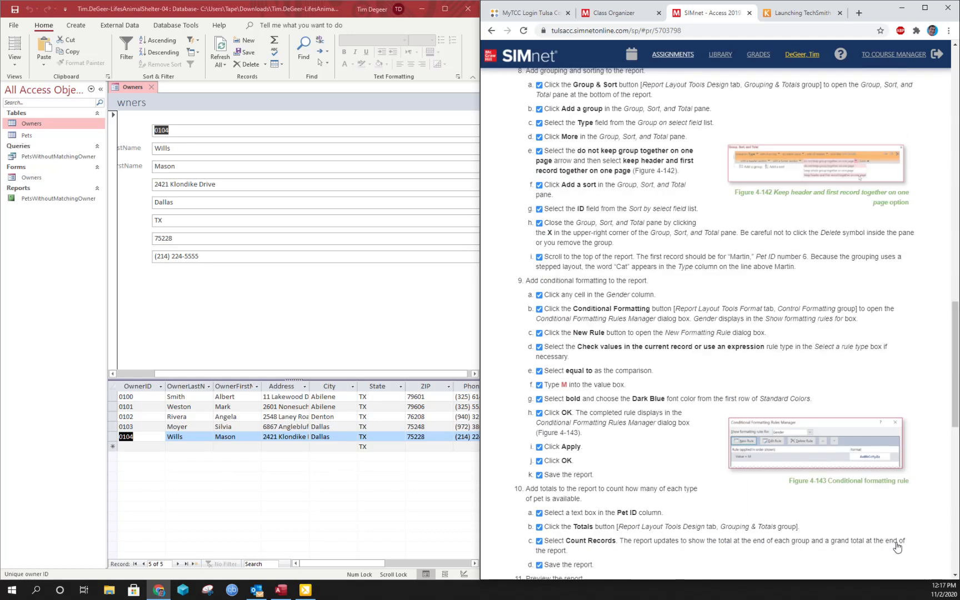
- Save the work and close the LifesAnimalShelter-04 database
{"action": "left_click", "coordinate": [17, 11]}
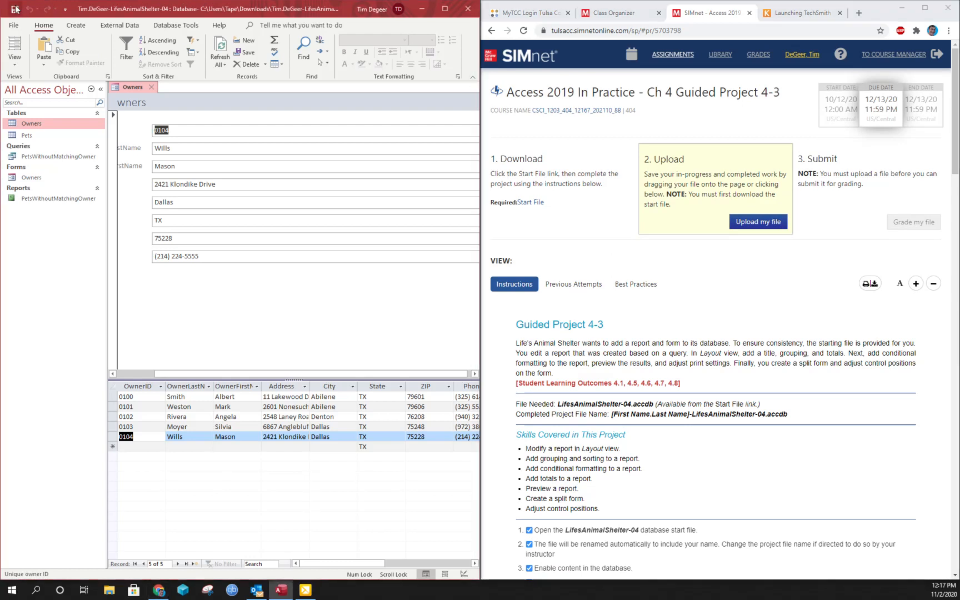
{"action": "left_click", "coordinate": [473, 10]}
- Upload the completed LifesAnimalShelter-04 database file to the SIMnet project page and submit it for grading
{"action": "left_click", "coordinate": [924, 7]}
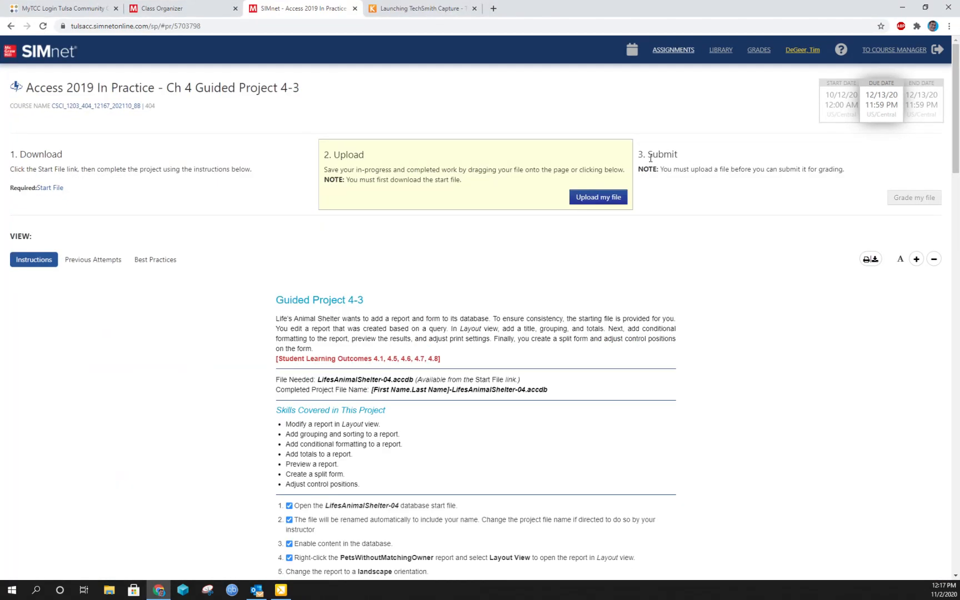
{"action": "left_click", "coordinate": [599, 197]}
{"action": "double_click", "coordinate": [167, 90]}
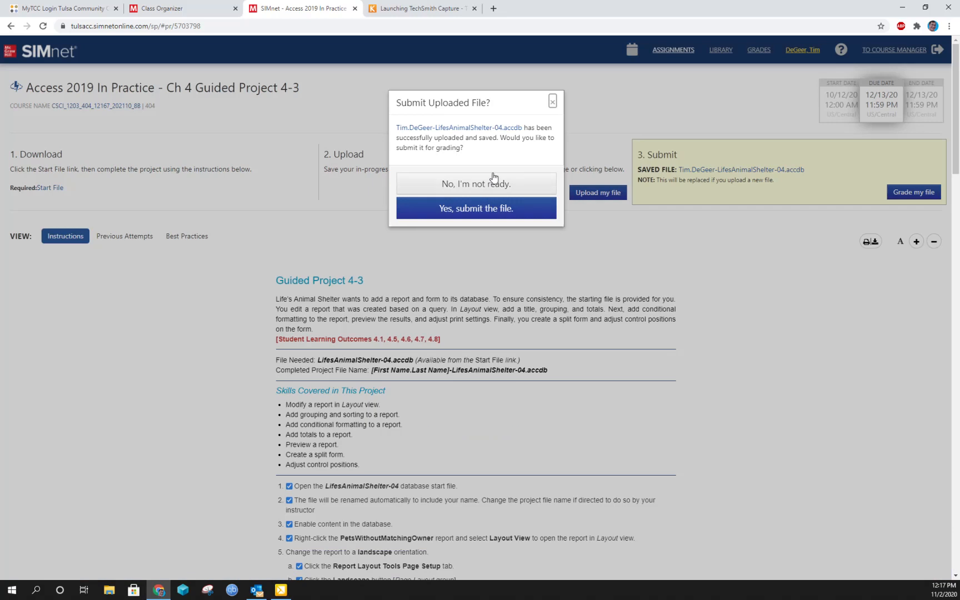
{"action": "left_click", "coordinate": [487, 208]}
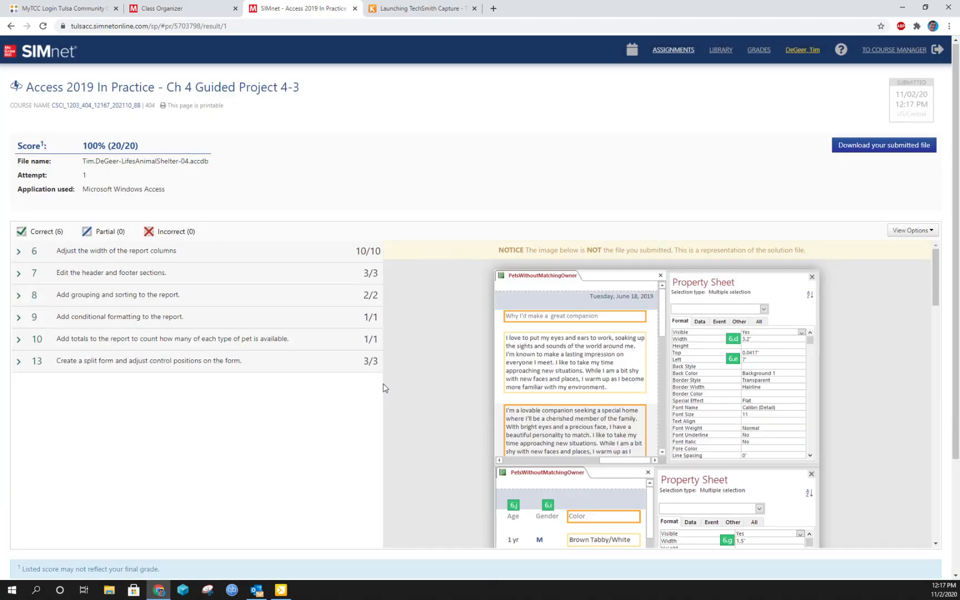
- Review the grading details for item 9, the report's conditional formatting, and collapse them again
{"action": "left_click", "coordinate": [151, 317]}
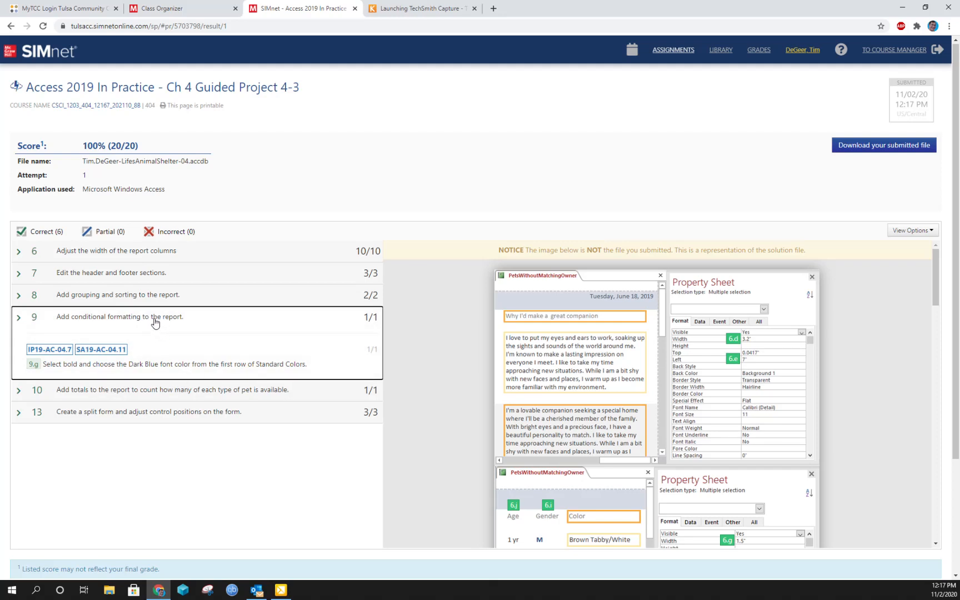
{"action": "left_click", "coordinate": [155, 321]}
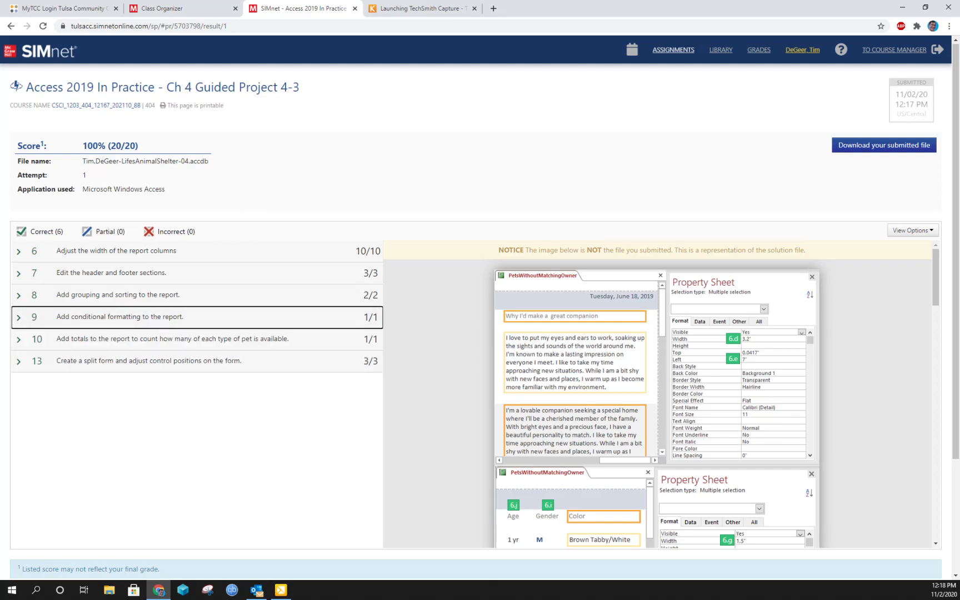